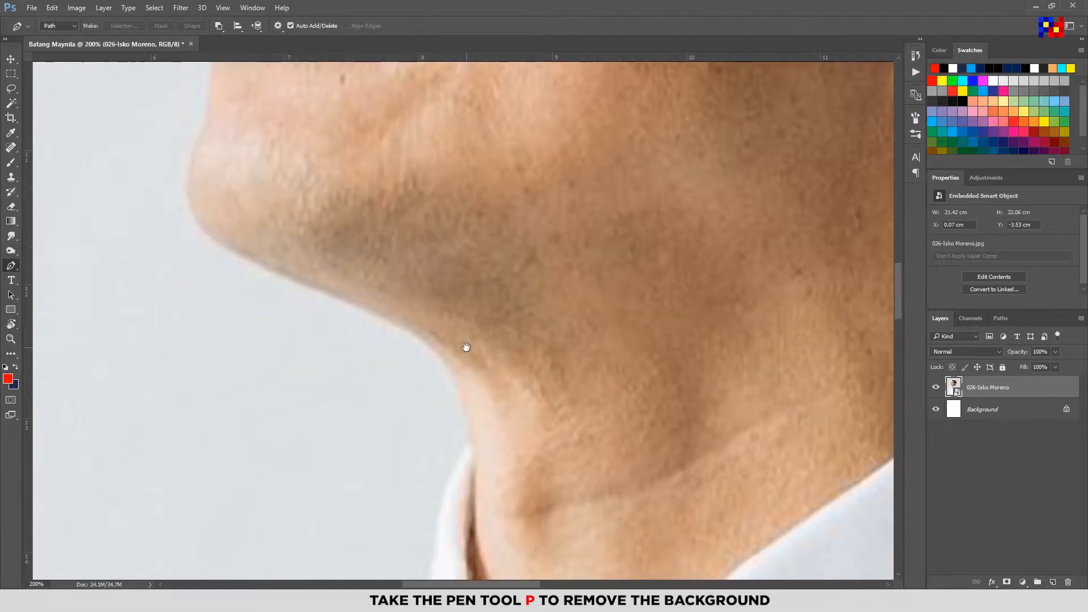
Start a Pen tool path where the neck meets the collar and trace the neck, jaw underside and chin with curved segments
click(468, 444)
drag(437, 396, 503, 464)
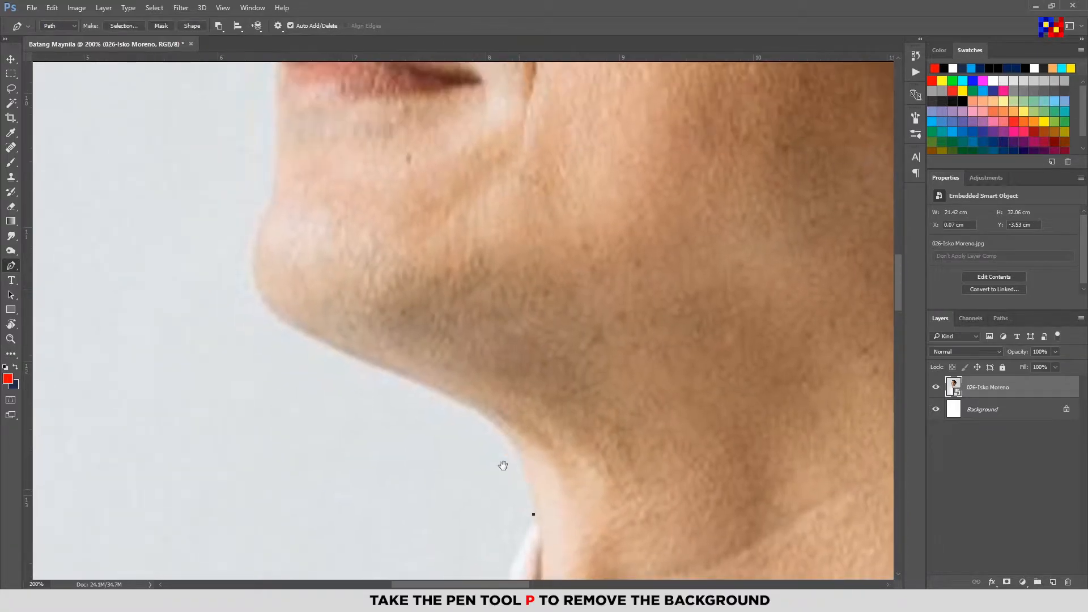
drag(471, 407, 403, 381)
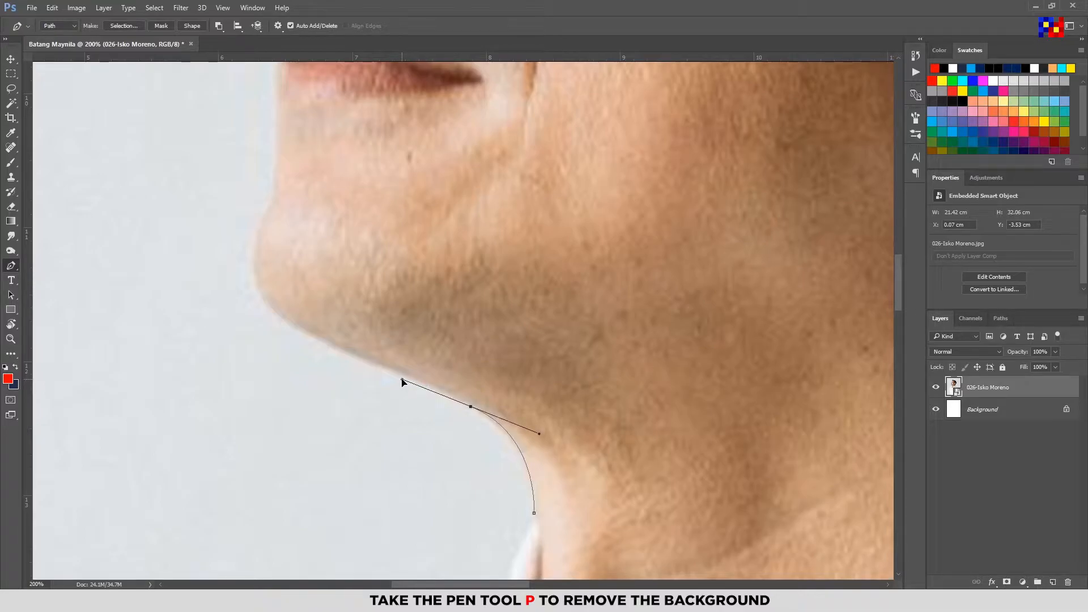
drag(321, 392, 447, 454)
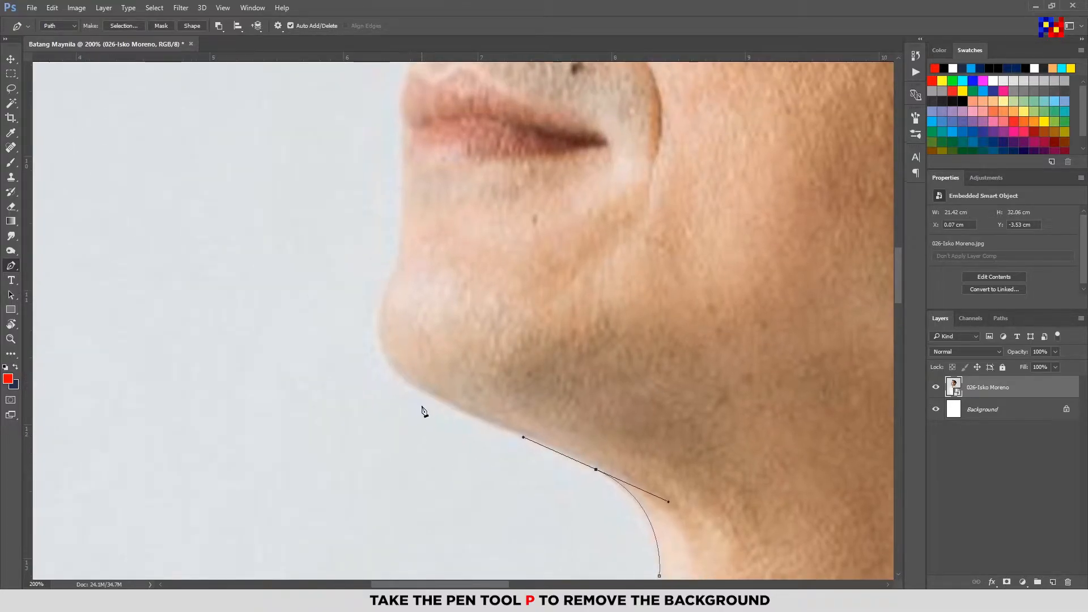
drag(413, 383, 389, 361)
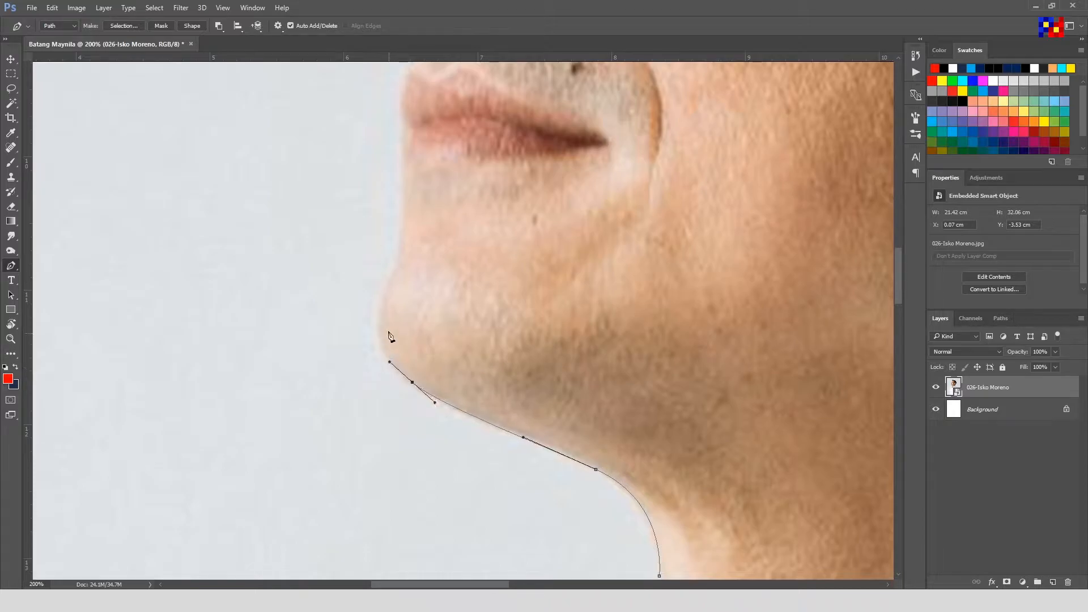
drag(382, 306, 395, 268)
Extend the path up the front of the chin and around the lips to the upper lip
scroll(405, 356, up, 3)
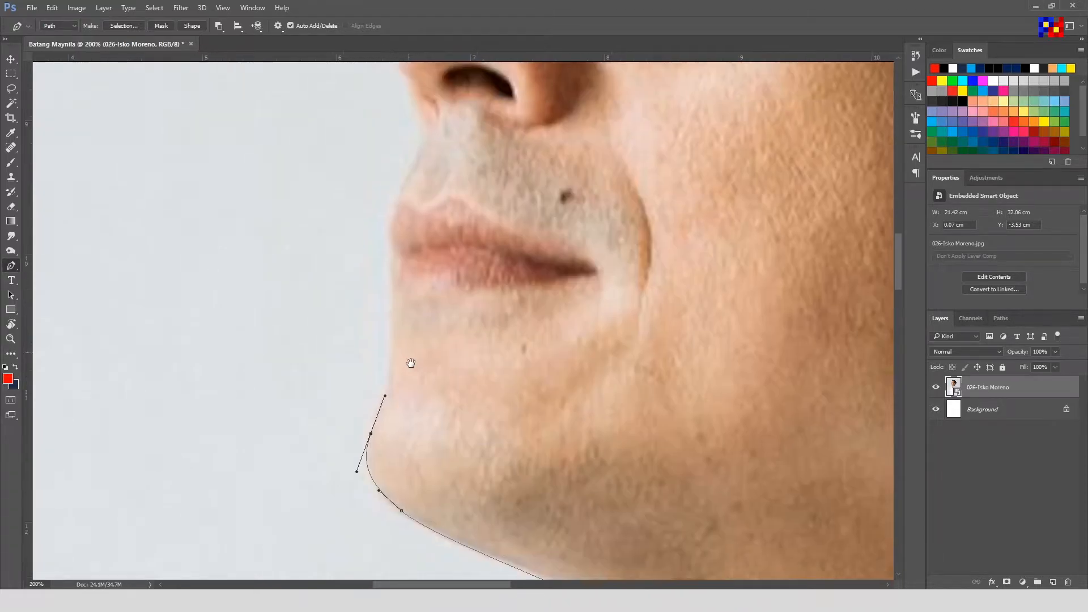
drag(398, 348, 394, 336)
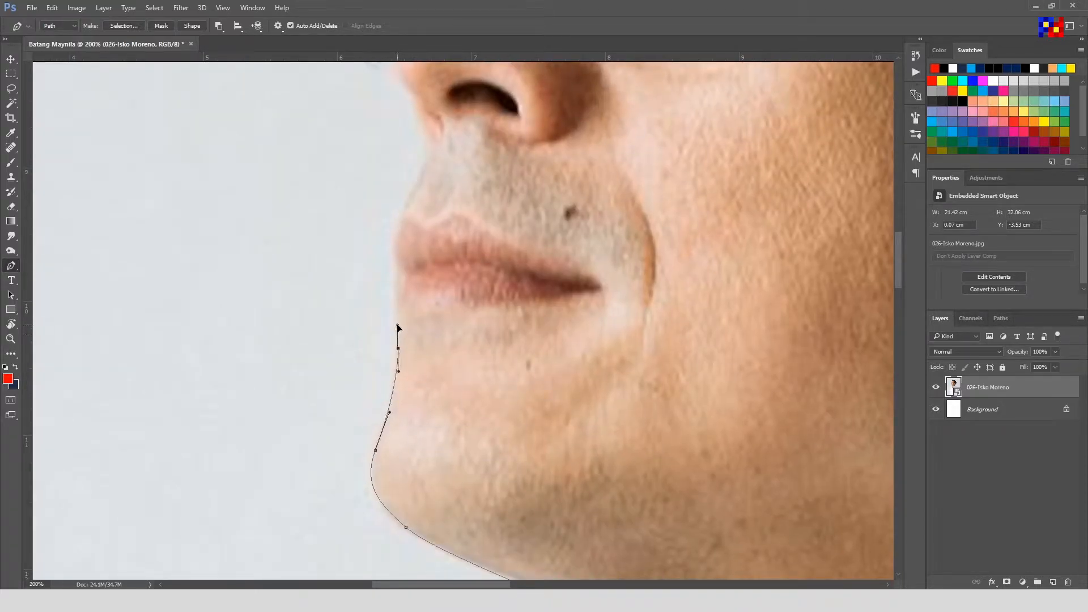
drag(395, 290, 402, 374)
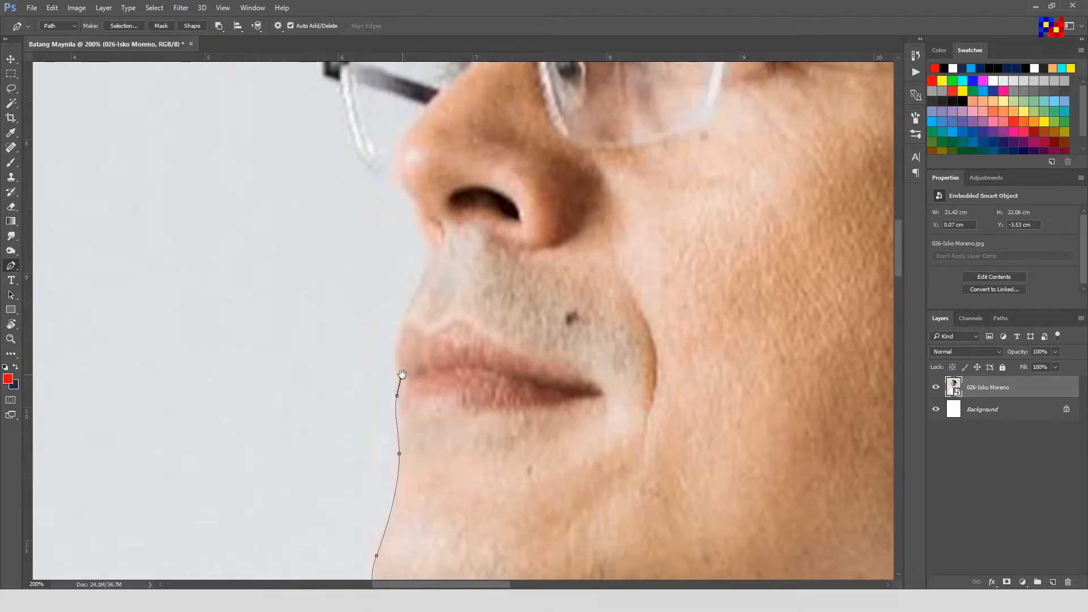
drag(401, 330, 409, 397)
click(399, 376)
click(410, 357)
click(422, 336)
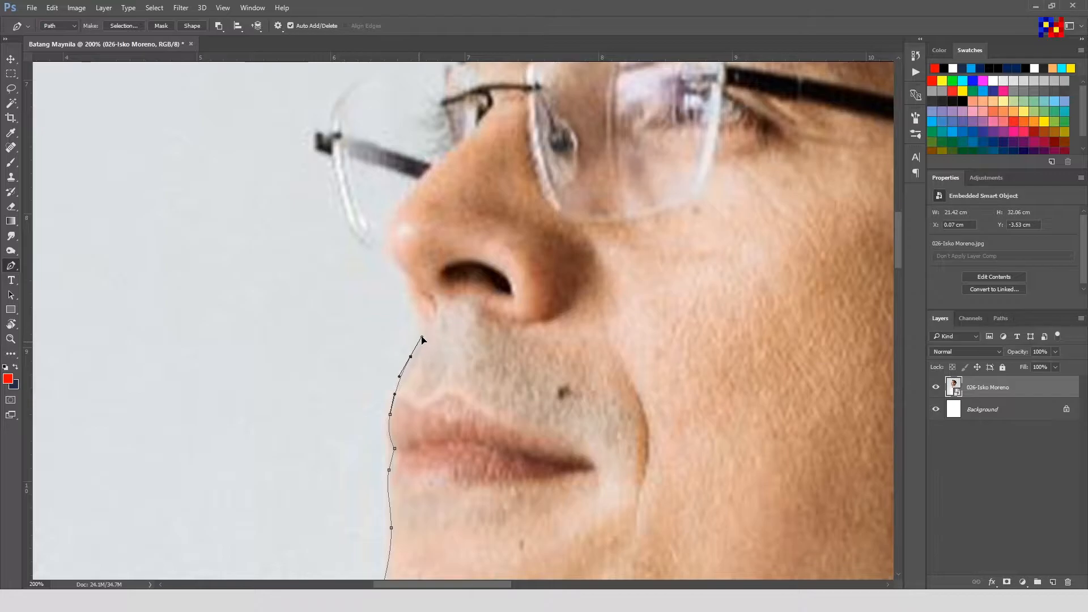
Trace the path from the upper lip around the nose base to the lower edge of the far lens
drag(428, 331, 428, 369)
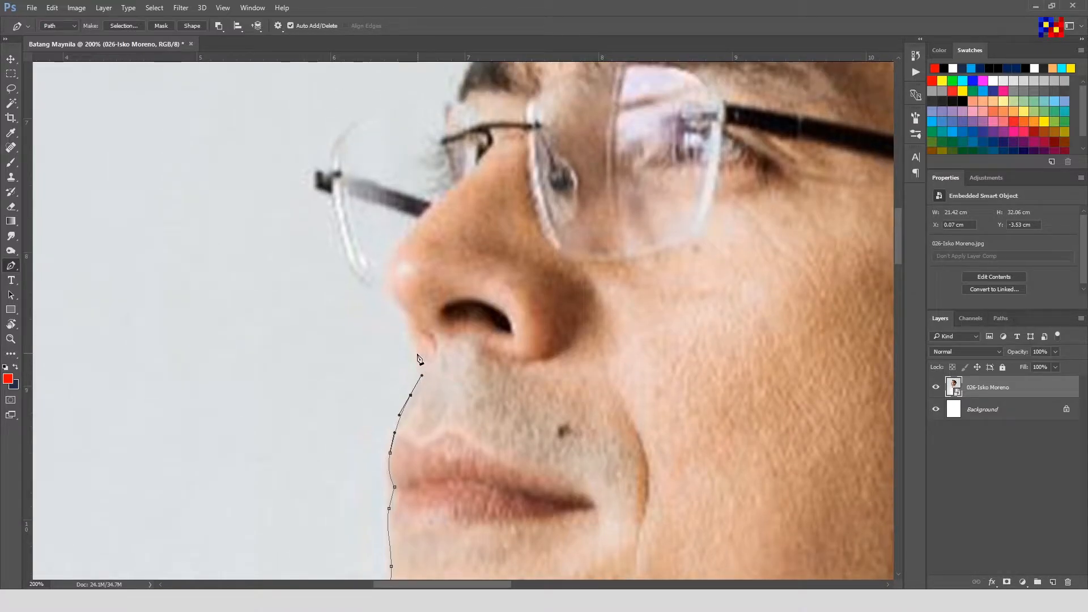
click(427, 360)
drag(397, 308, 413, 367)
click(407, 352)
Outline the far lens of the glasses with the path, including the dark hinge and the curved upper rim
drag(371, 335, 367, 325)
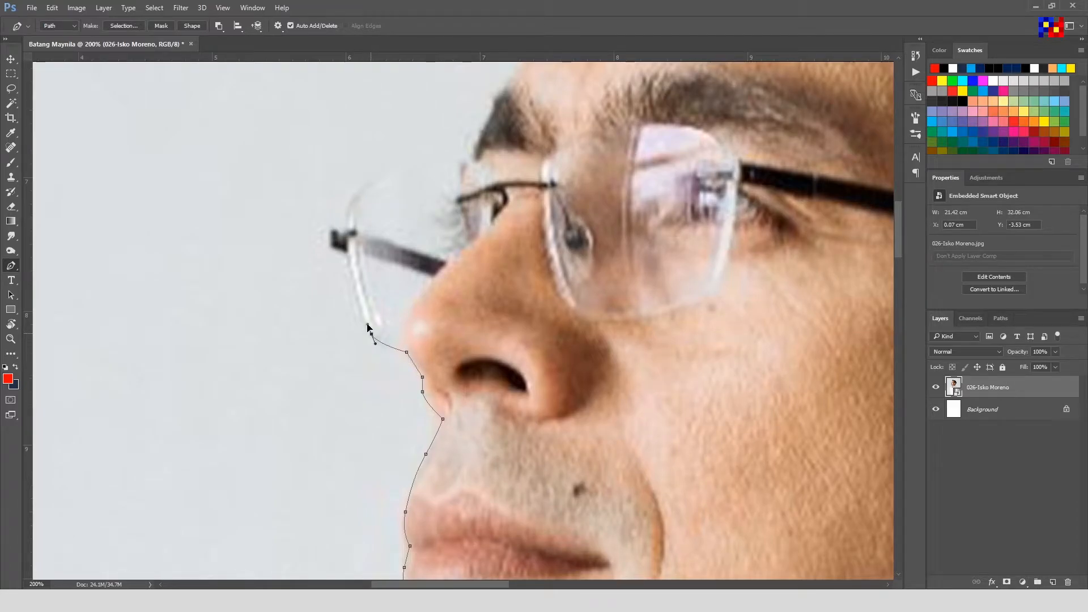
drag(349, 259, 365, 329)
click(352, 303)
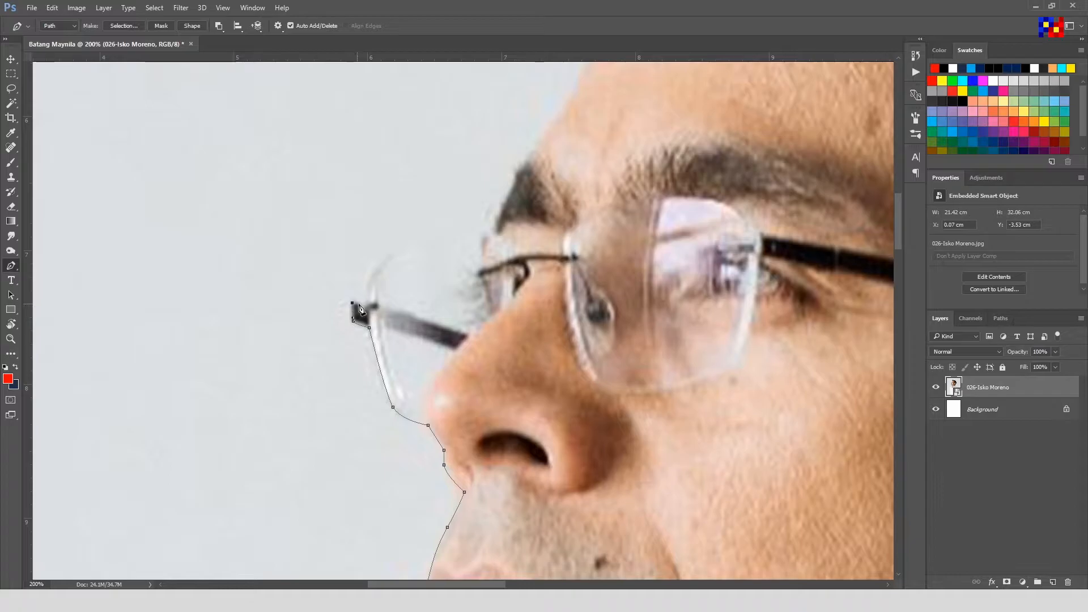
drag(392, 255, 442, 339)
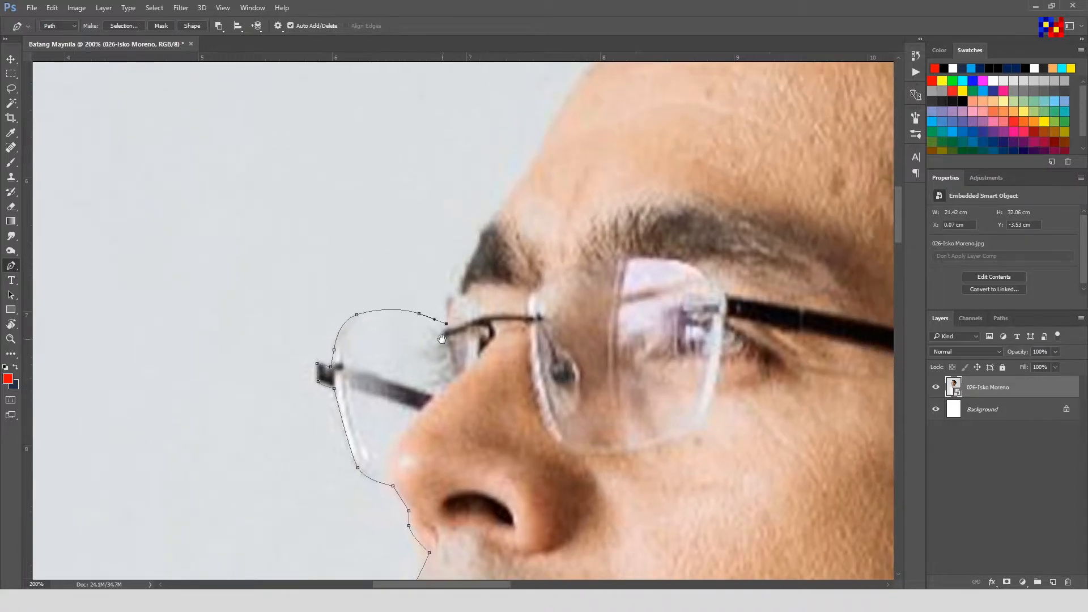
Continue the path past the eyebrow and up the forehead to the hairline
click(469, 252)
click(480, 232)
click(490, 219)
drag(517, 192, 404, 347)
click(425, 318)
drag(499, 220, 531, 191)
alt+click(499, 221)
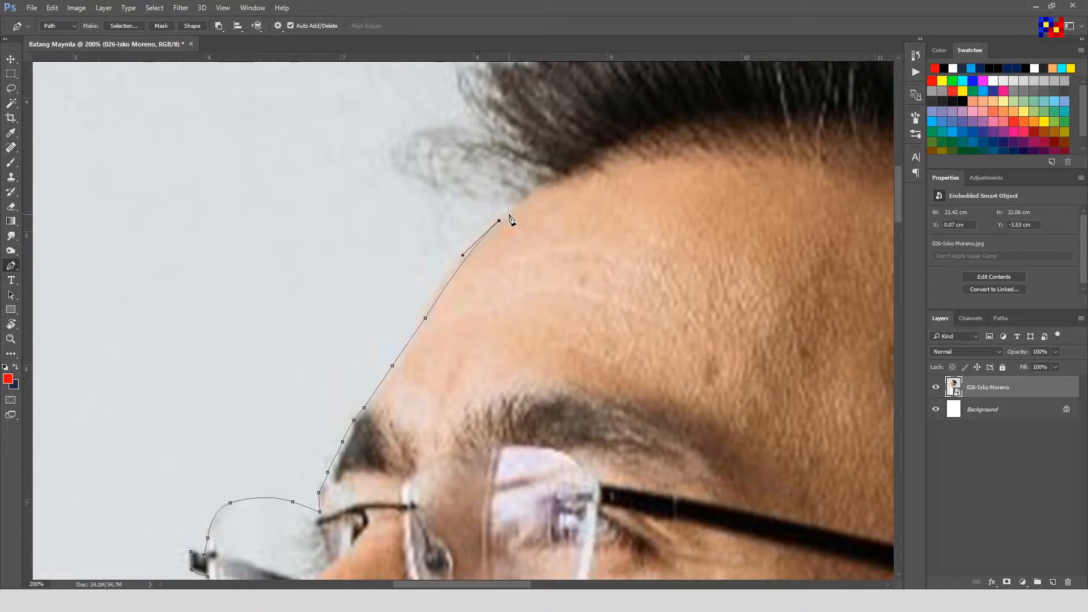
Trace around the wispy tuft of hair above the forehead, enclosing its loose strands
key(ctrl+minus)
key(ctrl+minus)
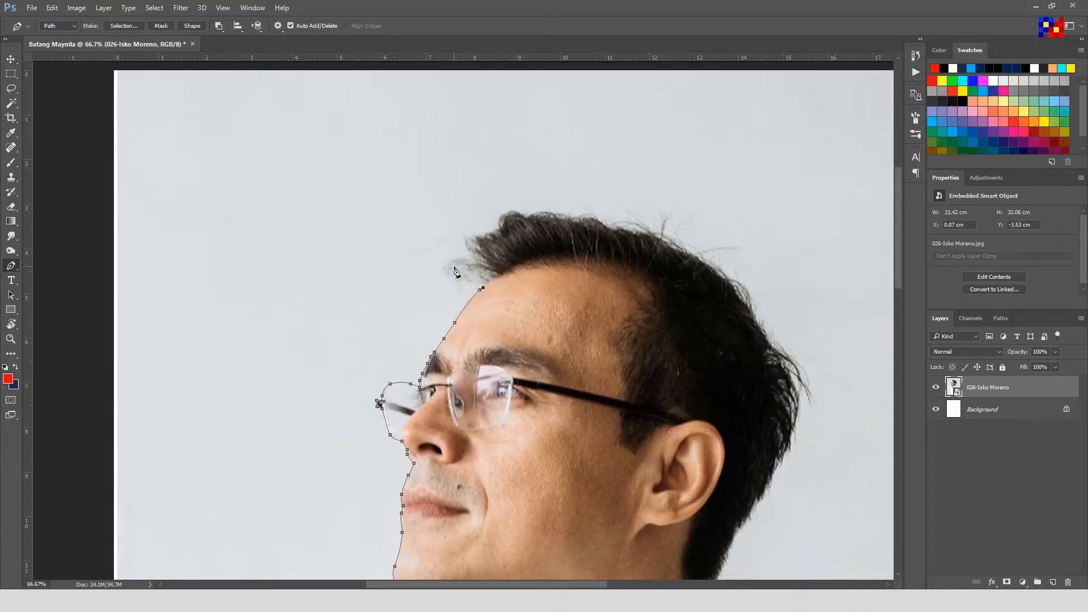
drag(444, 269, 450, 258)
scroll(509, 255, up, 2)
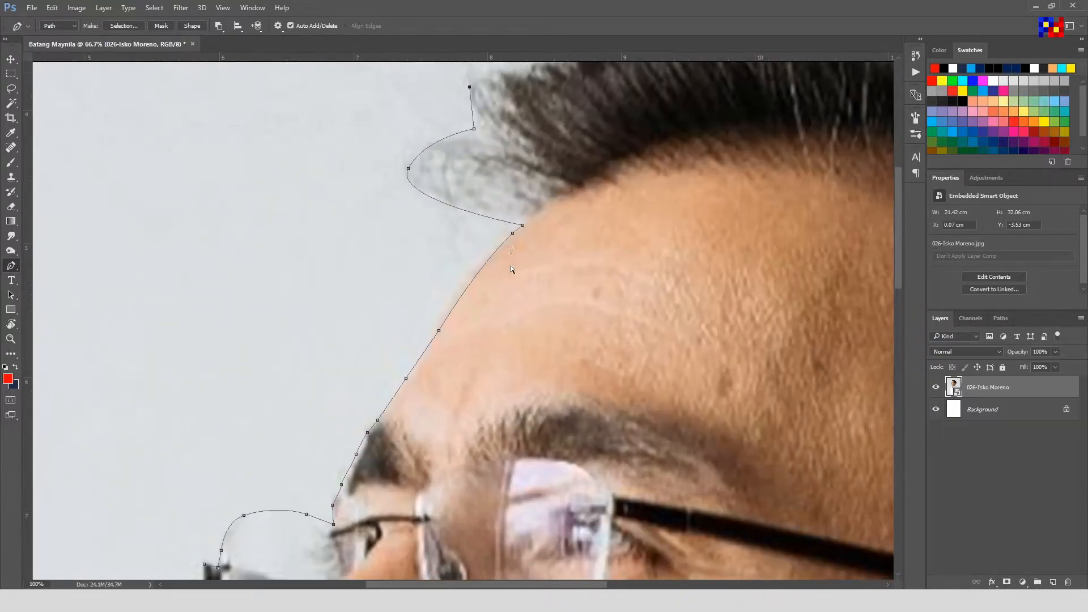
click(420, 238)
click(442, 234)
drag(455, 218, 469, 217)
click(474, 215)
click(480, 213)
Extend the path over the raised front section of the hair
drag(480, 253, 410, 322)
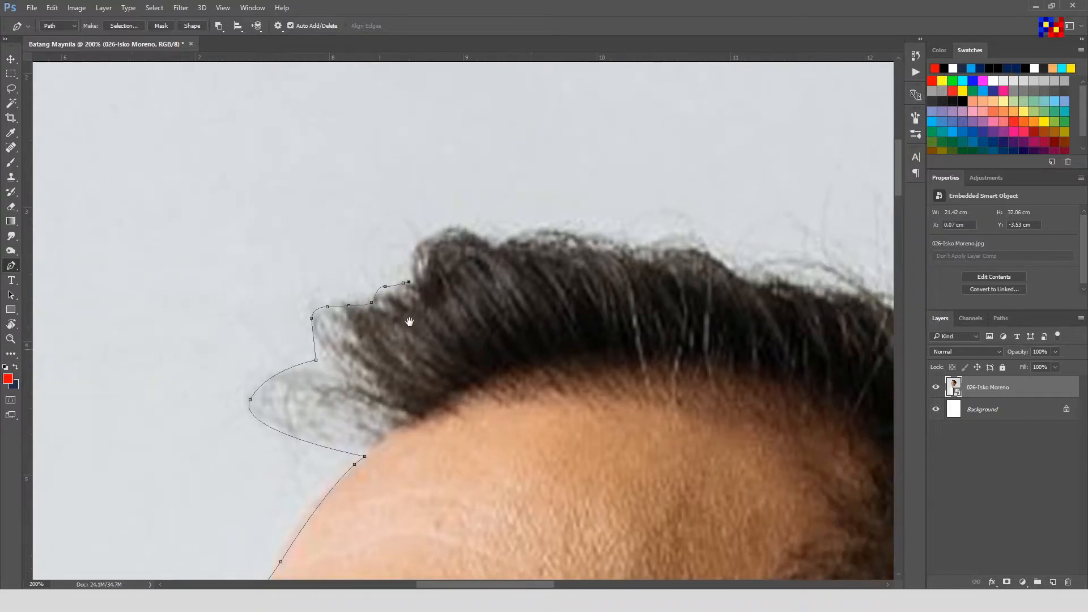
click(411, 255)
click(439, 227)
click(469, 226)
click(489, 242)
drag(503, 244, 322, 250)
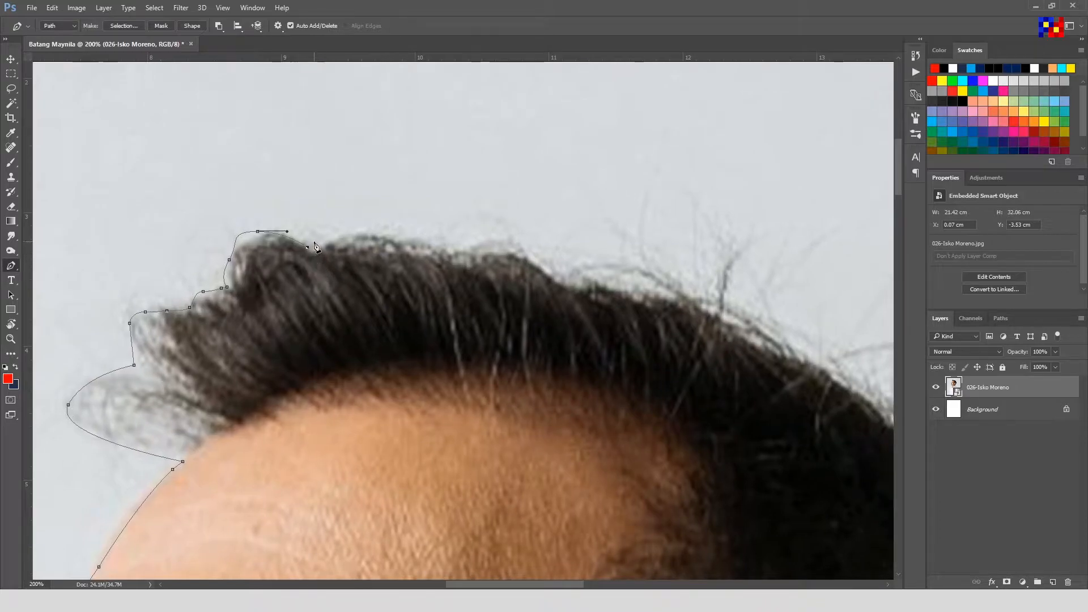
drag(387, 226, 472, 243)
Trace the outline of the hair across the top of the head to the crown
drag(665, 275, 434, 235)
drag(363, 265, 434, 309)
mouse_move(494, 320)
mouse_down()
mouse_move(411, 231)
mouse_move(418, 276)
mouse_move(491, 327)
mouse_up()
drag(521, 383, 503, 283)
drag(508, 310, 515, 339)
drag(574, 368, 576, 317)
drag(611, 368, 578, 335)
Continue the path down the hair at the back of the head to the nape
drag(576, 384, 598, 329)
drag(594, 339, 580, 364)
drag(575, 369, 623, 328)
drag(618, 339, 602, 355)
drag(593, 363, 641, 302)
drag(626, 325, 626, 334)
drag(581, 410, 671, 275)
click(671, 294)
click(655, 319)
drag(638, 356, 586, 435)
Trace the back edge of the shirt collar down to where it meets the shoulder
drag(579, 441, 511, 252)
click(551, 448)
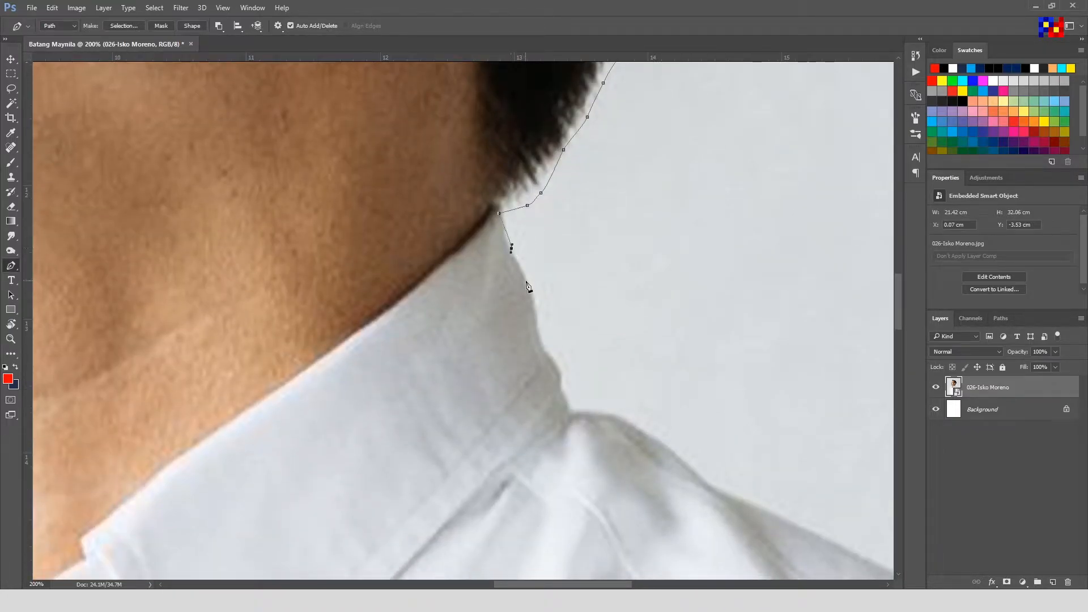
drag(535, 319, 550, 358)
drag(545, 312, 501, 208)
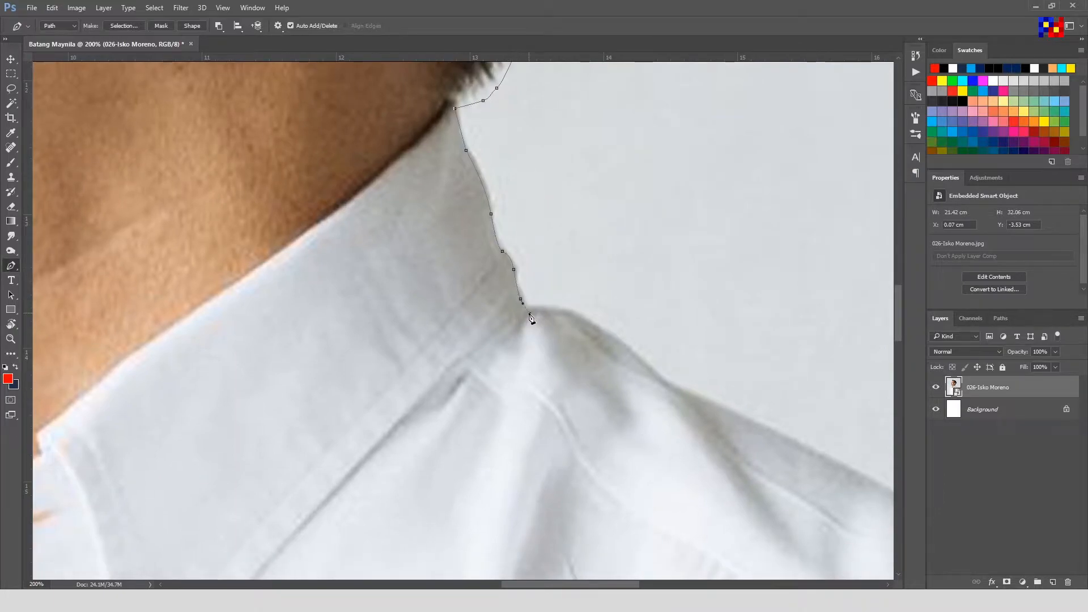
click(530, 315)
Extend the path along the rear shoulder seam to the top of the sleeve
drag(531, 318, 416, 268)
drag(600, 348, 422, 245)
drag(568, 310, 427, 262)
drag(542, 330, 402, 235)
drag(442, 276, 483, 306)
drag(568, 348, 455, 237)
drag(474, 282, 494, 300)
drag(539, 345, 478, 223)
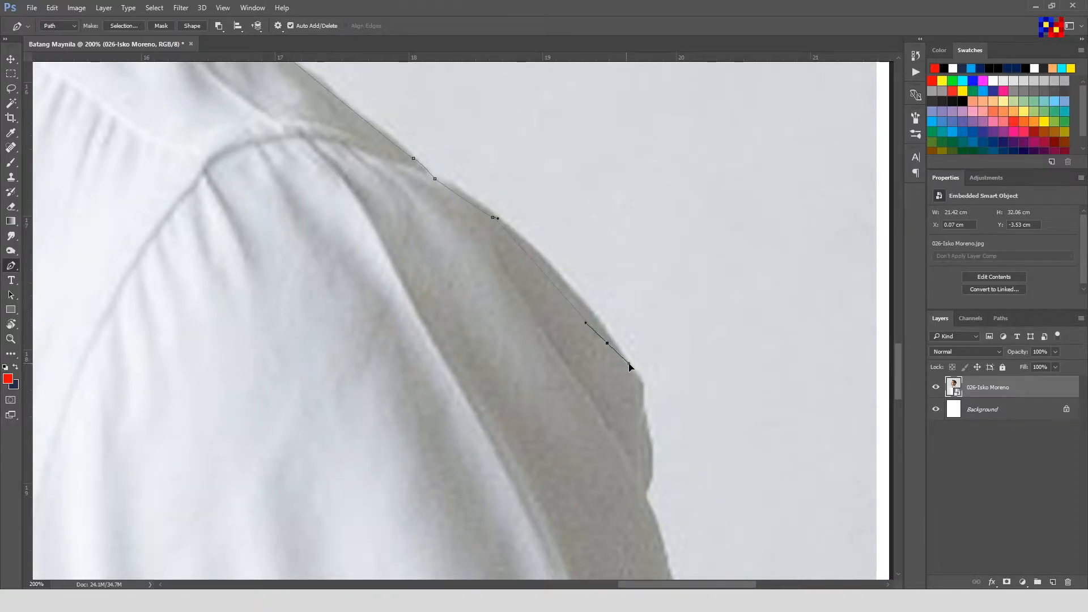
Trace the outer edge of the rear sleeve downward with curved segments
drag(641, 392, 645, 401)
drag(648, 453, 650, 311)
drag(675, 381, 633, 200)
drag(660, 278, 678, 161)
click(671, 354)
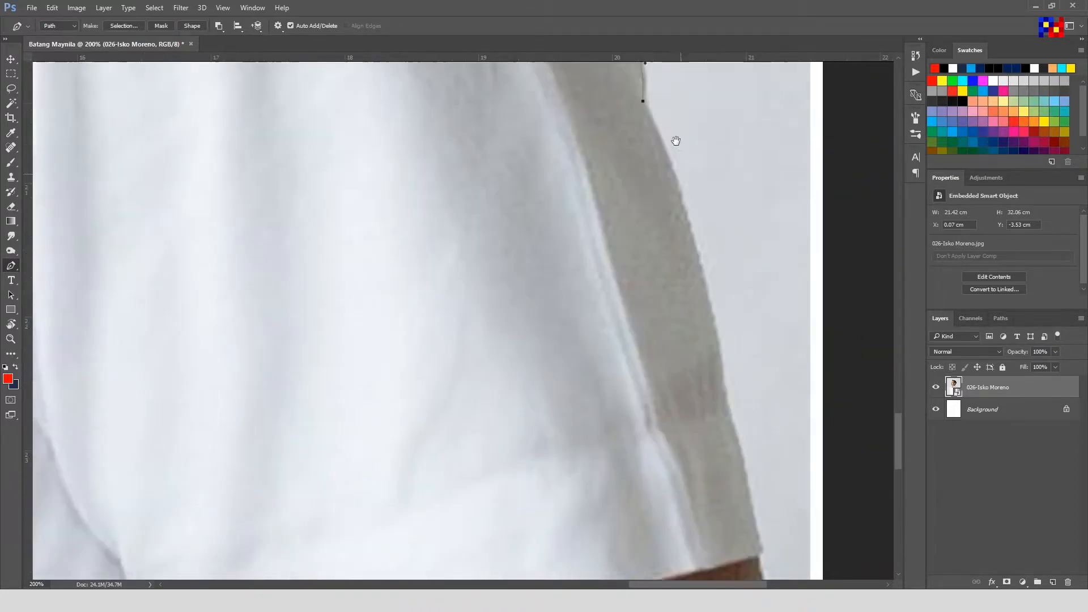
drag(698, 218, 712, 296)
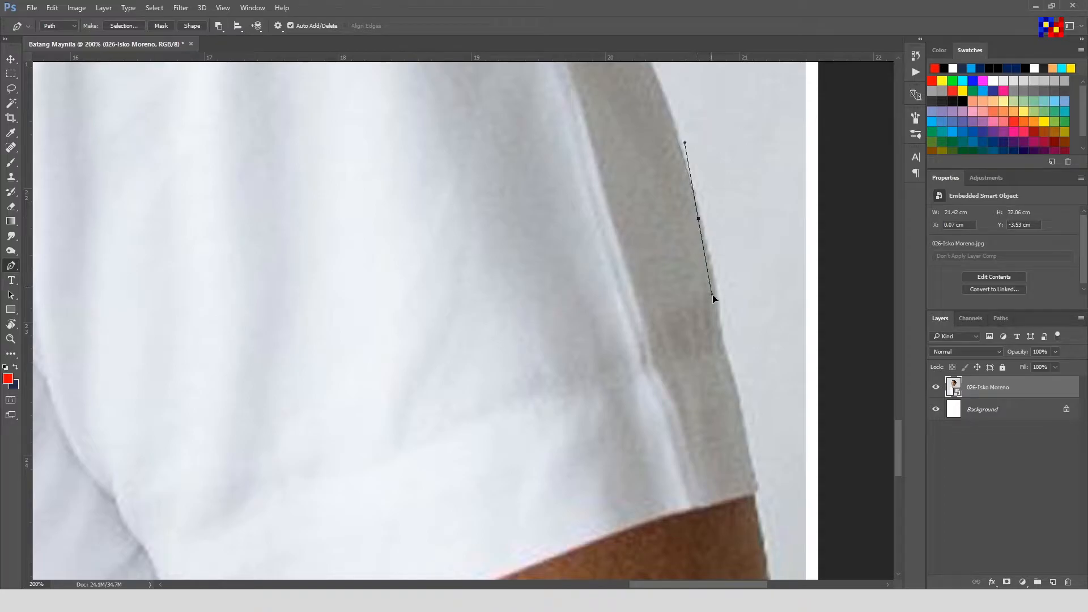
Continue the path past the sleeve cuff and down the outer edge of the bare arm
click(720, 342)
drag(755, 410, 722, 270)
drag(716, 327, 718, 329)
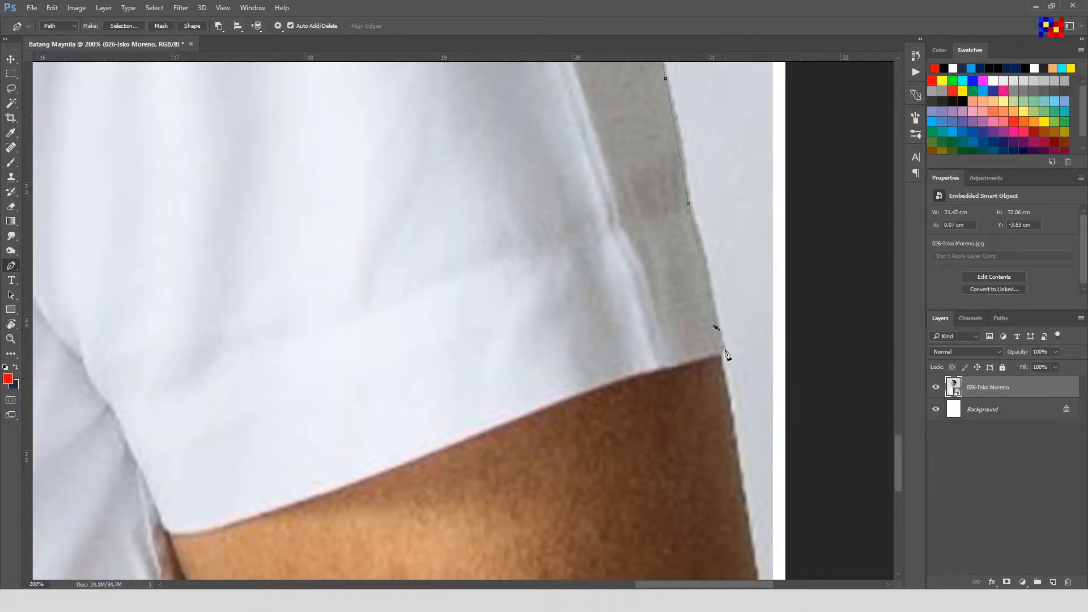
drag(737, 430, 703, 219)
drag(731, 427, 735, 469)
key(ctrl+minus)
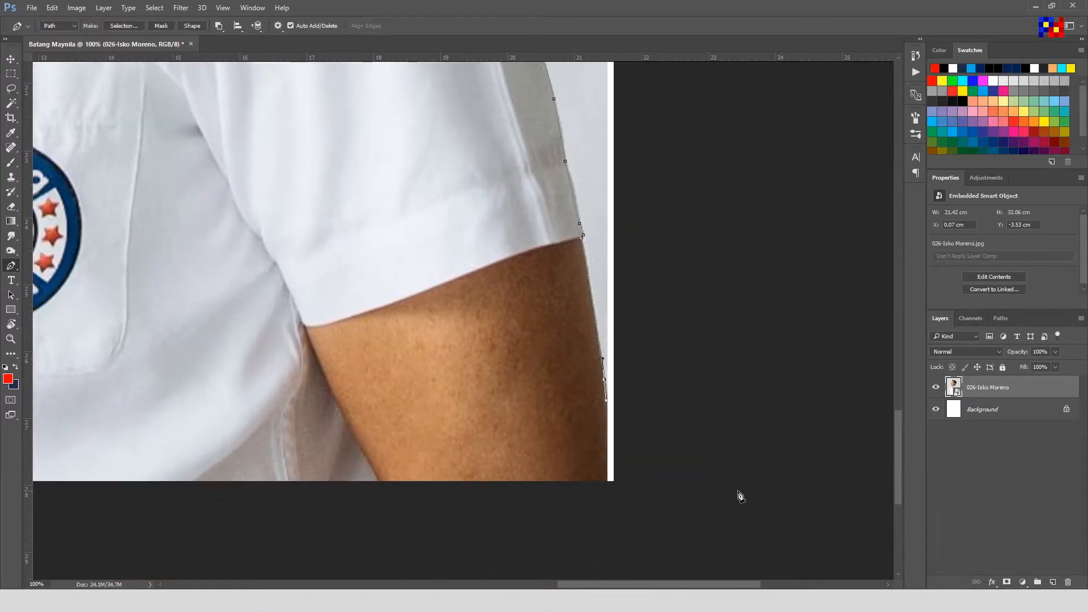
Run the path just below the photo's bottom edge from the arm to the front edge of the shirt
click(609, 492)
drag(549, 482, 748, 483)
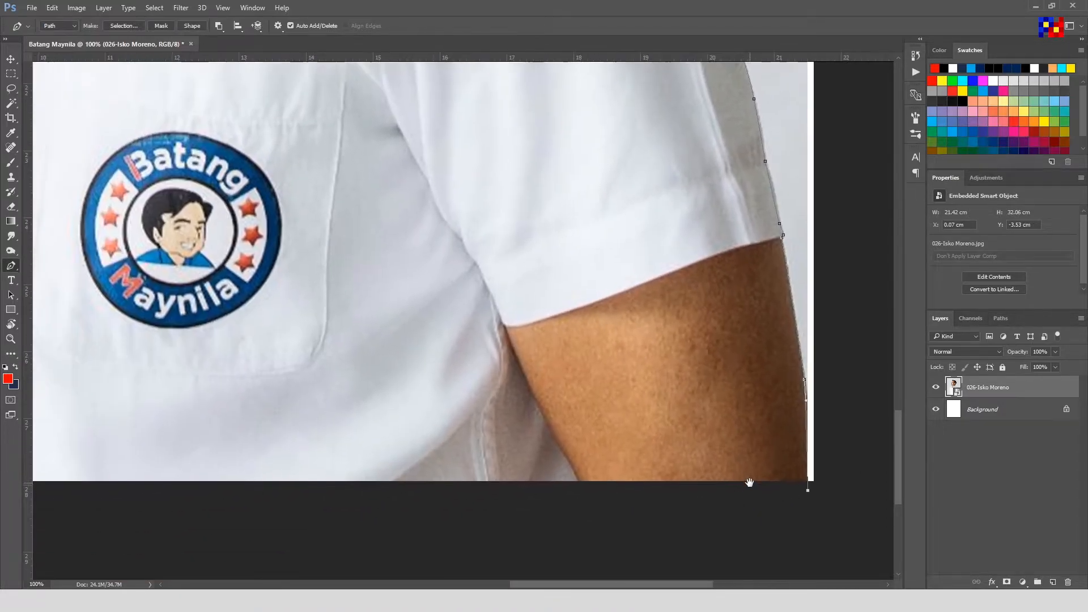
drag(515, 480, 755, 479)
drag(441, 486, 756, 485)
click(328, 489)
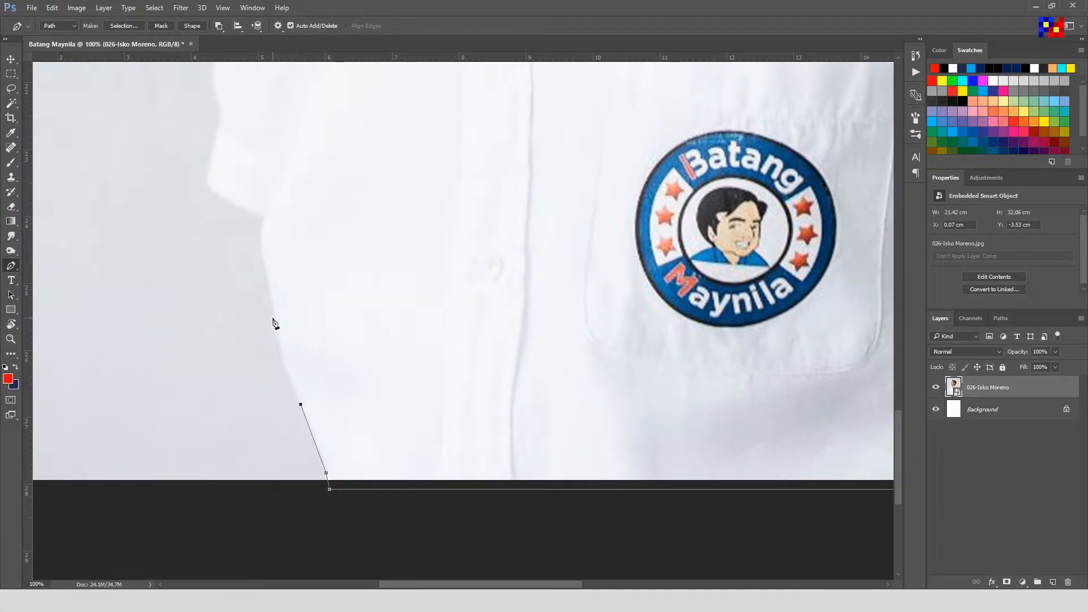
Trace the front edge of the shirt body upward to the hem of the front sleeve
drag(270, 293, 260, 231)
click(261, 217)
drag(297, 271, 373, 390)
click(354, 385)
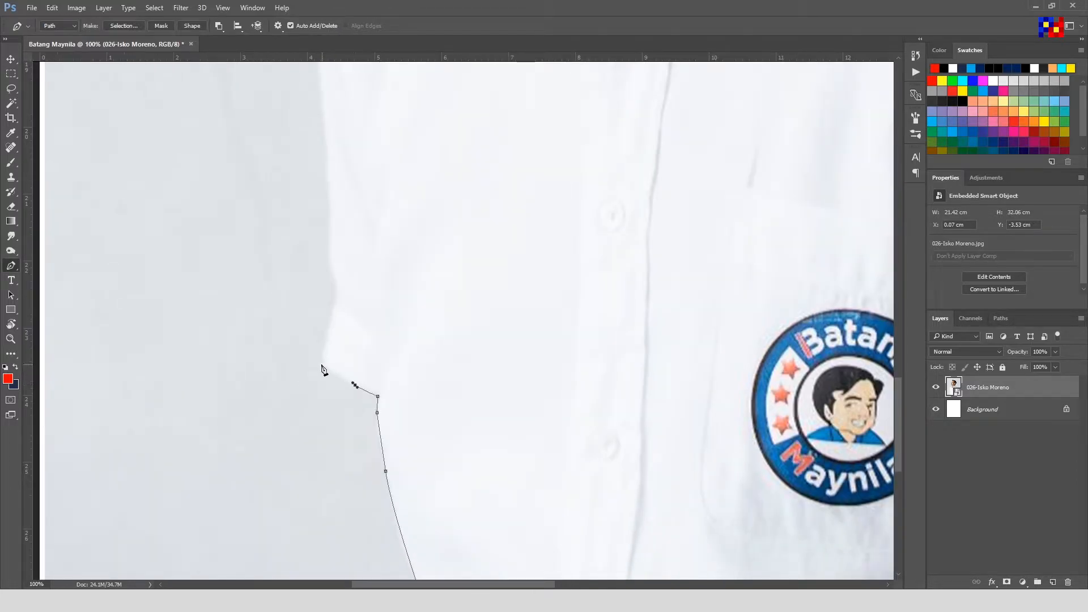
Outline the front sleeve from its hem up along its outer edge
drag(323, 347, 331, 321)
drag(335, 282, 330, 262)
click(327, 248)
drag(340, 202, 362, 372)
click(351, 370)
click(349, 327)
click(347, 286)
Trace the front shoulder and collar edge up to the path's starting point at the neck
drag(348, 260, 362, 424)
drag(356, 315, 365, 283)
drag(393, 232, 427, 377)
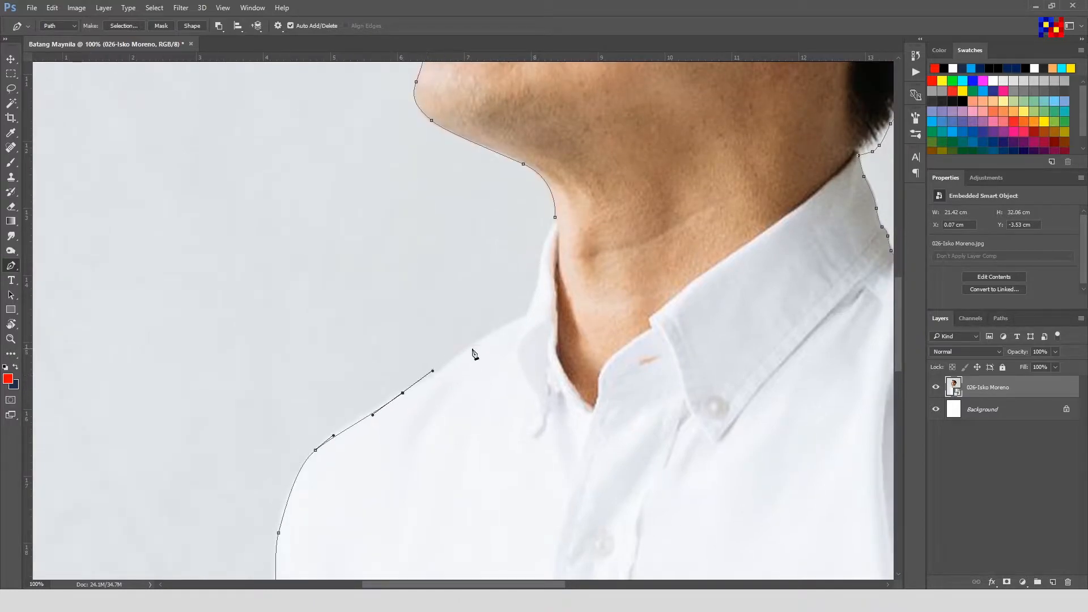
click(436, 374)
drag(482, 338, 505, 323)
click(536, 288)
drag(555, 225, 569, 213)
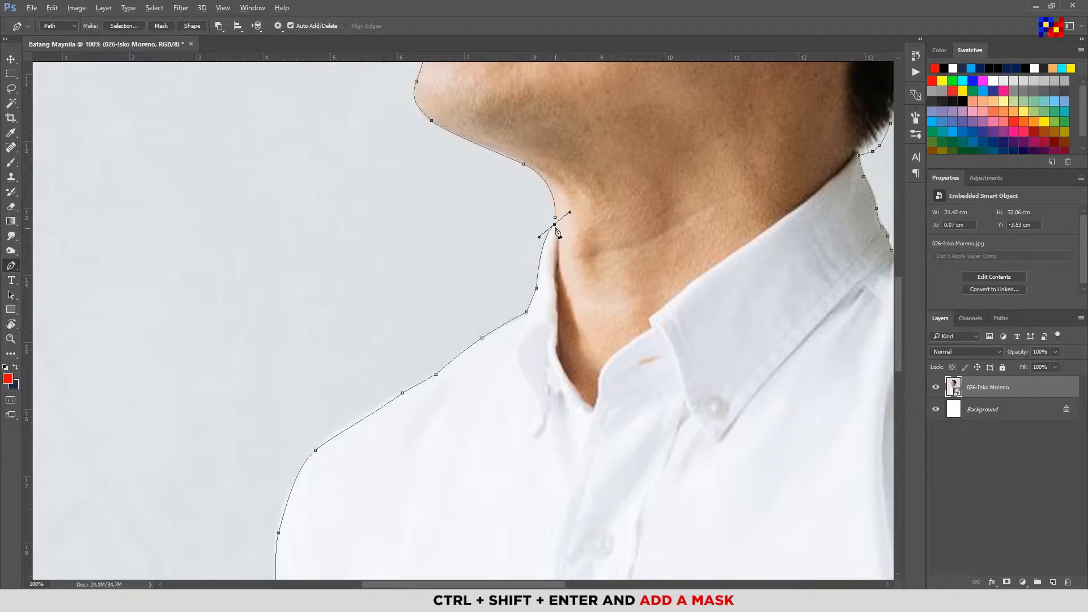
Convert the finished path into a selection and add it as a layer mask on the portrait layer
key(ctrl+shift+Return)
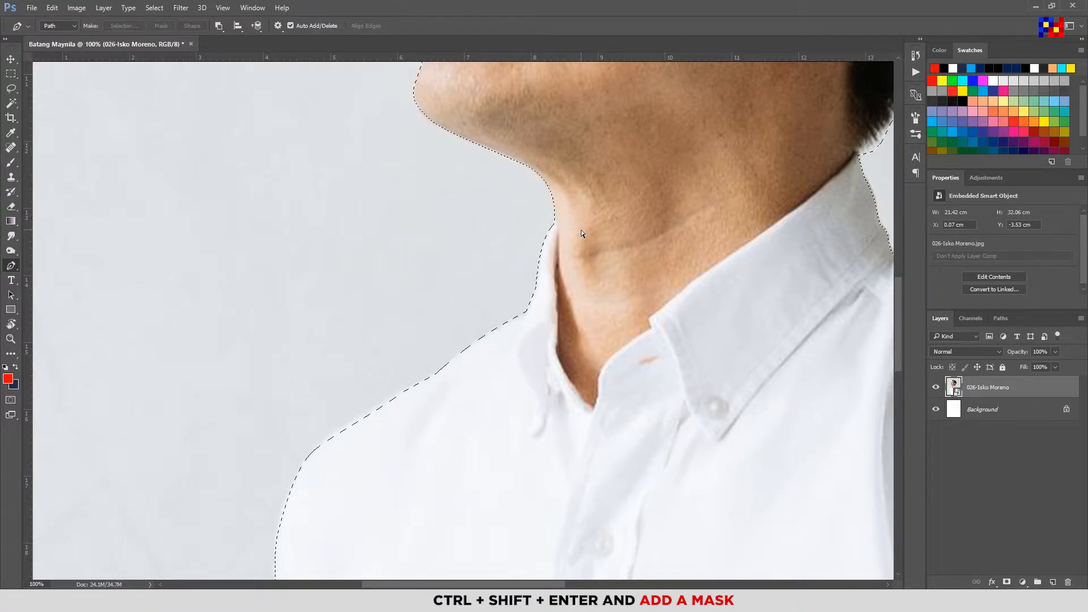
key(ctrl+minus)
key(ctrl+minus)
key(ctrl+minus)
key(ctrl+minus)
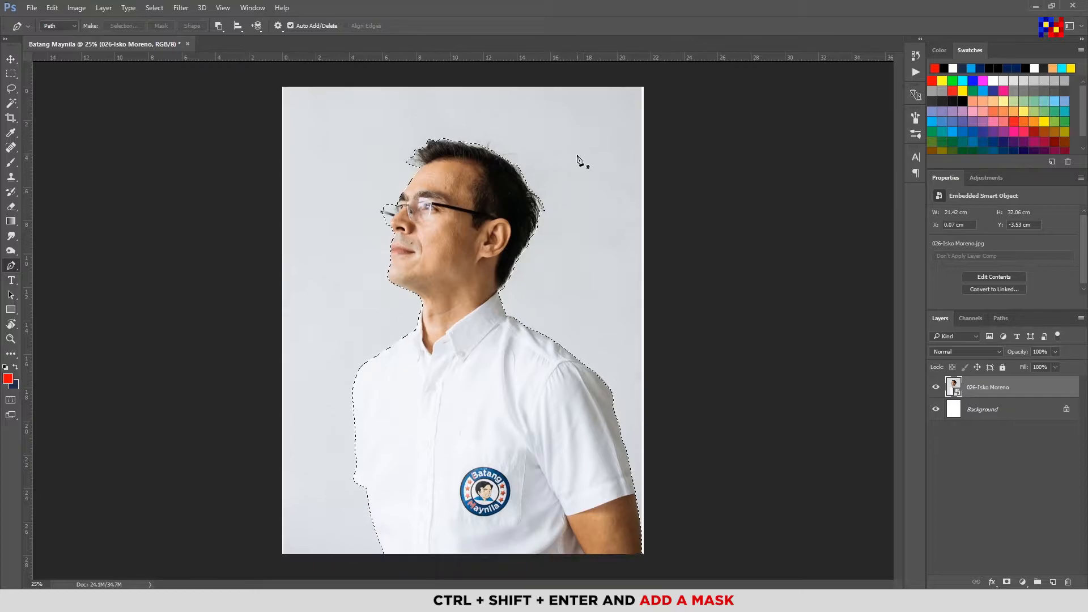
click(1007, 582)
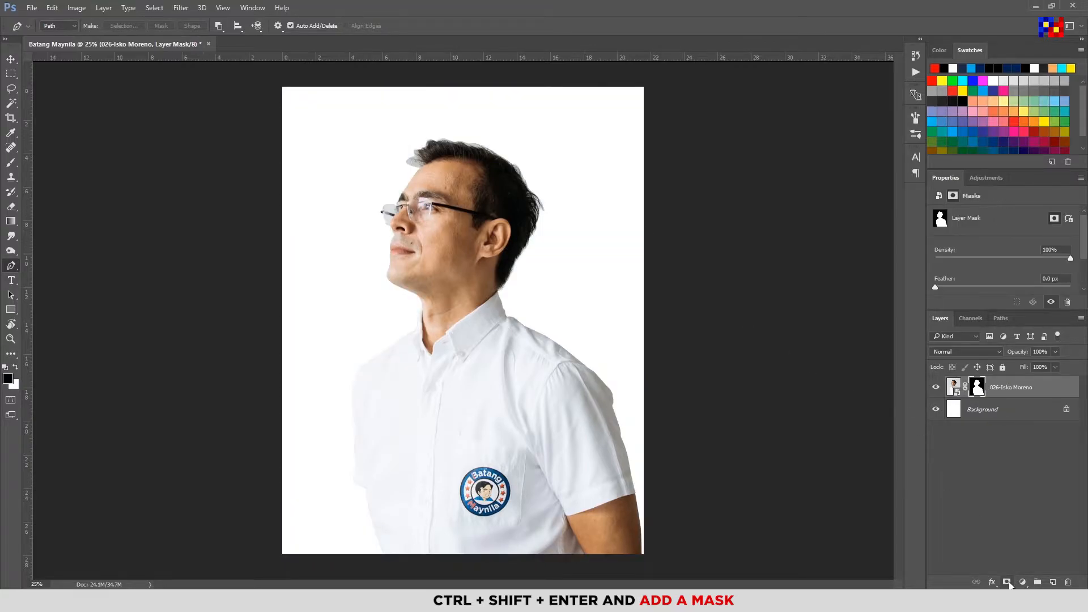
Examine the masked cutout around the head and hair up close
key(ctrl+plus)
key(ctrl+plus)
key(ctrl+plus)
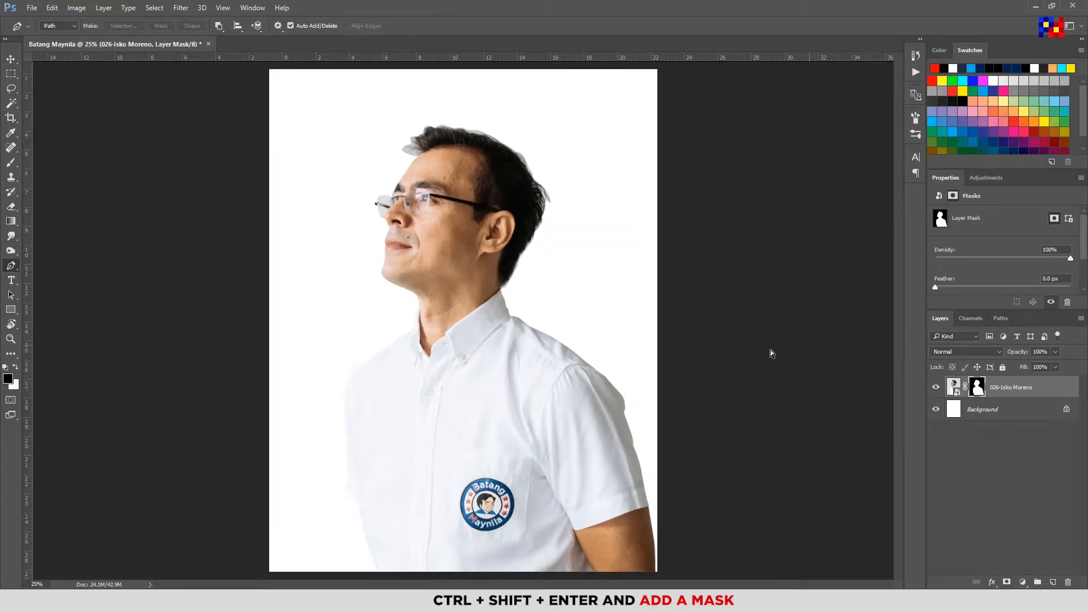
drag(581, 286, 603, 516)
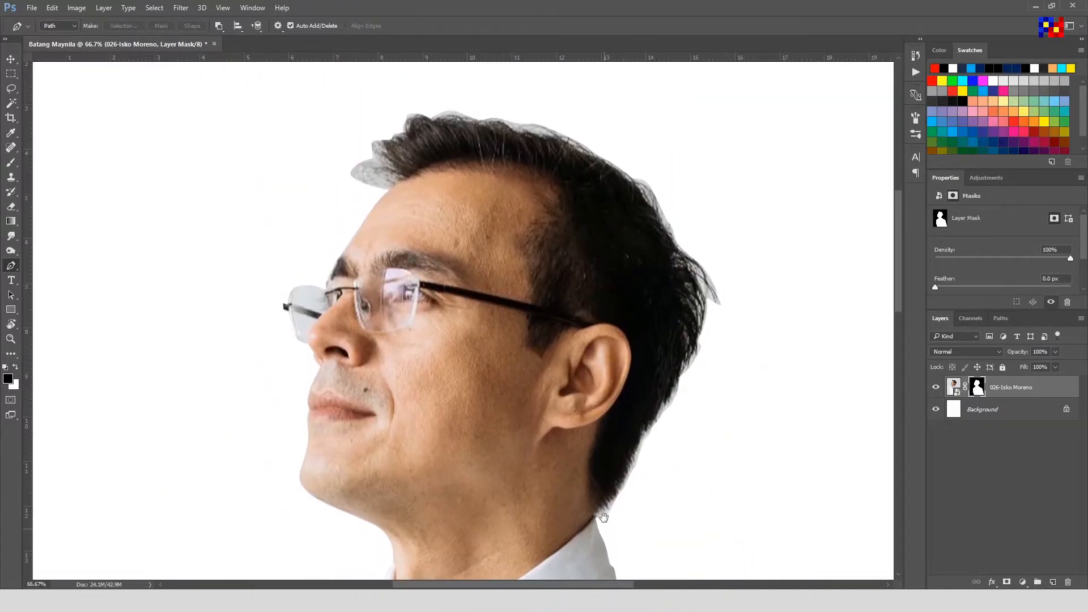
drag(578, 406, 524, 376)
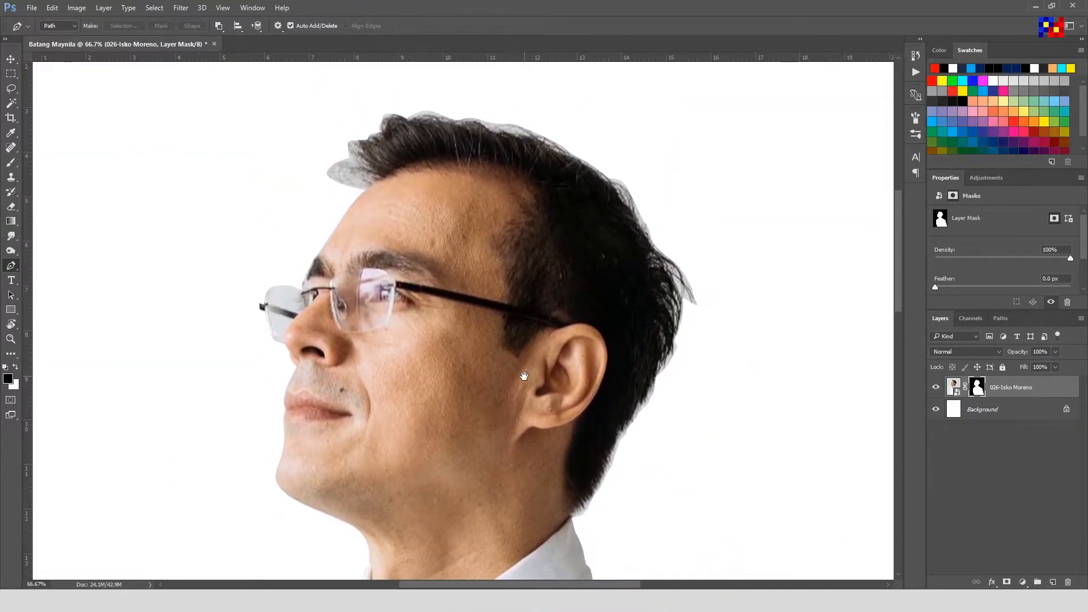
Open Select and Mask for the portrait's layer mask and brush the hair edge across the top of the head from forehead to crown
click(154, 9)
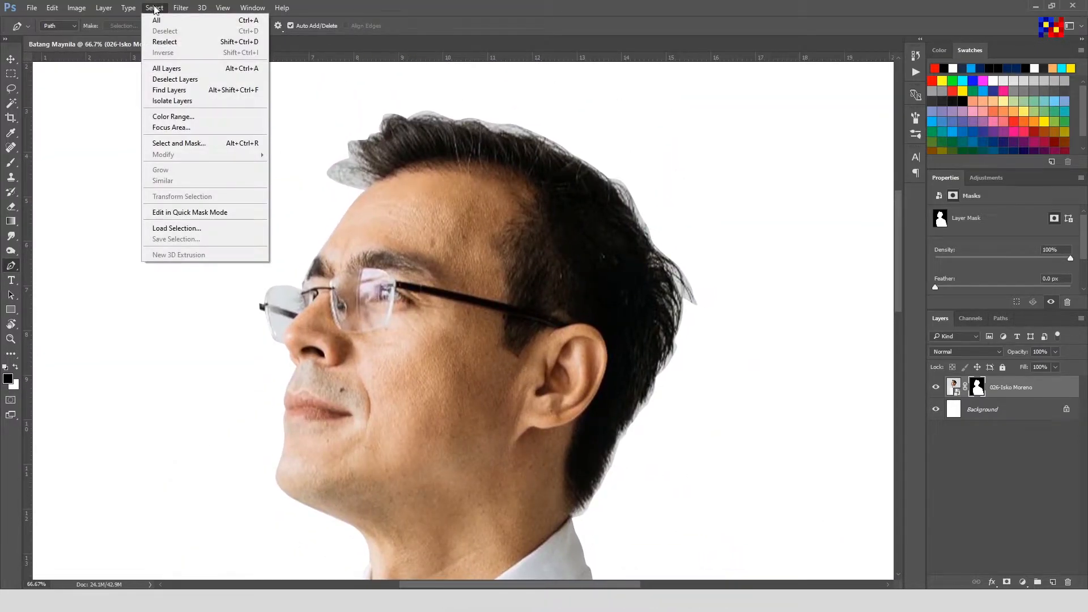
click(189, 147)
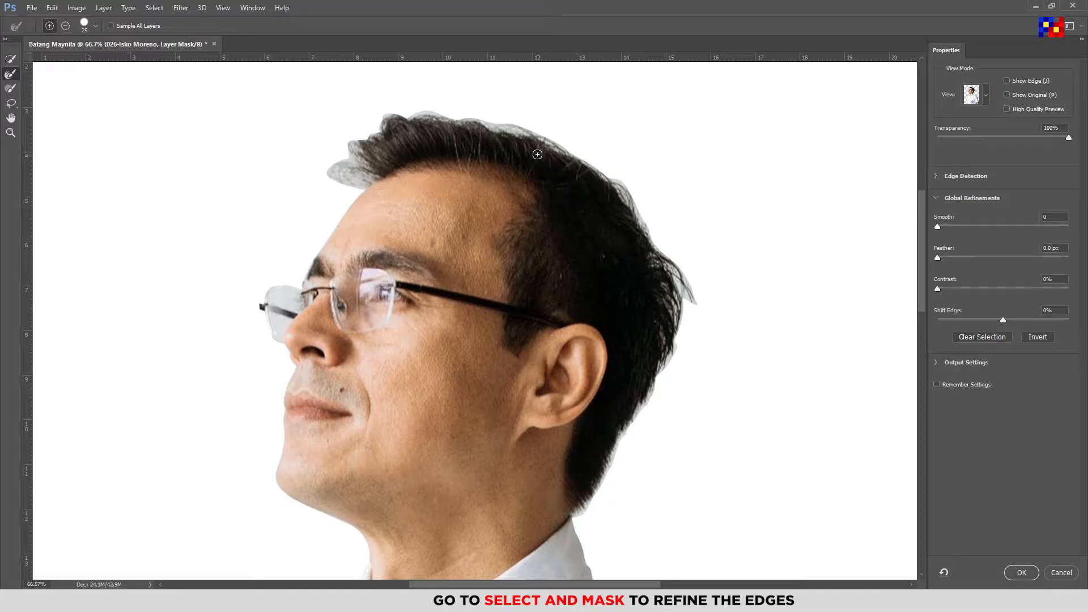
mouse_move(543, 140)
mouse_down()
mouse_move(454, 109)
mouse_move(385, 110)
mouse_move(355, 125)
mouse_move(338, 172)
mouse_move(357, 177)
mouse_move(337, 161)
mouse_up()
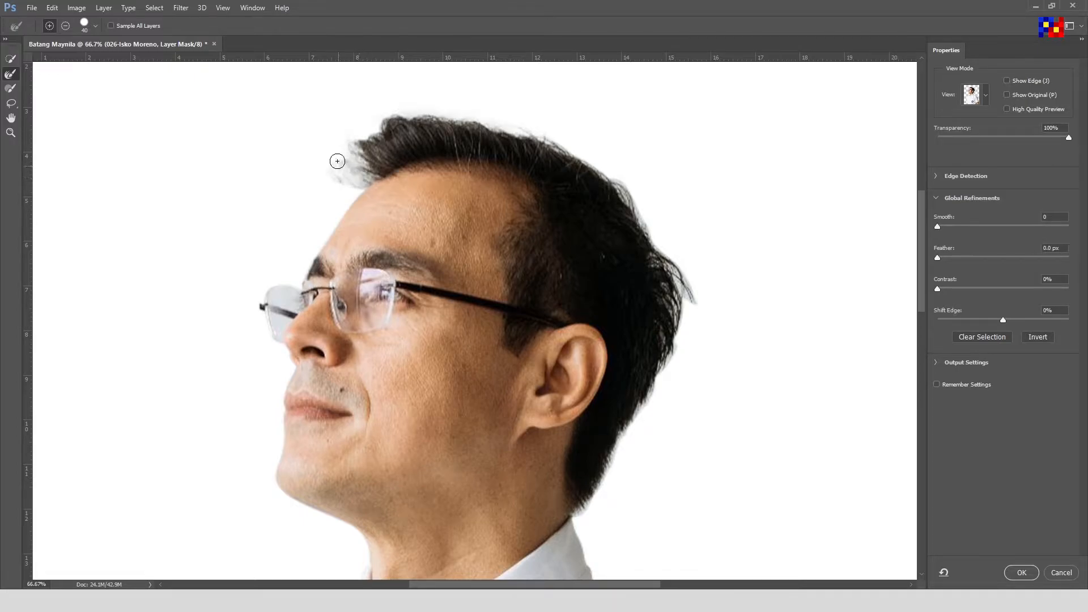
mouse_move(563, 145)
mouse_down()
mouse_move(612, 172)
mouse_move(646, 213)
mouse_move(689, 300)
mouse_move(667, 250)
mouse_up()
Refine the hair edge down the back of the head to the nape and apply the mask refinement
drag(737, 336, 713, 239)
mouse_move(644, 171)
mouse_down()
mouse_move(652, 249)
mouse_move(556, 416)
mouse_up()
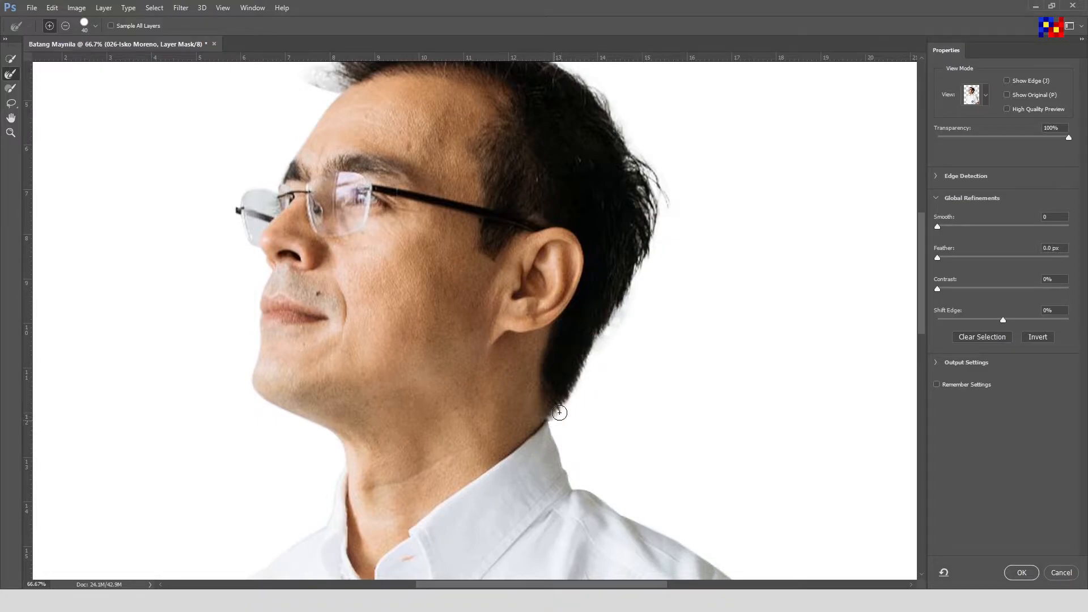
drag(606, 341, 645, 263)
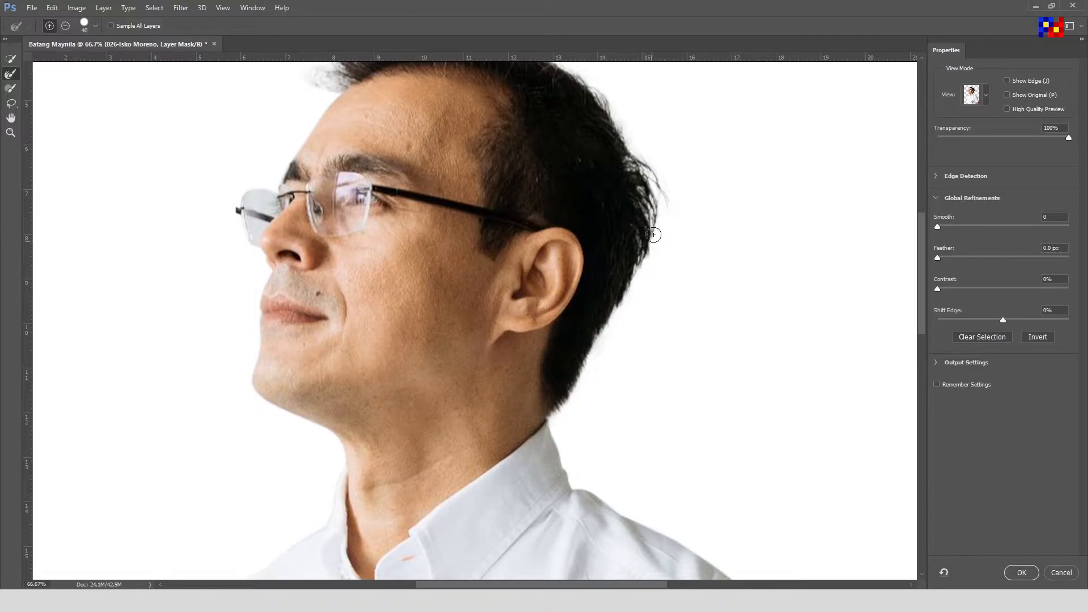
mouse_move(655, 210)
mouse_down()
mouse_move(634, 172)
mouse_move(641, 187)
mouse_up()
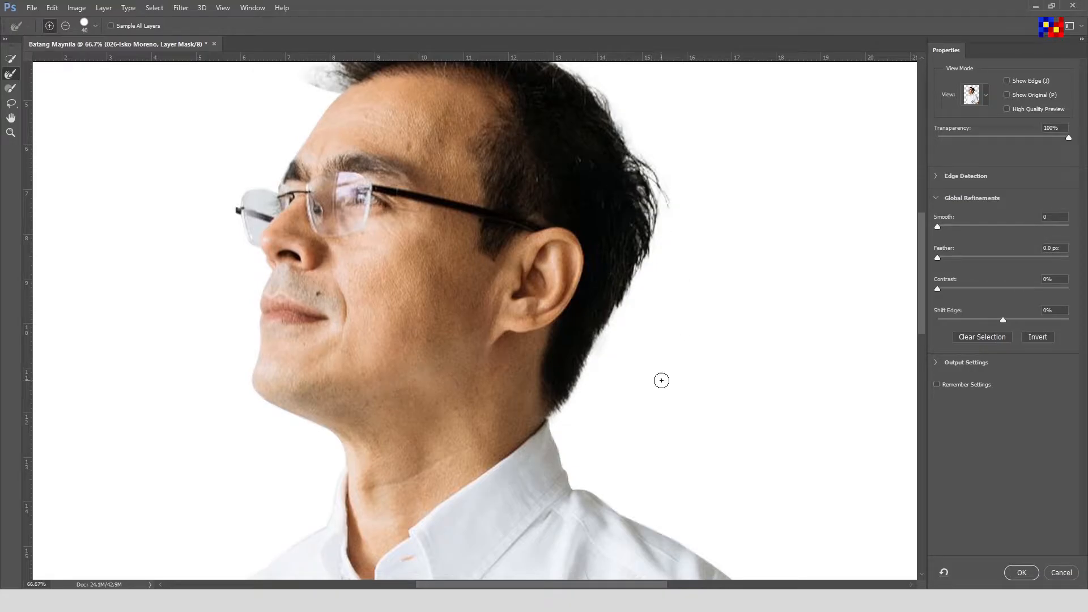
drag(335, 379, 409, 477)
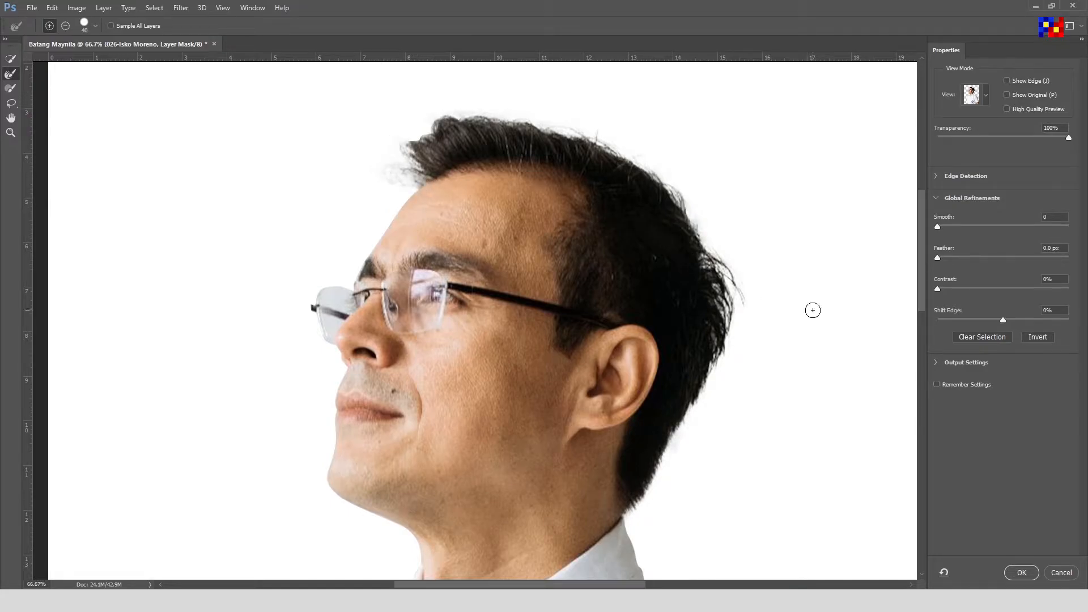
drag(763, 341, 704, 220)
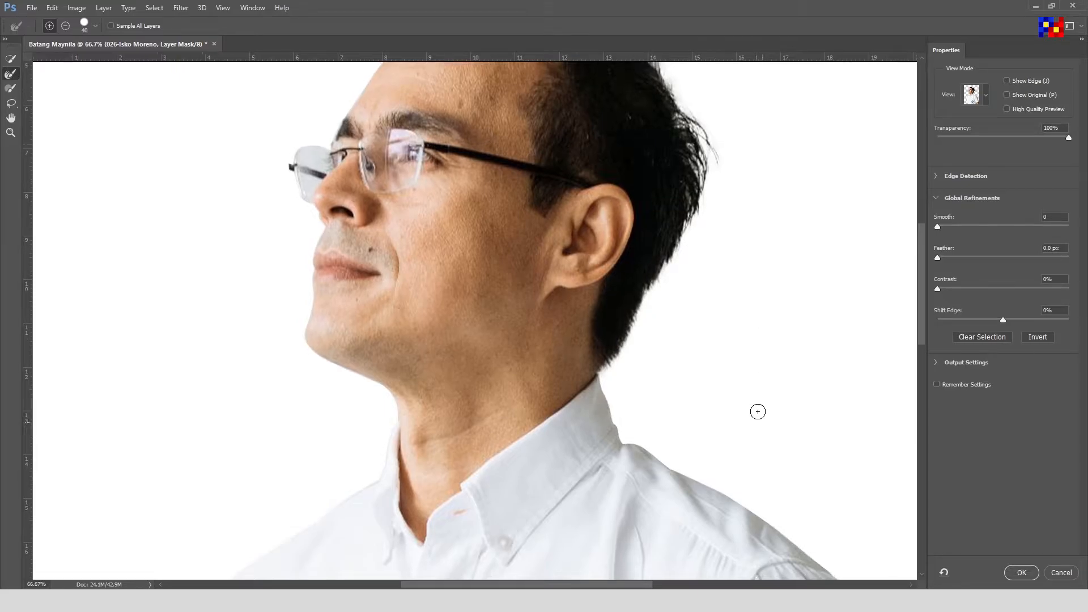
key(ctrl+minus)
key(ctrl+minus)
key(ctrl+minus)
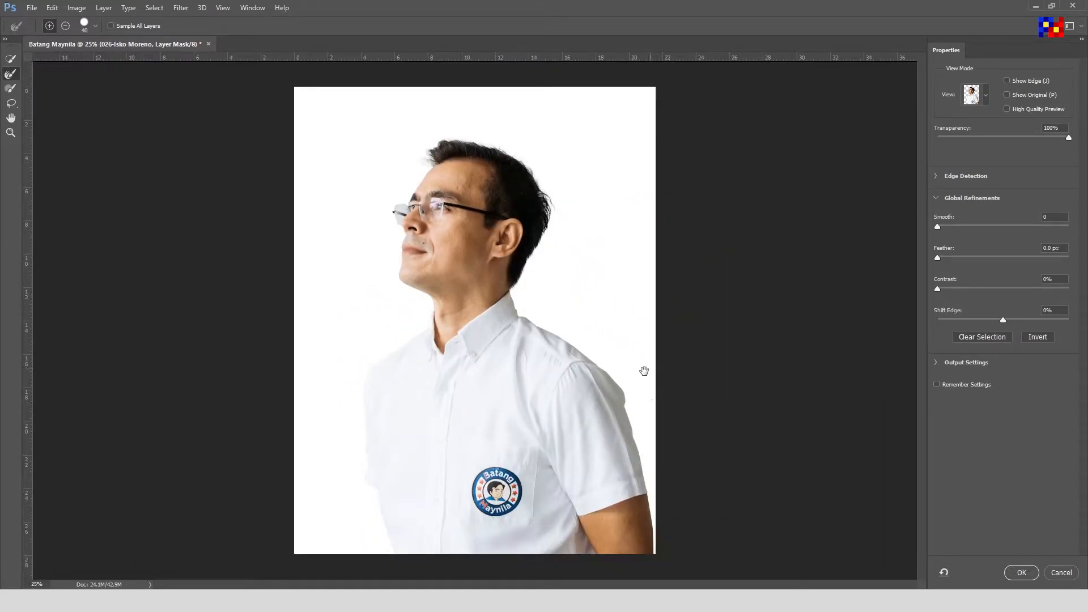
click(1030, 573)
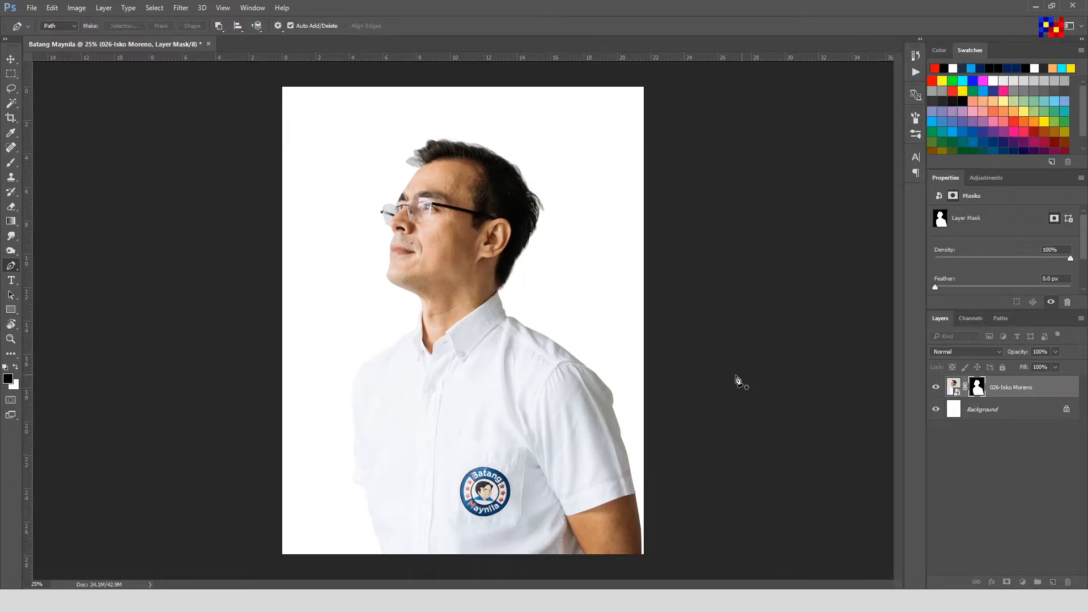
Scale the portrait layer to about 97.6% and reposition it so the man's body meets the lower canvas edge
click(985, 414)
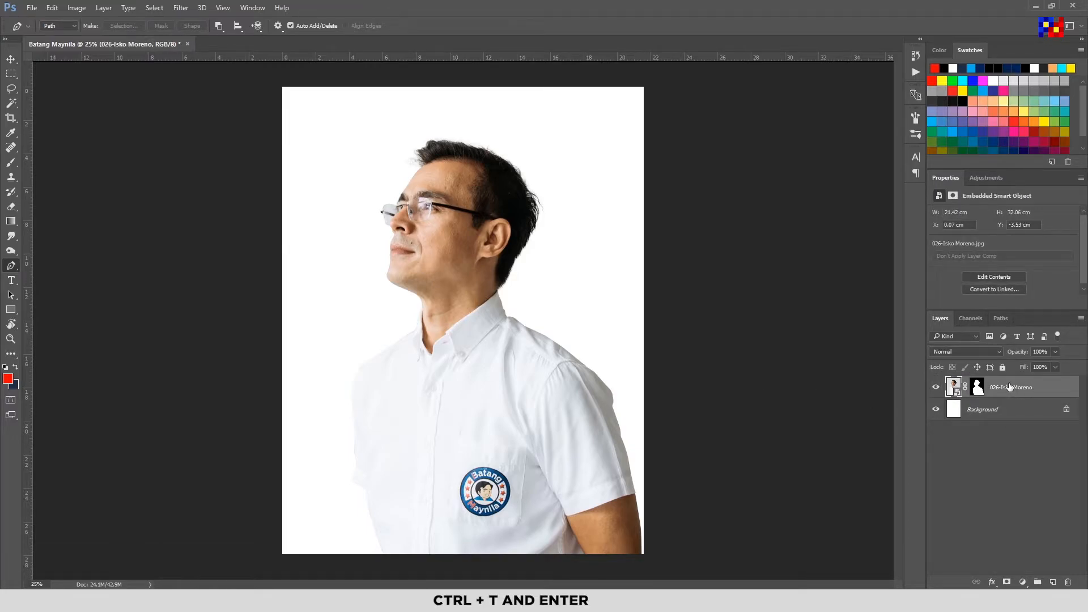
key(ctrl+t)
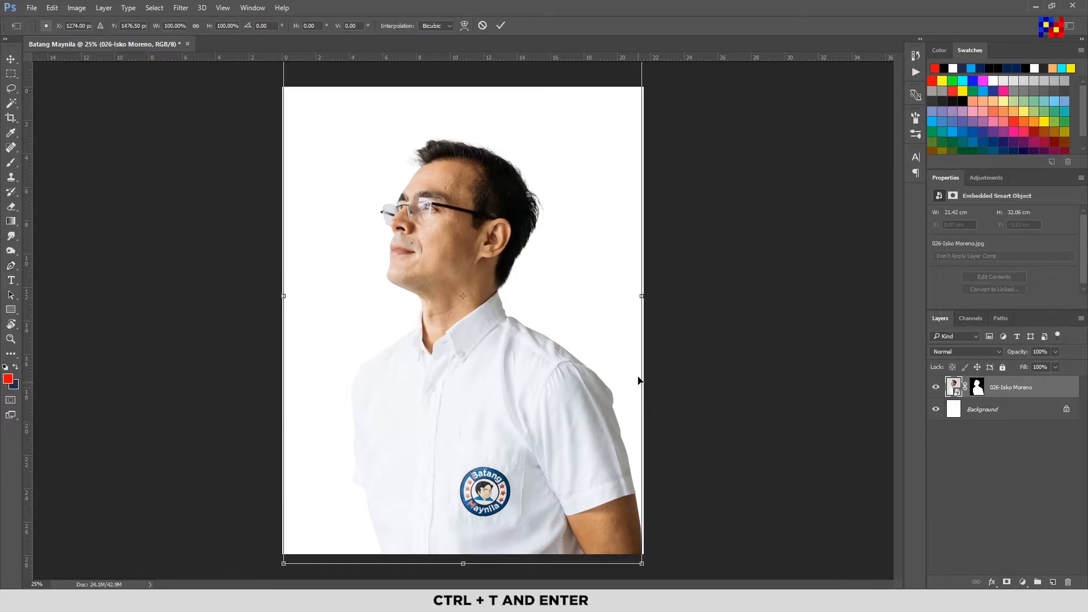
key(ctrl+minus)
drag(582, 132, 553, 168)
mouse_move(483, 393)
mouse_down()
mouse_move(464, 393)
mouse_move(471, 398)
mouse_up()
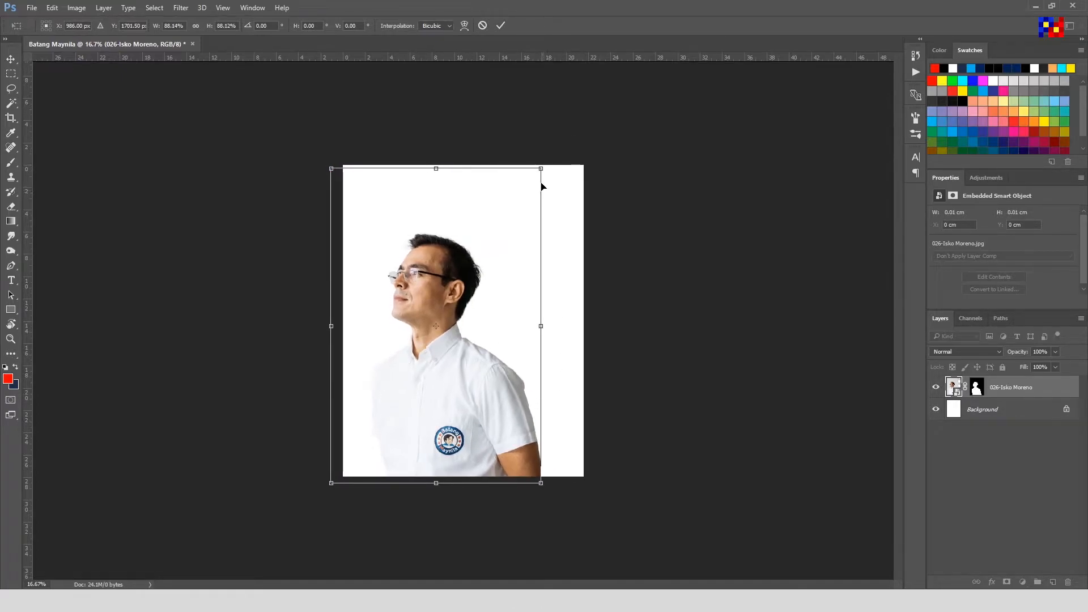
drag(541, 170, 565, 134)
drag(509, 315, 507, 366)
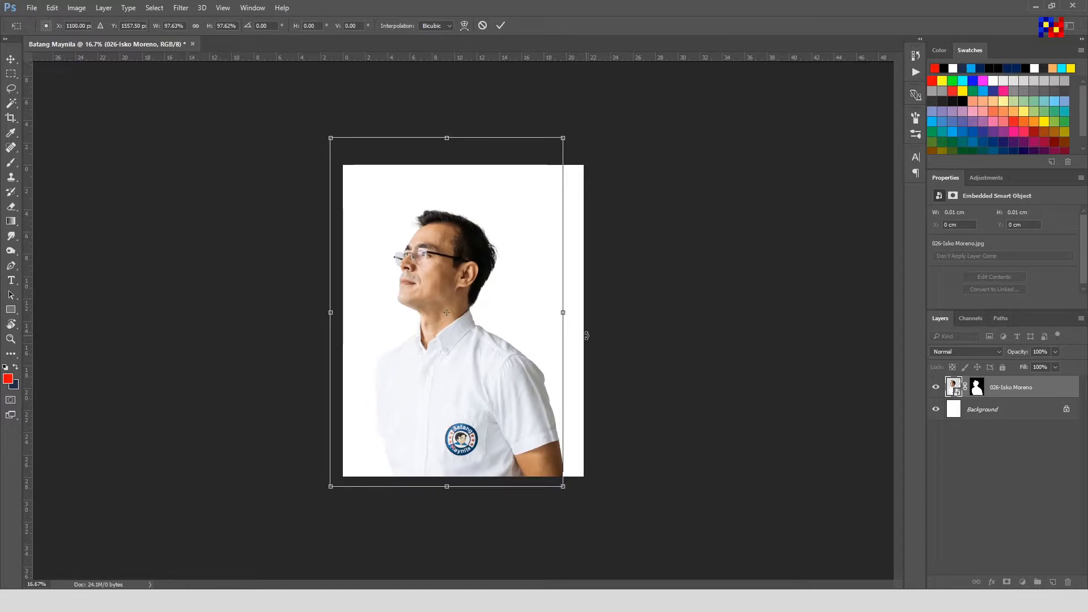
key(Return)
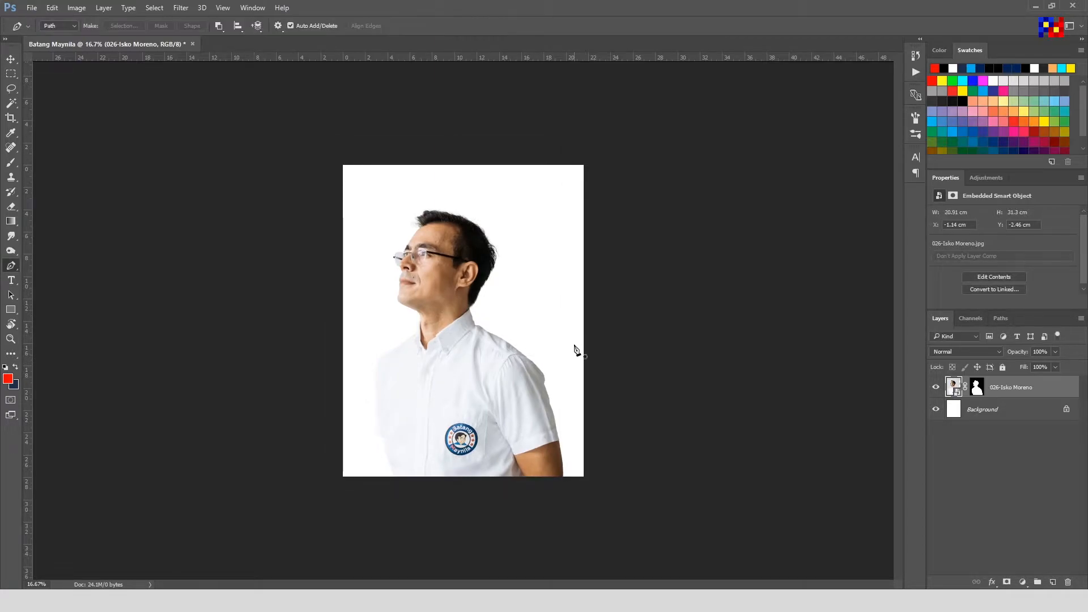
drag(526, 381, 536, 380)
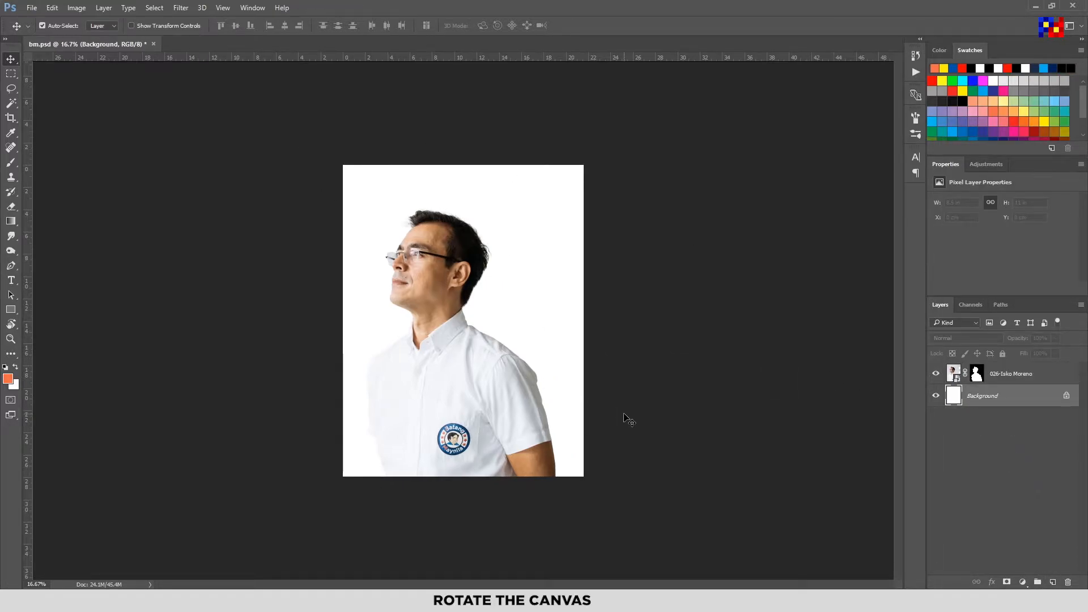
Rotate the whole canvas 90° clockwise into landscape format
click(936, 397)
click(936, 396)
click(76, 8)
mouse_move(127, 112)
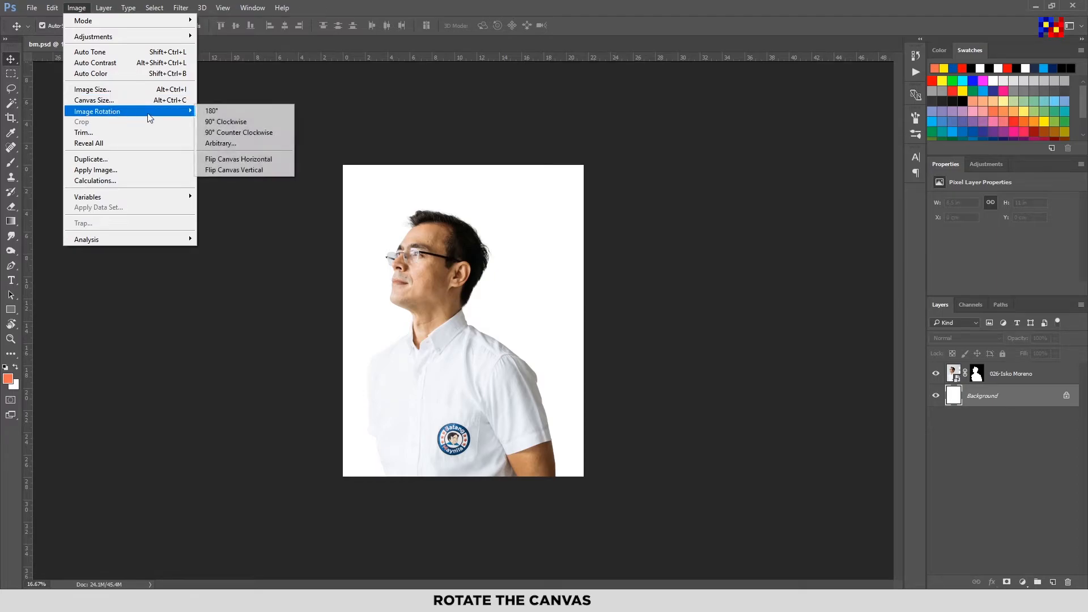
click(227, 122)
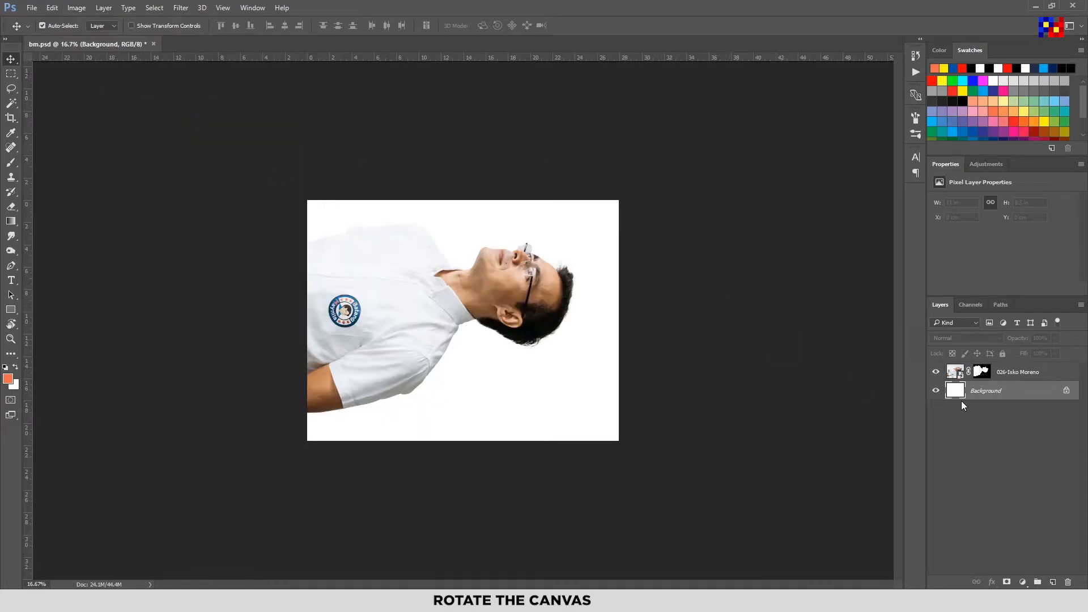
Rotate the portrait layer by -90° so the man stands upright and move it over the canvas's left half
click(1004, 379)
key(ctrl+t)
drag(651, 427, 554, 202)
drag(494, 260, 422, 274)
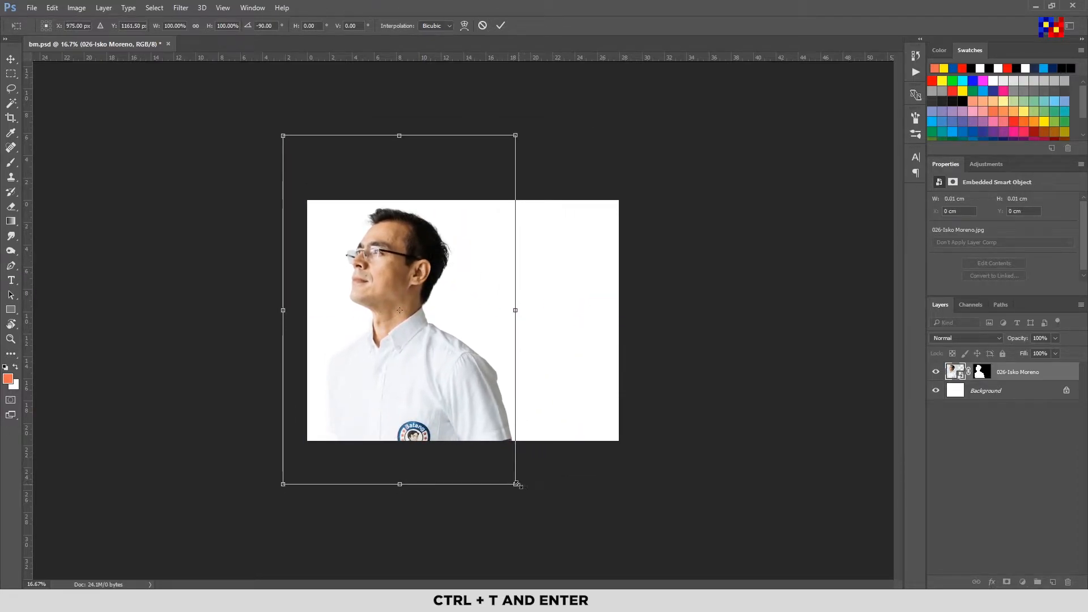
Scale the portrait layer to about 91% and place it on the right half of the canvas
drag(517, 484, 493, 451)
drag(462, 389, 459, 391)
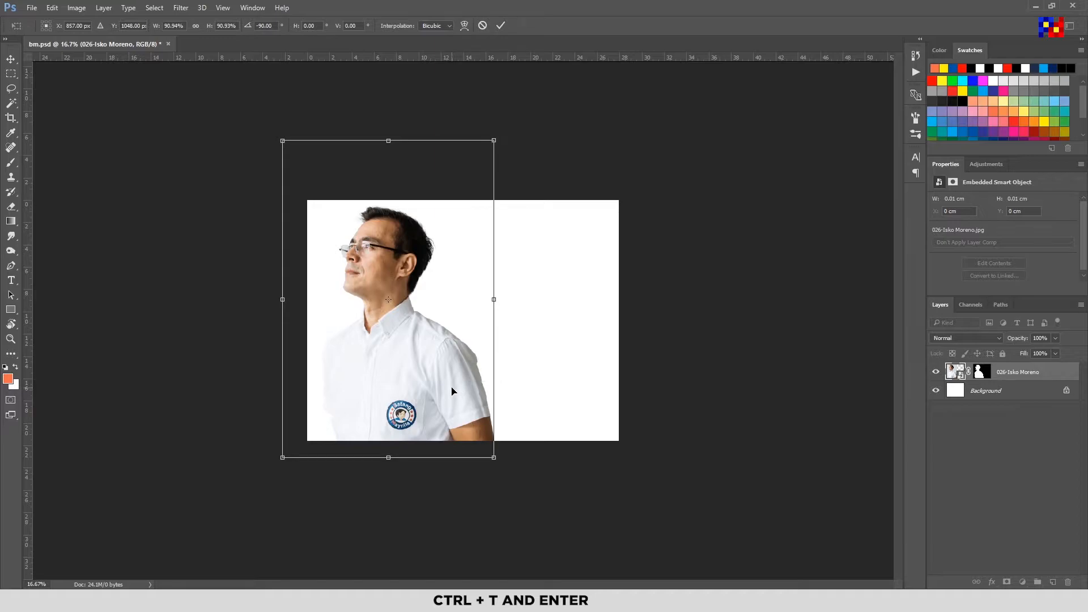
drag(421, 378, 540, 384)
key(Return)
click(935, 394)
click(935, 393)
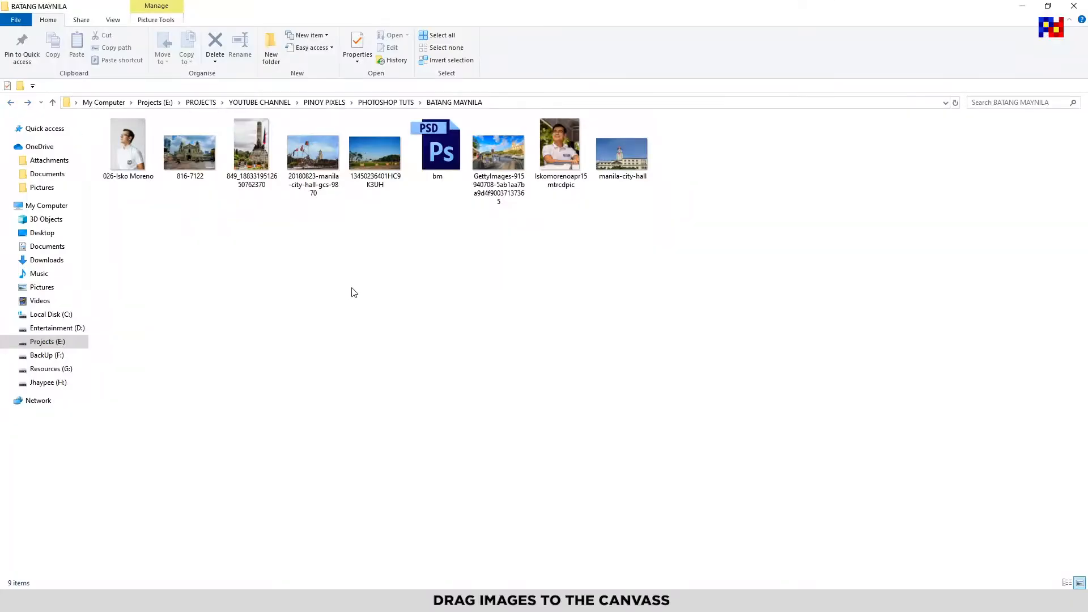
drag(253, 148, 571, 411)
key(Return)
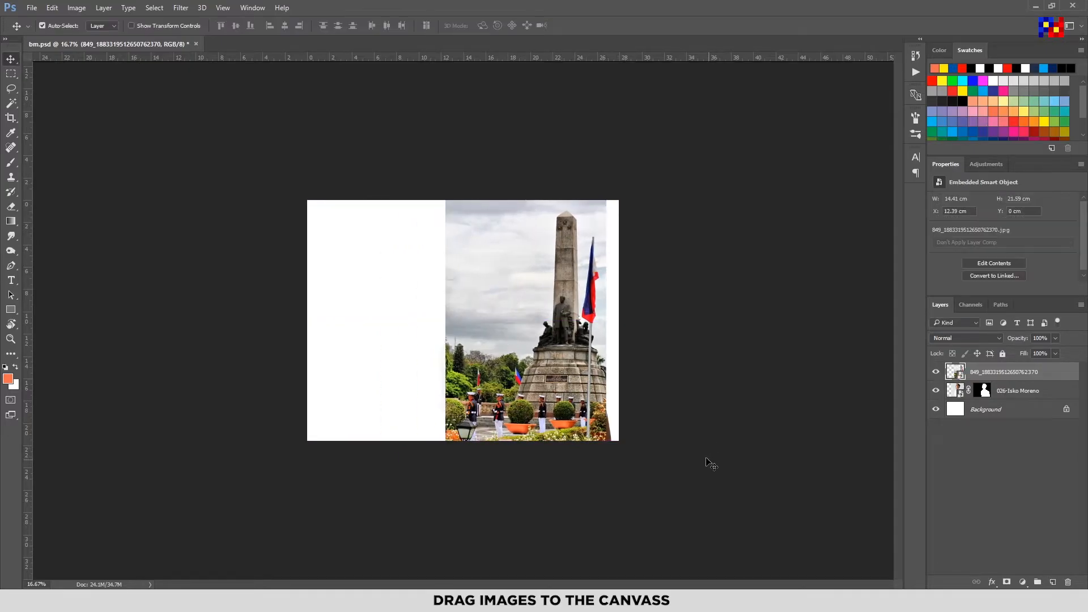
right_click(996, 372)
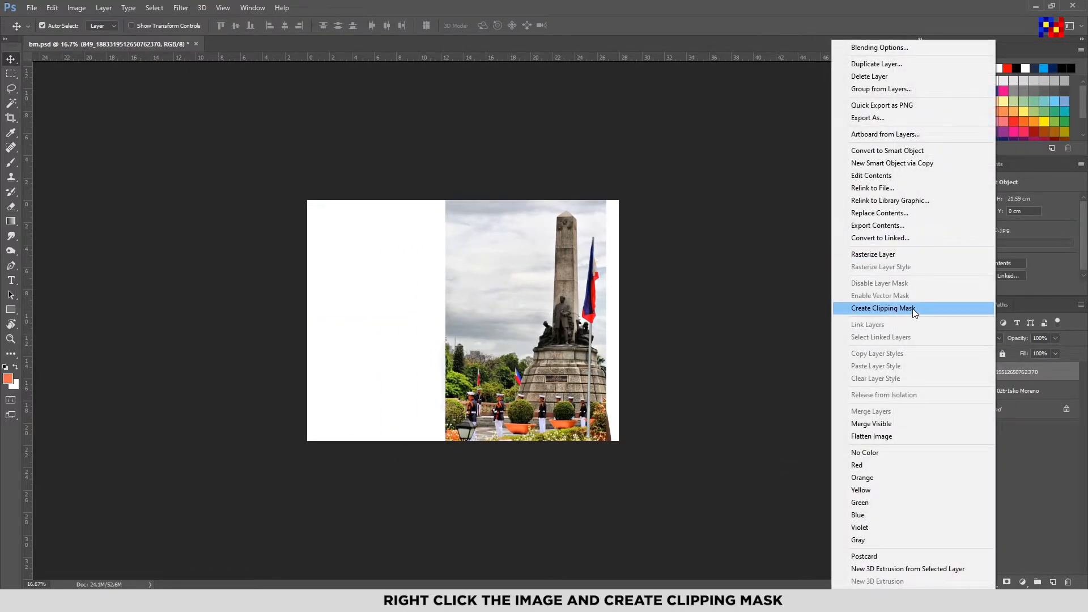
click(912, 310)
Scale the monument photo down to about 8.96 by 13.42 cm and position it over the man's chest and neck
key(ctrl+t)
drag(558, 414, 538, 413)
key(Return)
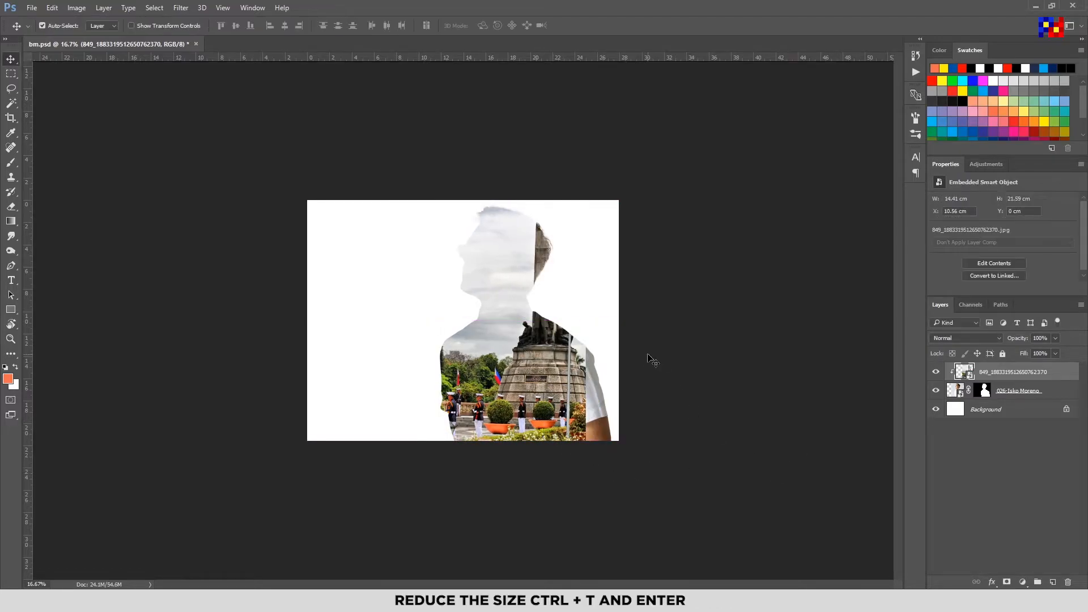
key(ctrl+t)
drag(584, 200, 535, 277)
drag(495, 417, 484, 417)
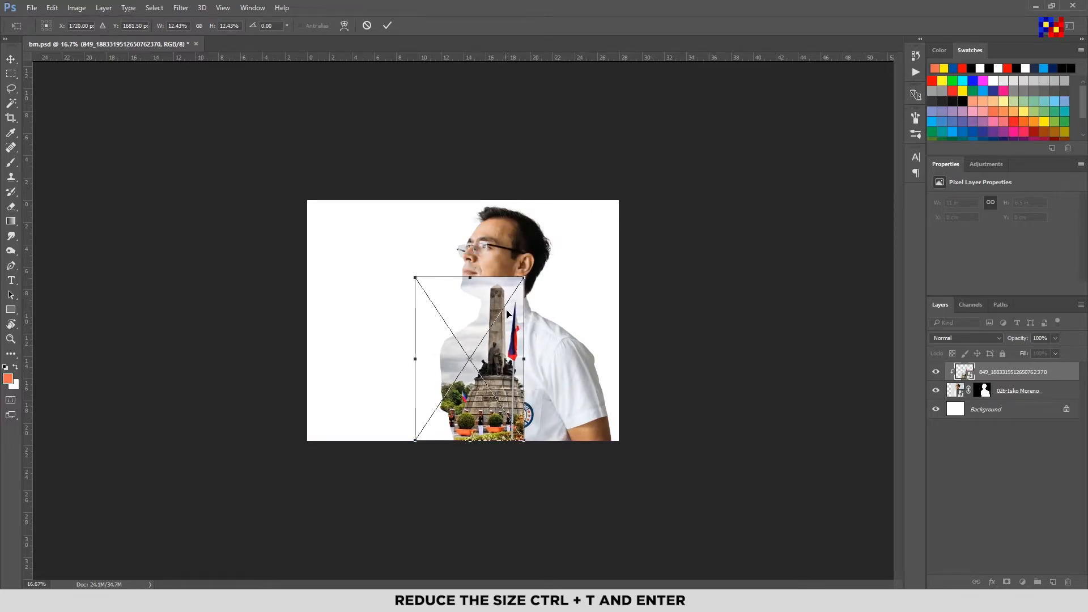
mouse_move(523, 275)
mouse_down()
mouse_move(526, 293)
mouse_move(516, 292)
mouse_up()
mouse_move(501, 400)
mouse_down()
mouse_move(476, 398)
mouse_move(504, 395)
mouse_up()
key(Return)
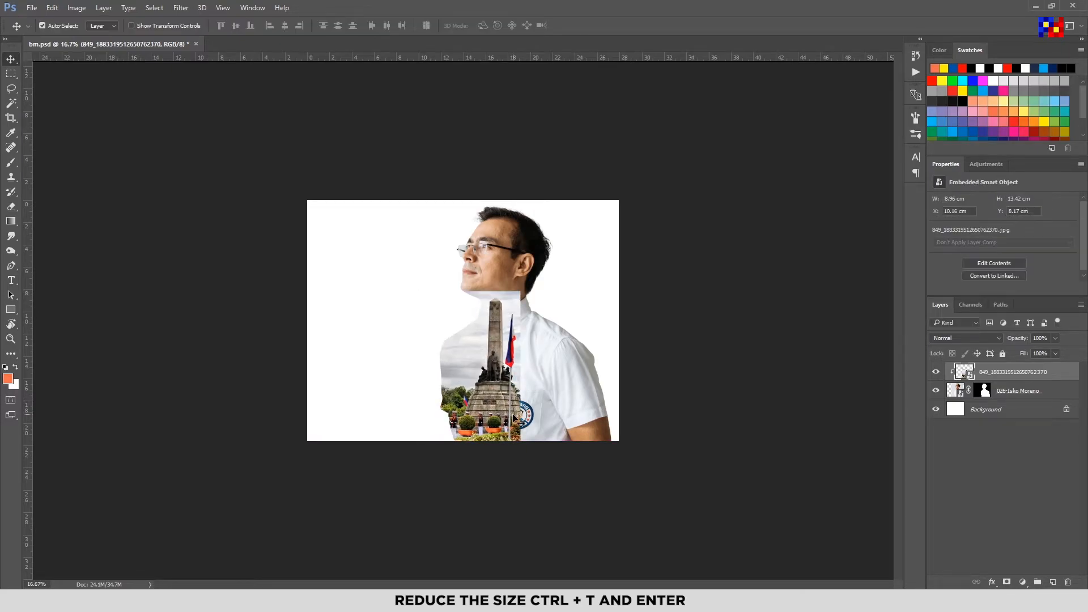
key(alt+Tab)
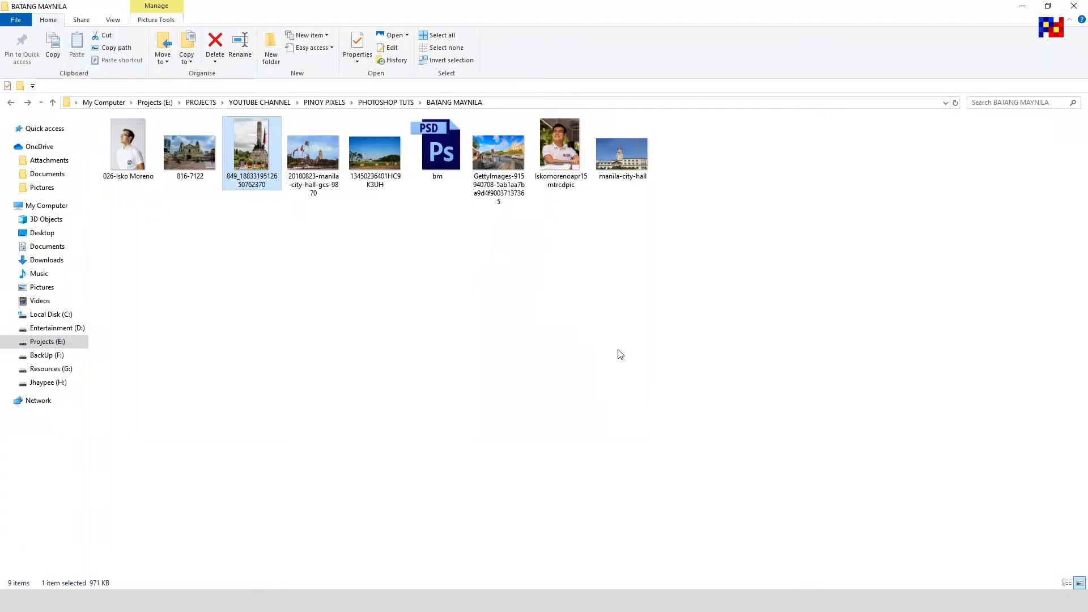
click(198, 165)
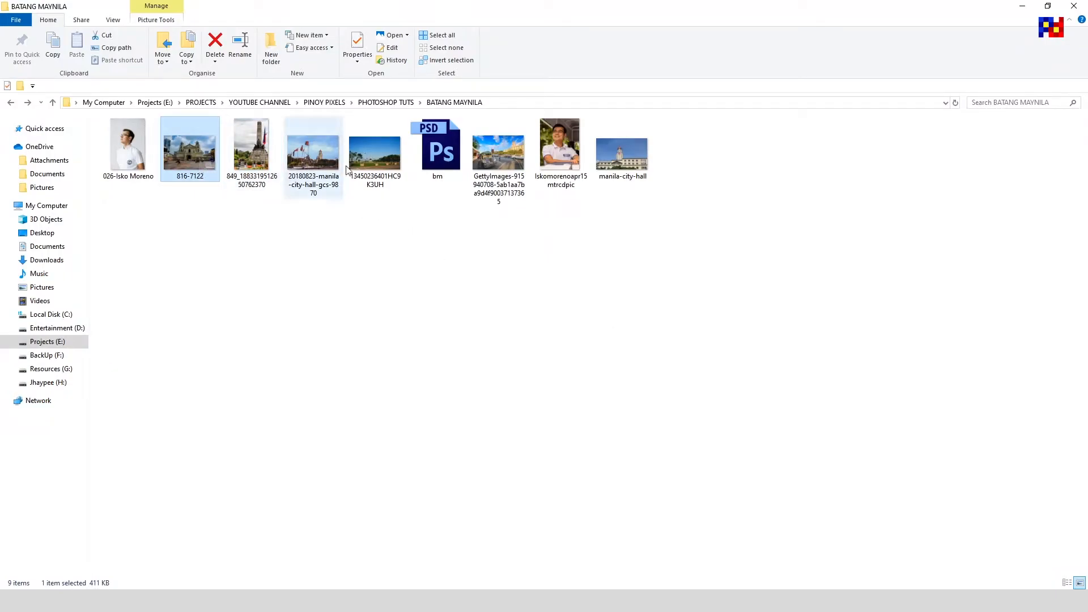
click(361, 168)
drag(372, 158, 551, 428)
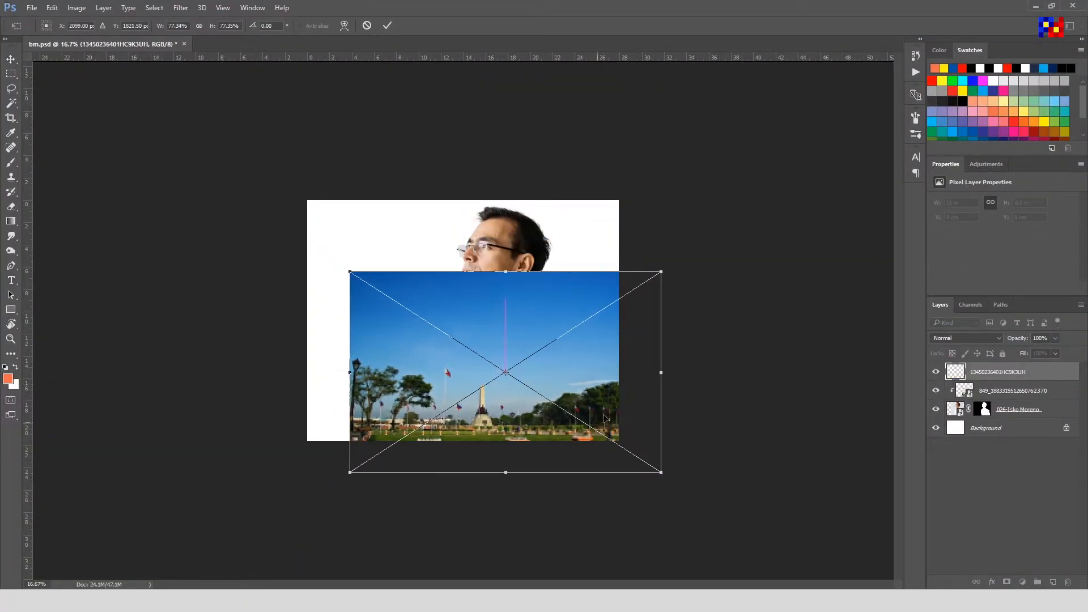
drag(667, 279, 625, 305)
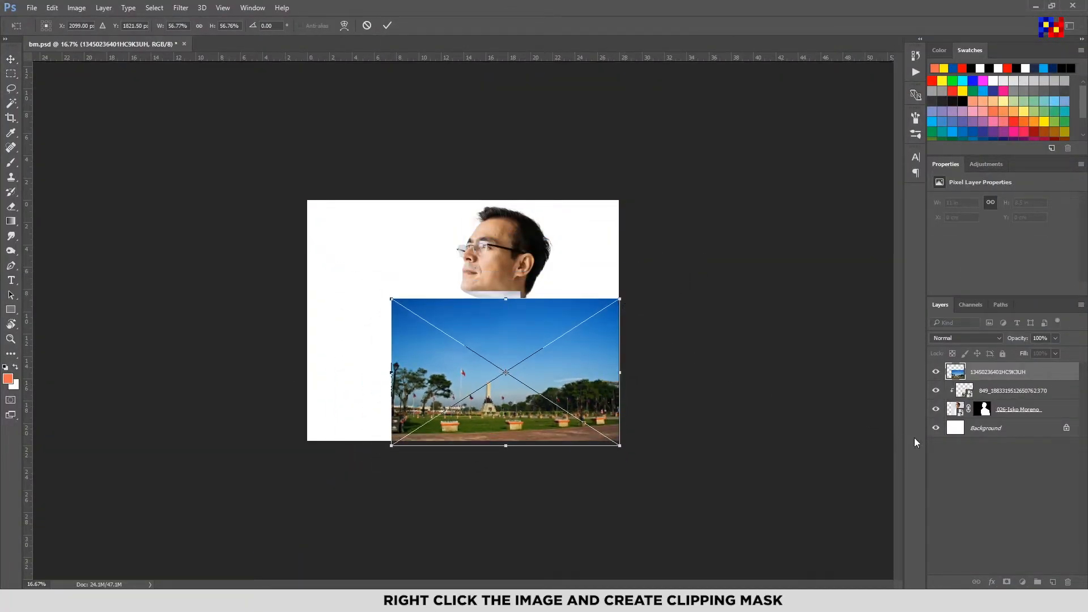
key(Return)
right_click(982, 379)
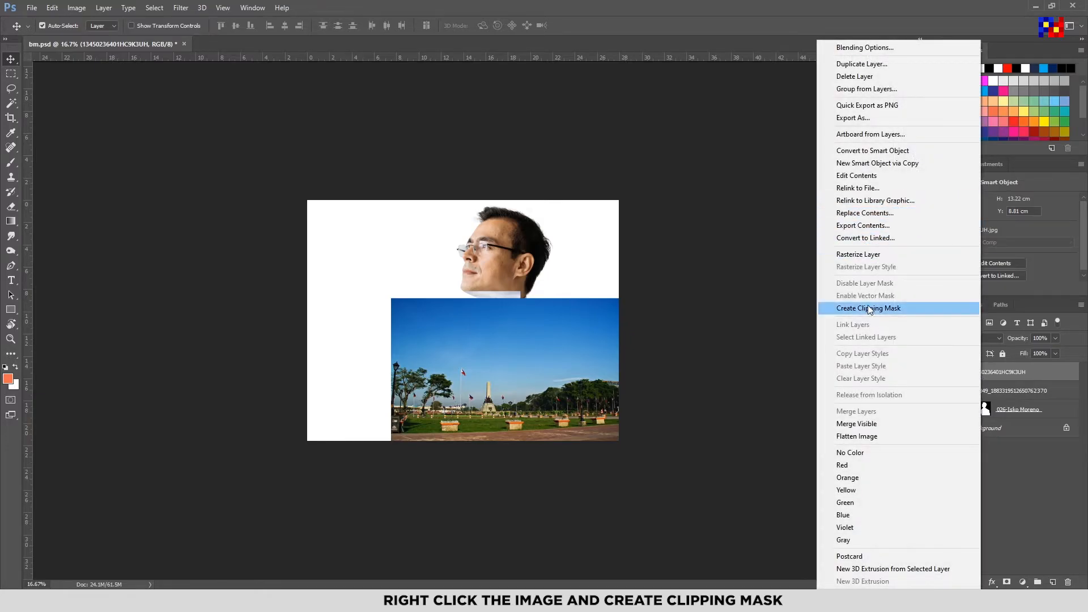
click(884, 308)
Scale the park photo to about 48% and position it across the full width of the man's torso
key(ctrl+t)
drag(592, 403, 621, 396)
drag(646, 295, 620, 320)
mouse_move(563, 385)
mouse_down()
mouse_move(593, 385)
mouse_move(573, 381)
mouse_up()
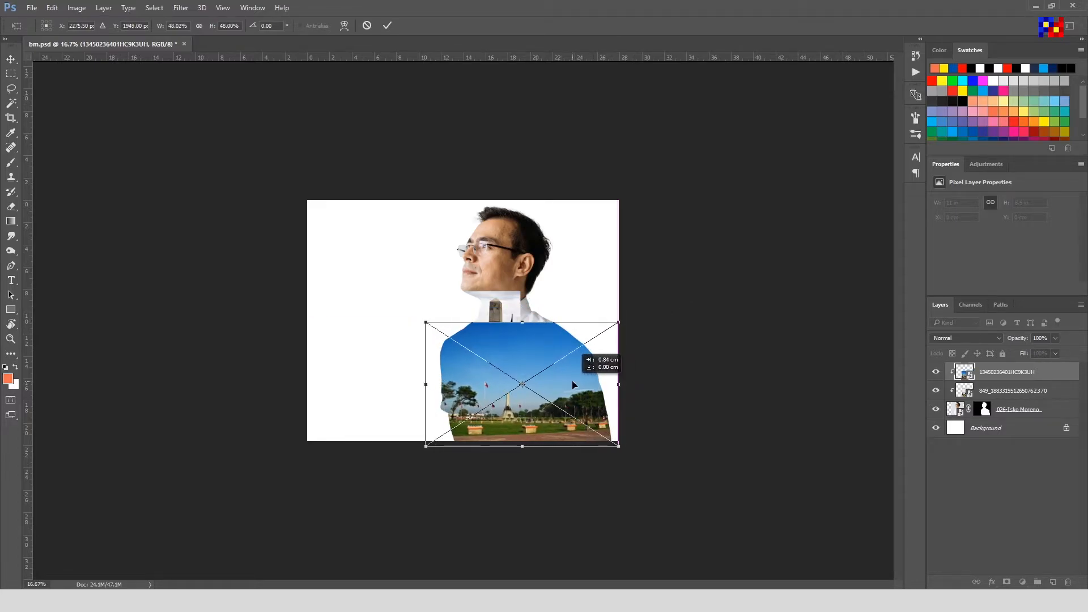
key(Return)
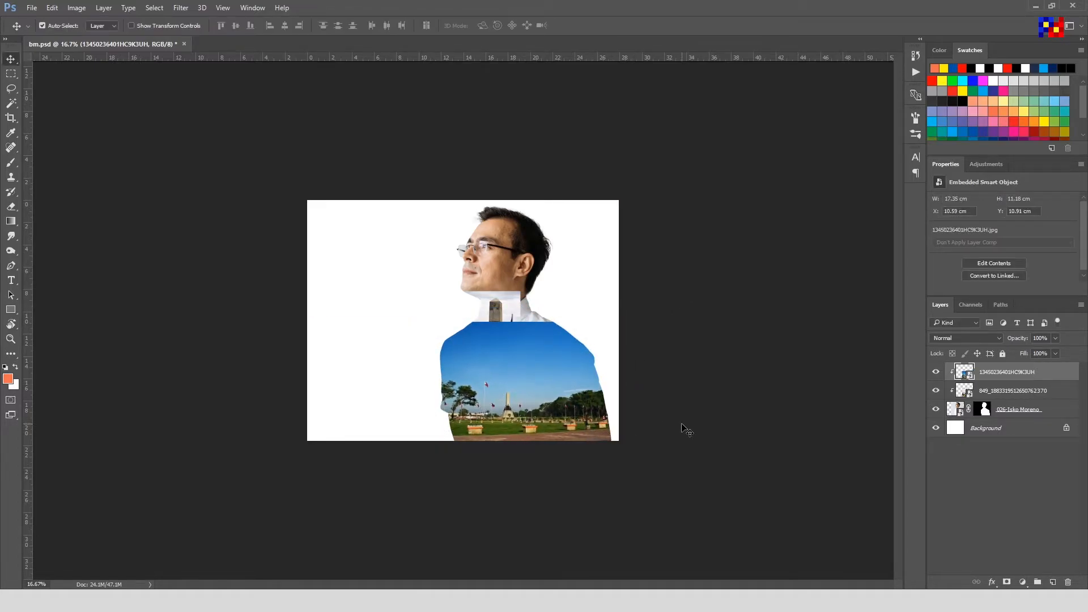
Add a layer mask to the park photo layer and switch to the Brush tool with black as the foreground color
key(ctrl+plus)
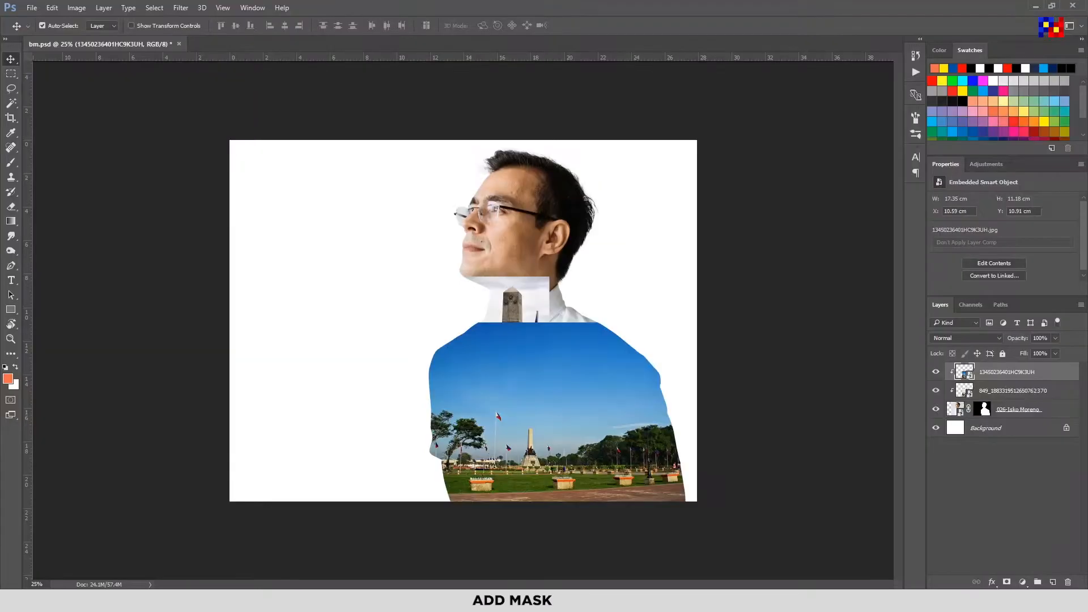
click(1003, 584)
key(b)
key(d)
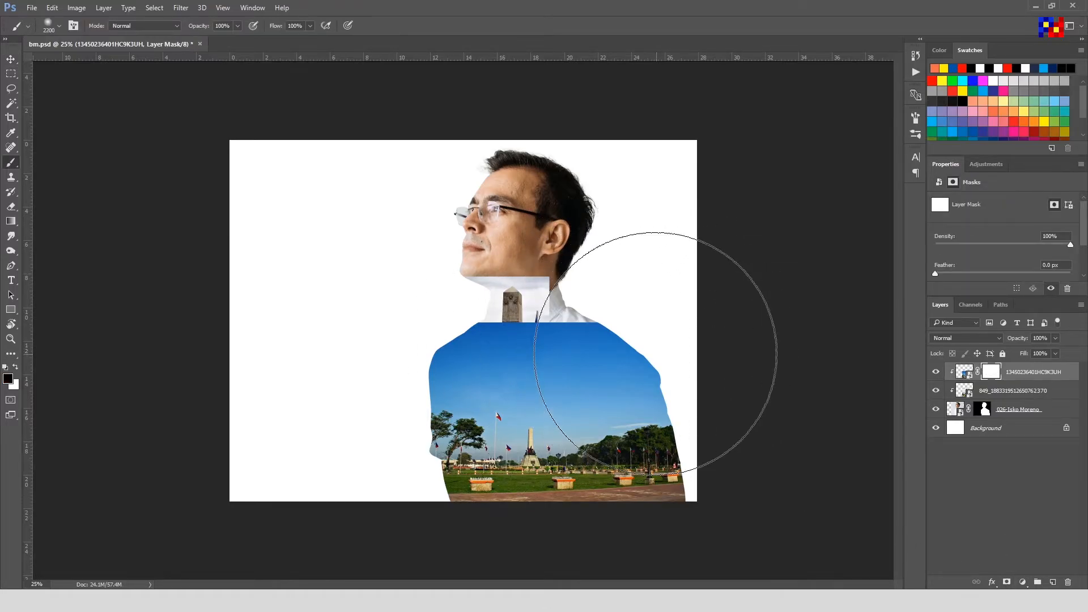
Paint the park photo's mask with a soft black brush of about 1800 px, fading its sky from the man's shoulder and upper chest
key(bracketleft)
key(bracketleft)
key(bracketleft)
key(bracketleft)
drag(615, 343, 569, 318)
key(ctrl+z)
mouse_move(650, 330)
mouse_down()
mouse_move(461, 279)
mouse_move(533, 295)
mouse_up()
key(ctrl+z)
mouse_move(667, 337)
mouse_down()
mouse_move(453, 242)
mouse_move(575, 255)
mouse_up()
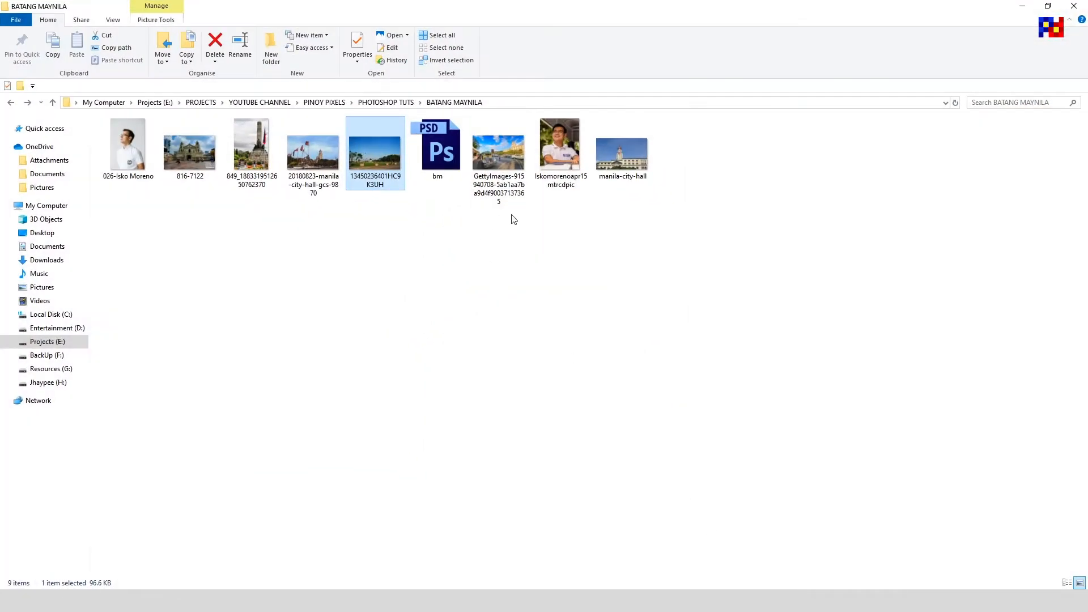
Place the manila-city-hall photo from the folder over the man's head at about 17.62 by 10.84 cm and clip it to the portrait
drag(622, 153, 514, 236)
drag(571, 294, 621, 238)
drag(747, 408, 628, 337)
mouse_move(565, 309)
mouse_down()
mouse_move(586, 322)
mouse_move(574, 298)
mouse_up()
mouse_move(636, 323)
mouse_down()
mouse_move(663, 351)
mouse_move(632, 309)
mouse_up()
key(Return)
right_click(1013, 373)
click(916, 308)
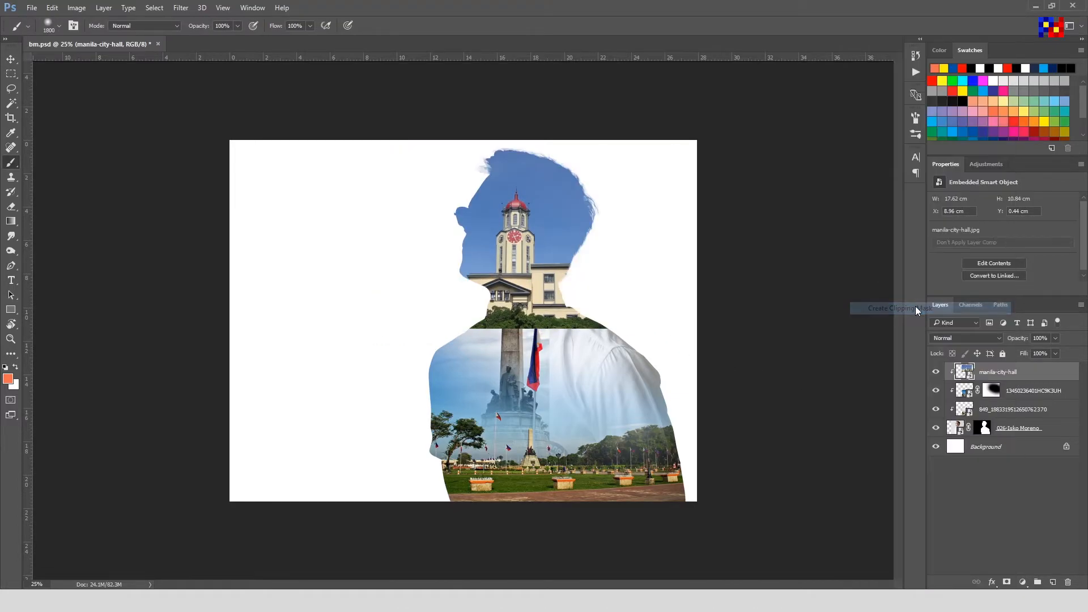
Add a mask to the city hall photo, fade its lower edge with a 1200 px soft black brush, and set its blend mode to Lighten
click(1004, 582)
mouse_move(626, 395)
mouse_down()
mouse_move(449, 409)
mouse_move(610, 403)
mouse_move(413, 389)
mouse_move(400, 414)
mouse_move(643, 377)
mouse_move(753, 400)
mouse_up()
key(bracketleft)
key(bracketleft)
key(bracketleft)
key(bracketleft)
key(ctrl+z)
key(bracketleft)
key(bracketleft)
click(966, 337)
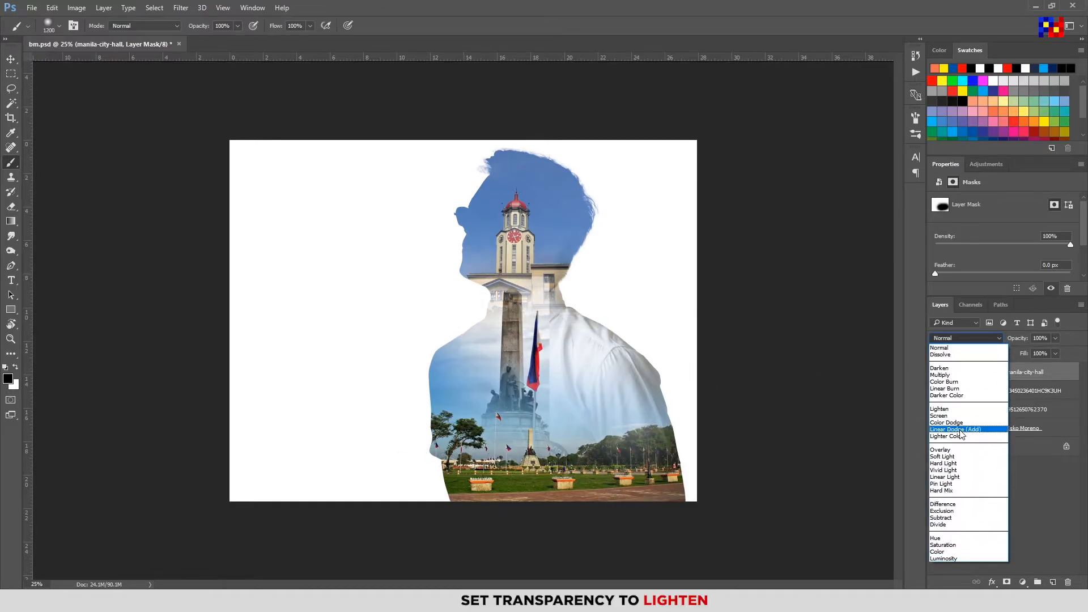
click(952, 409)
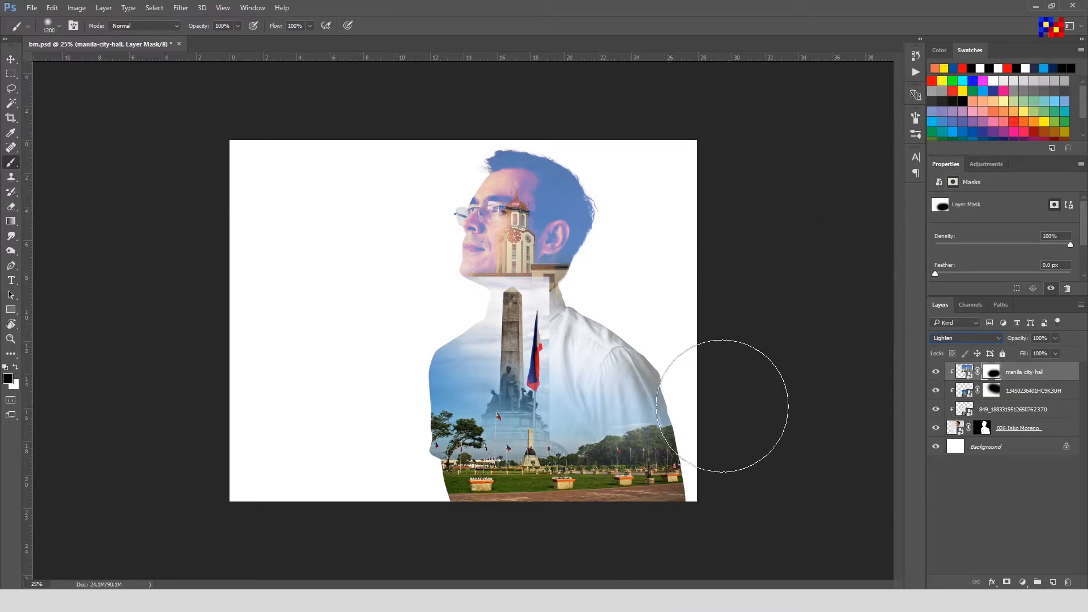
Add a mask to the monument photo layer and fade its hard edges around the collar and beside the flag, finishing with a 700 px brush
click(991, 412)
click(1006, 583)
mouse_move(589, 330)
mouse_down()
mouse_move(596, 289)
mouse_move(622, 337)
mouse_move(595, 273)
mouse_move(606, 275)
mouse_move(470, 229)
mouse_up()
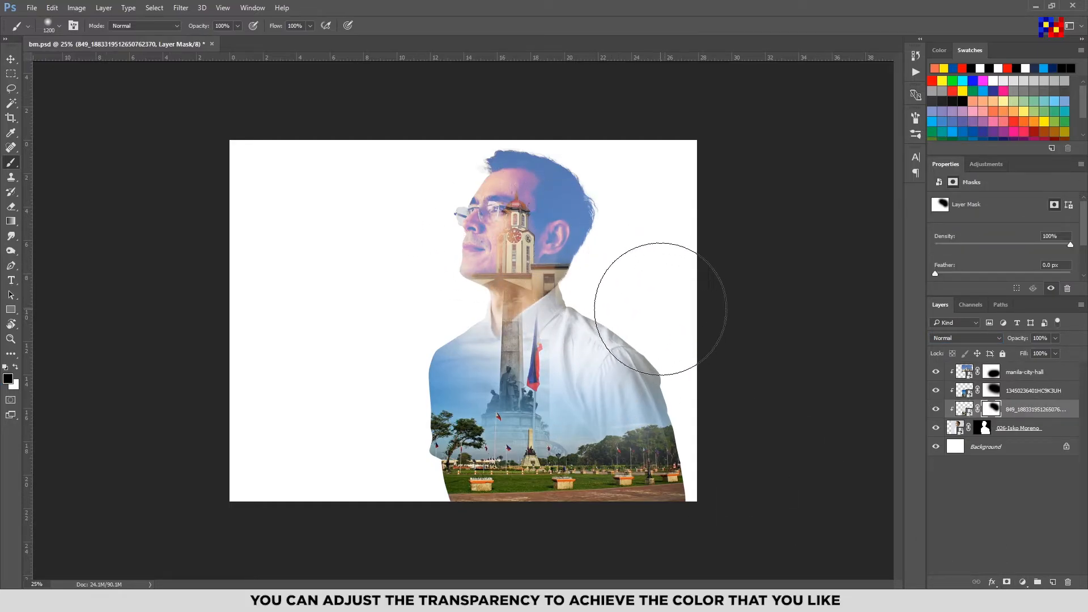
key(bracketleft)
key(bracketleft)
key(bracketleft)
key(bracketleft)
key(bracketleft)
drag(584, 313, 598, 428)
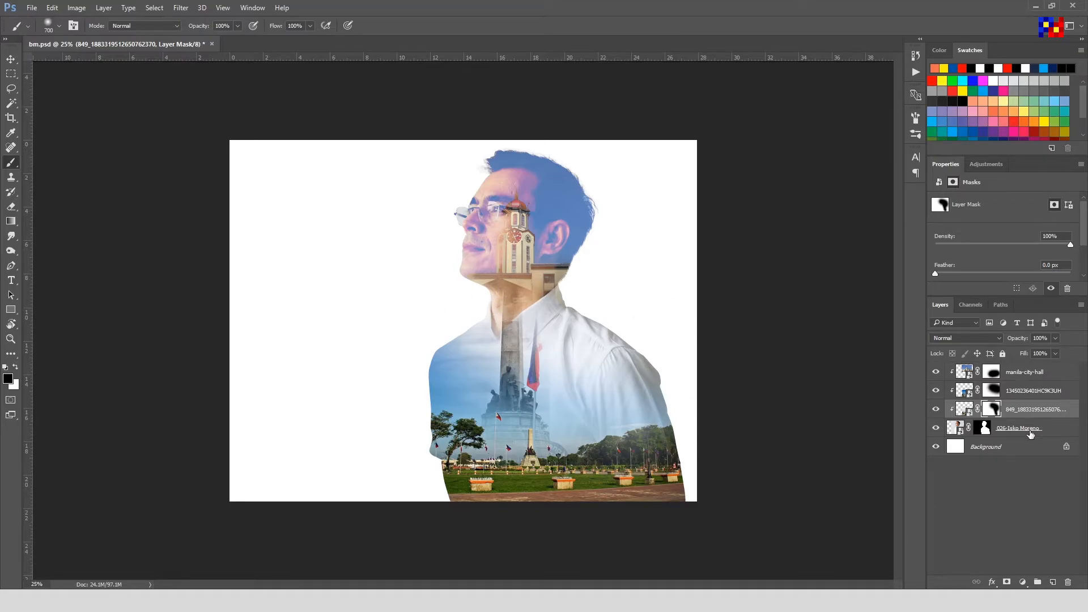
Add a Black & White adjustment layer directly above the portrait layer and compare the image with and without it
click(1030, 434)
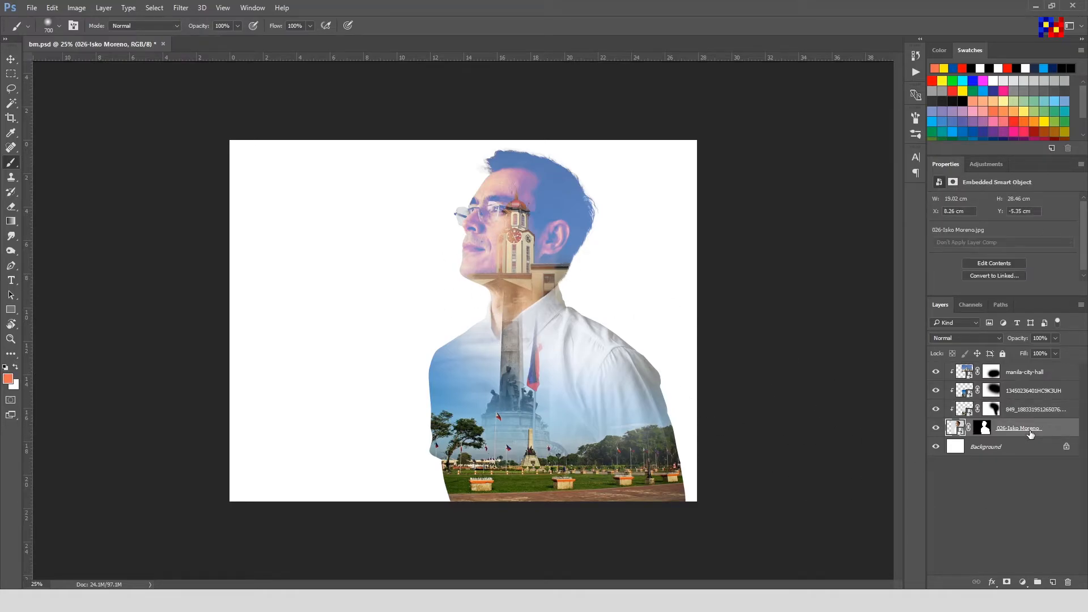
click(993, 583)
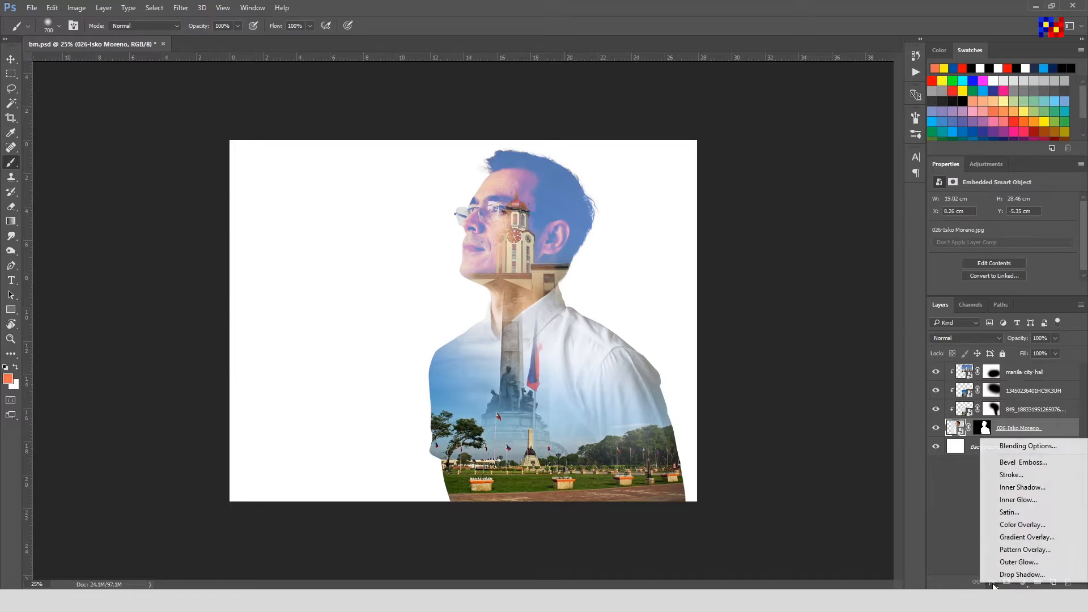
click(993, 579)
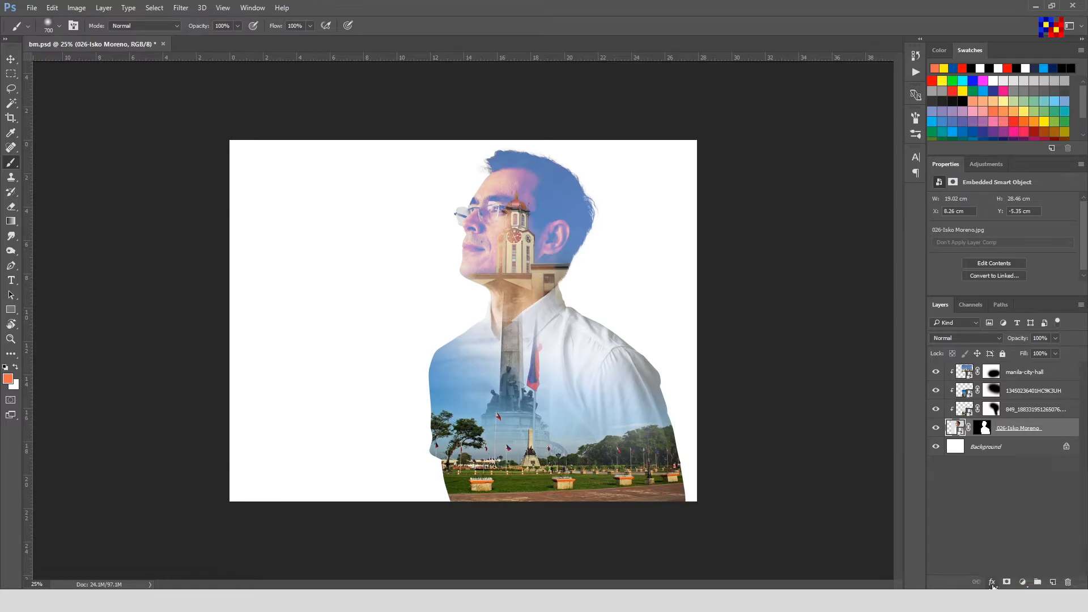
click(1023, 583)
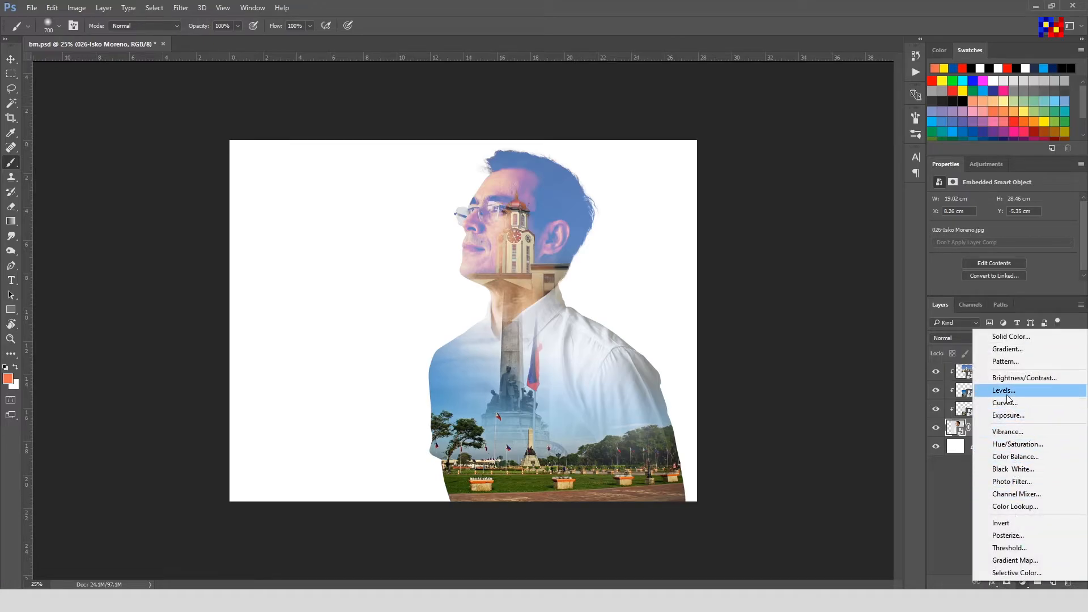
click(1017, 473)
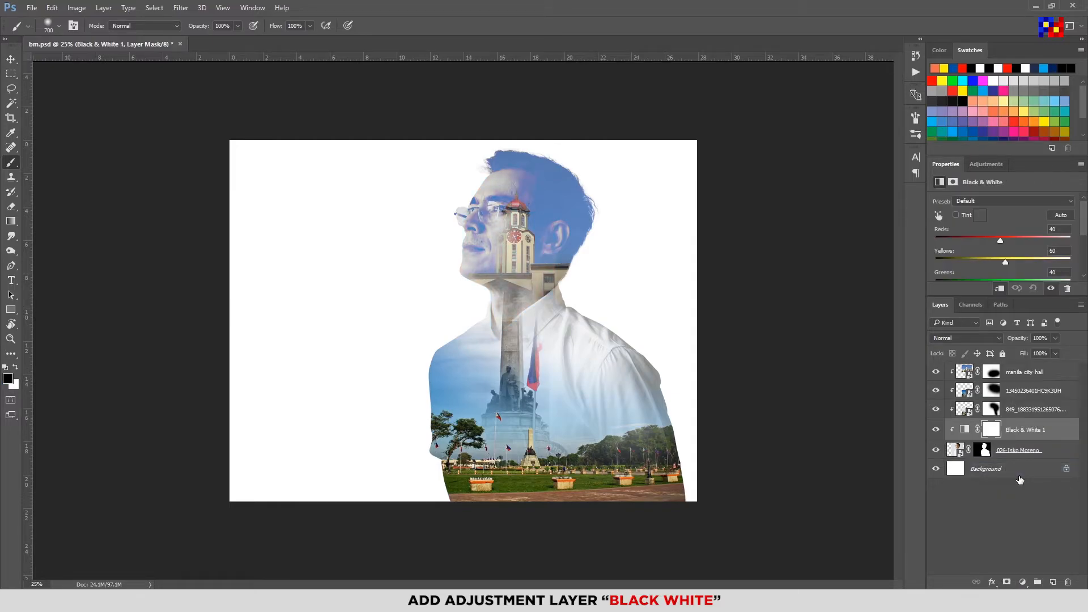
click(936, 433)
click(936, 433)
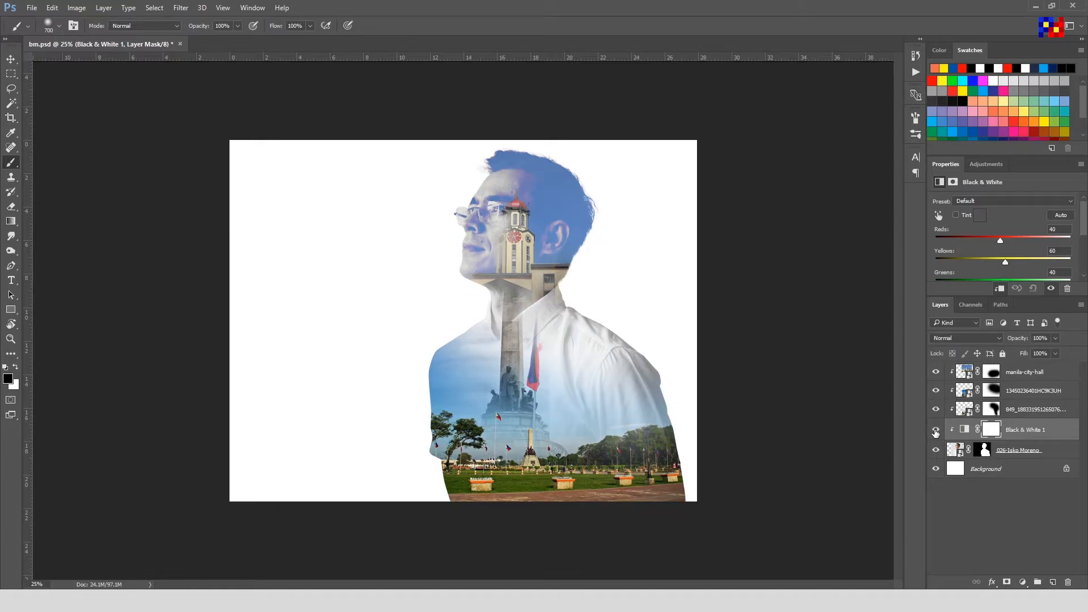
Add a Curves adjustment above the Black & White layer with a slight midtone tweak, and hide the Curves layer
click(1021, 584)
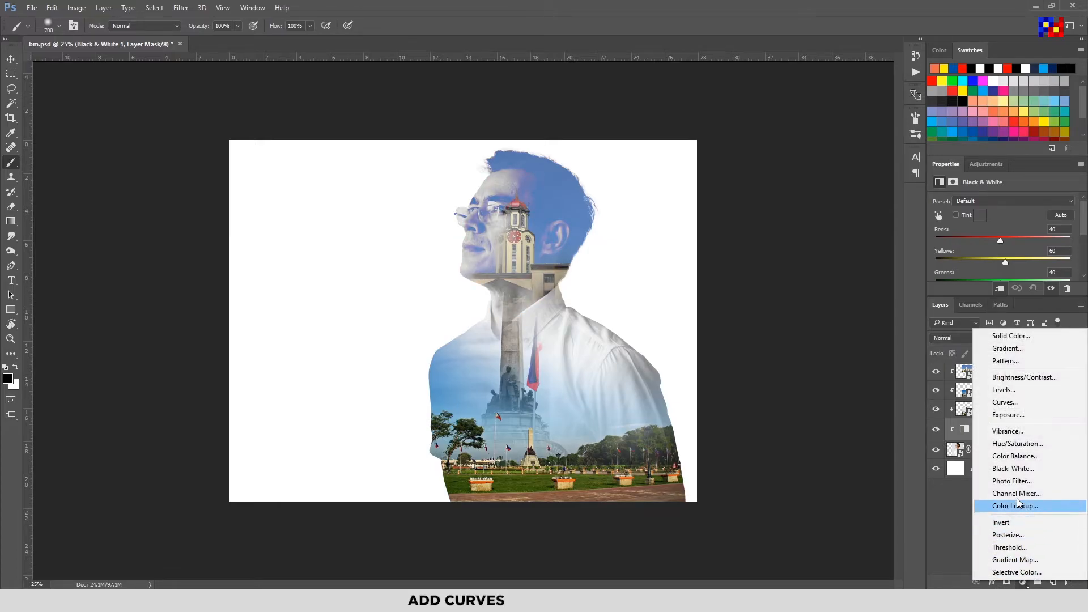
click(1011, 404)
drag(1029, 263, 1028, 260)
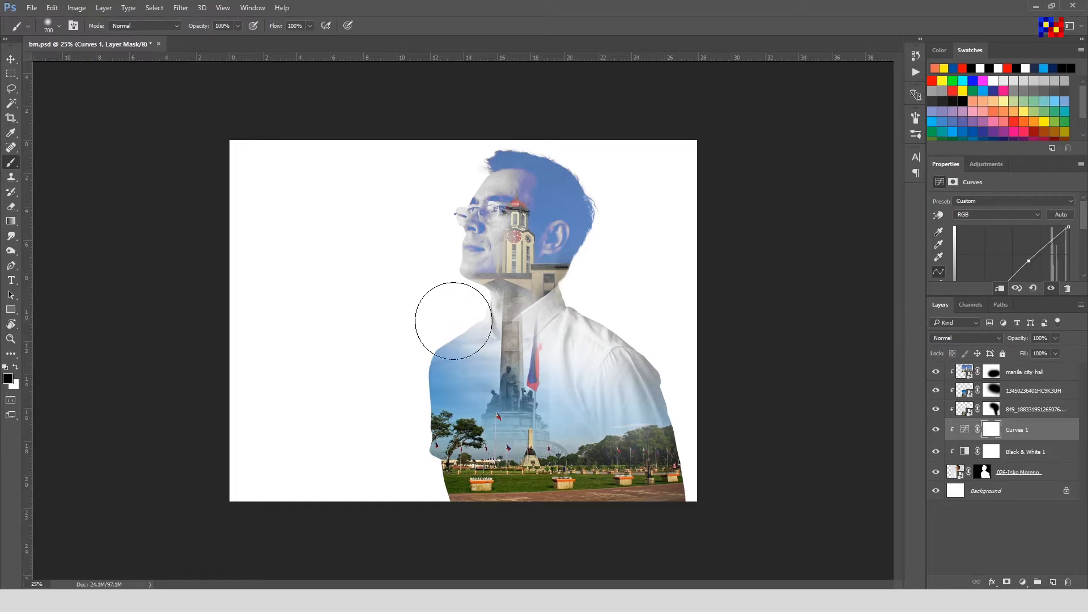
click(933, 432)
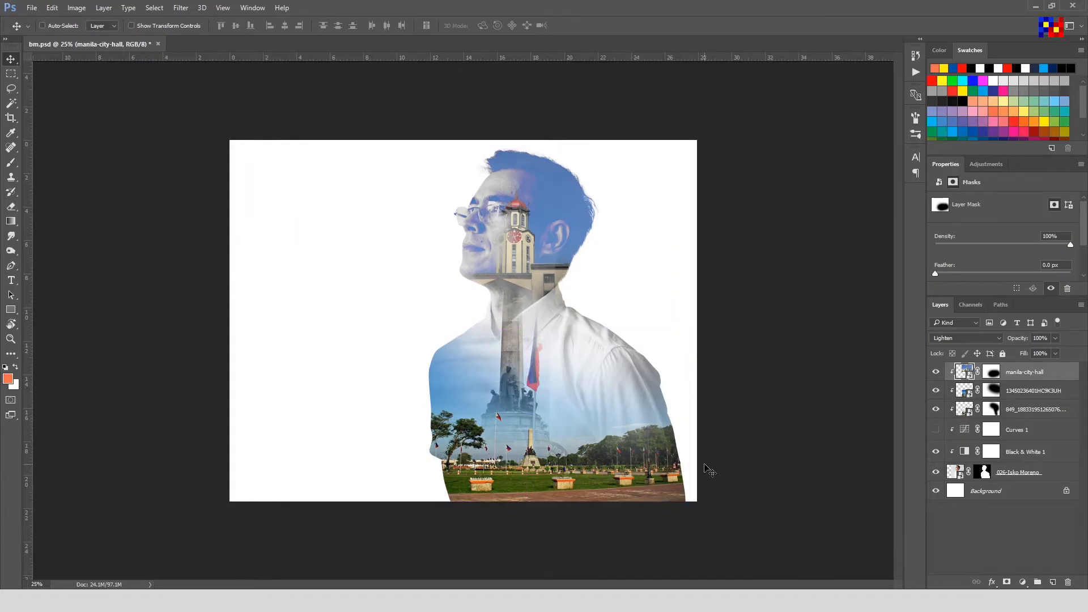
Add the text "BATANG" in black Gotham Black Italic and enlarge it to about 78 pt across the man's arm
key(ctrl+plus)
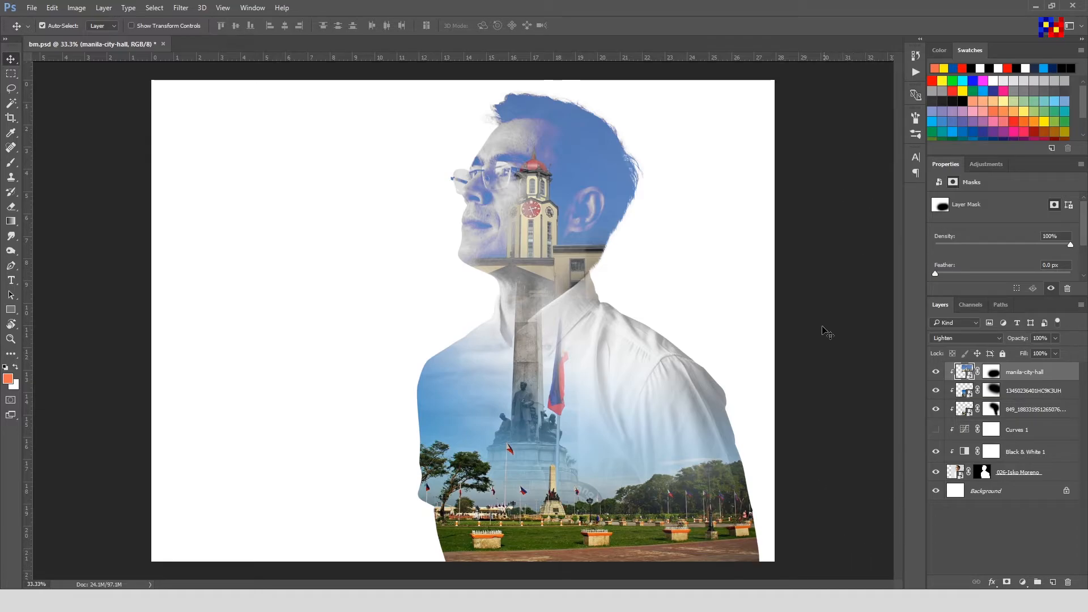
click(11, 280)
click(272, 377)
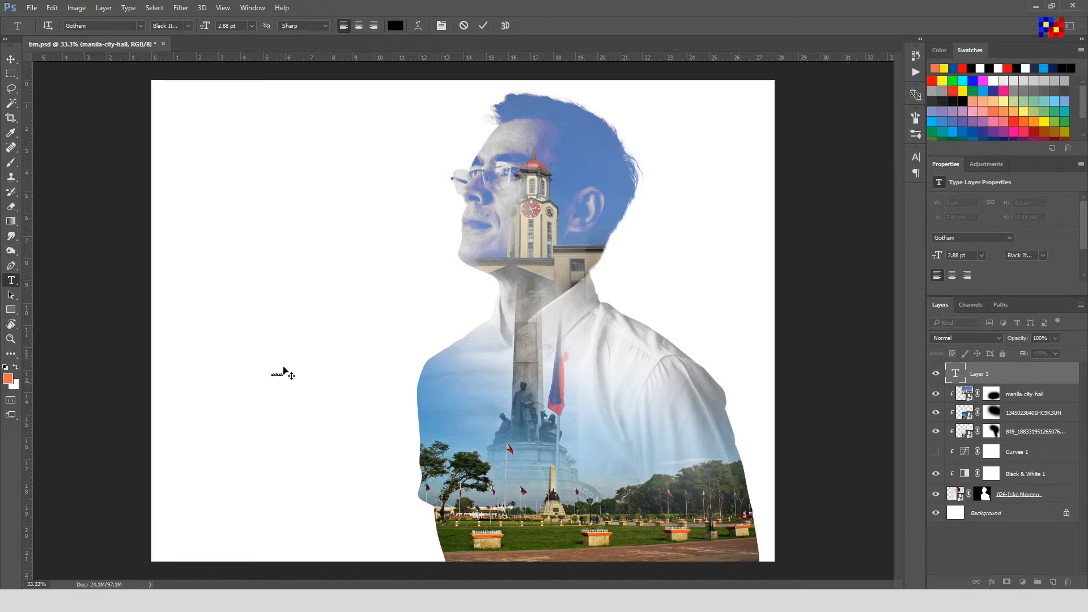
click(12, 58)
key(ctrl+t)
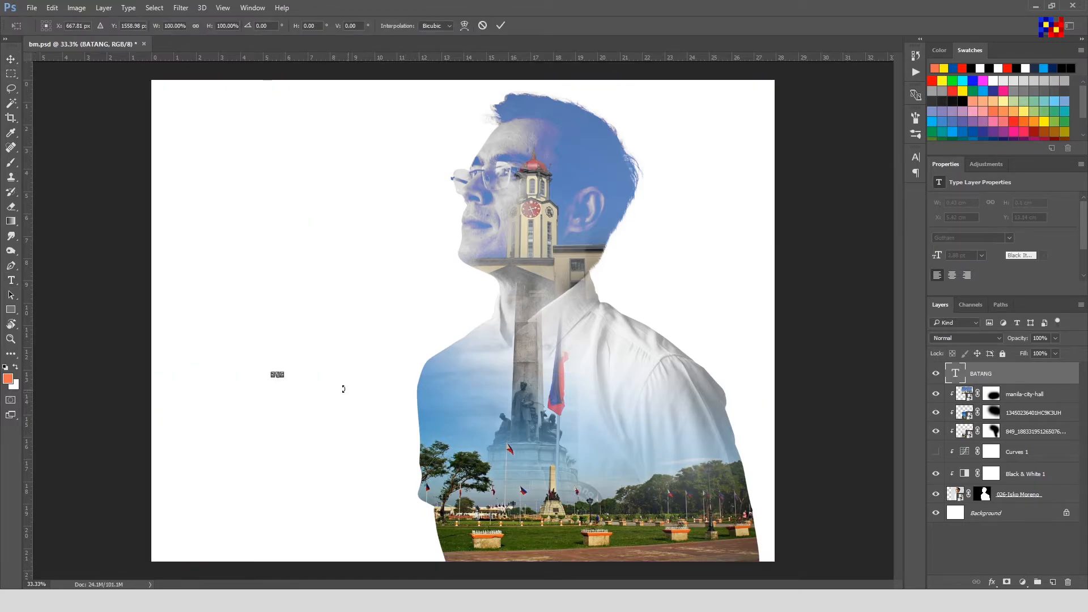
drag(289, 367, 370, 441)
key(Return)
Replace the text of the duplicated line beneath BATANG with "MAYNILA"
key(t)
click(217, 436)
drag(217, 437, 519, 433)
text(mA)
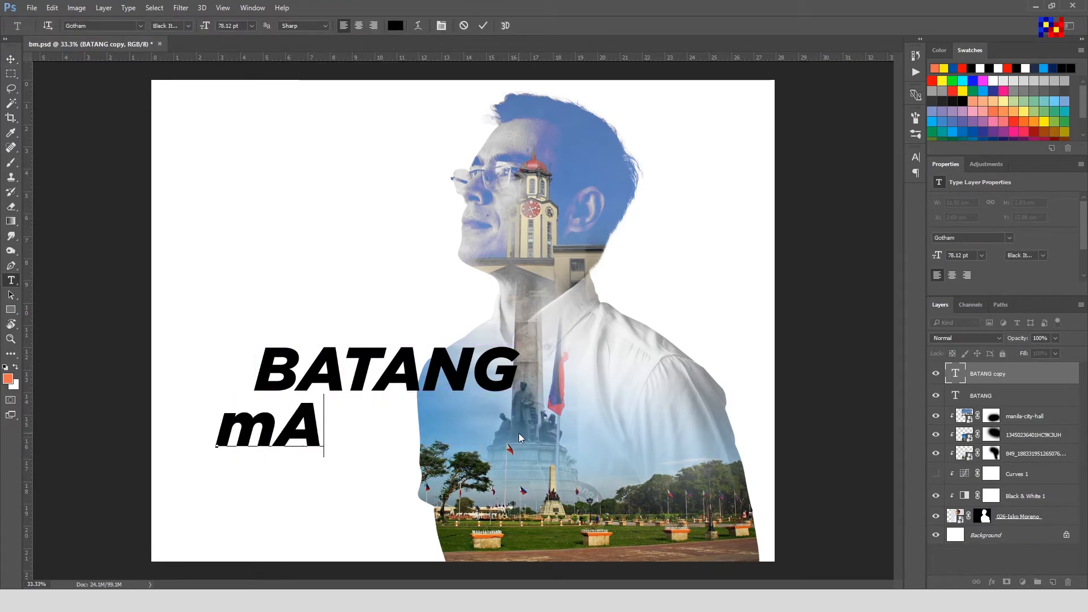
key(BackSpace)
key(BackSpace)
text(MA)
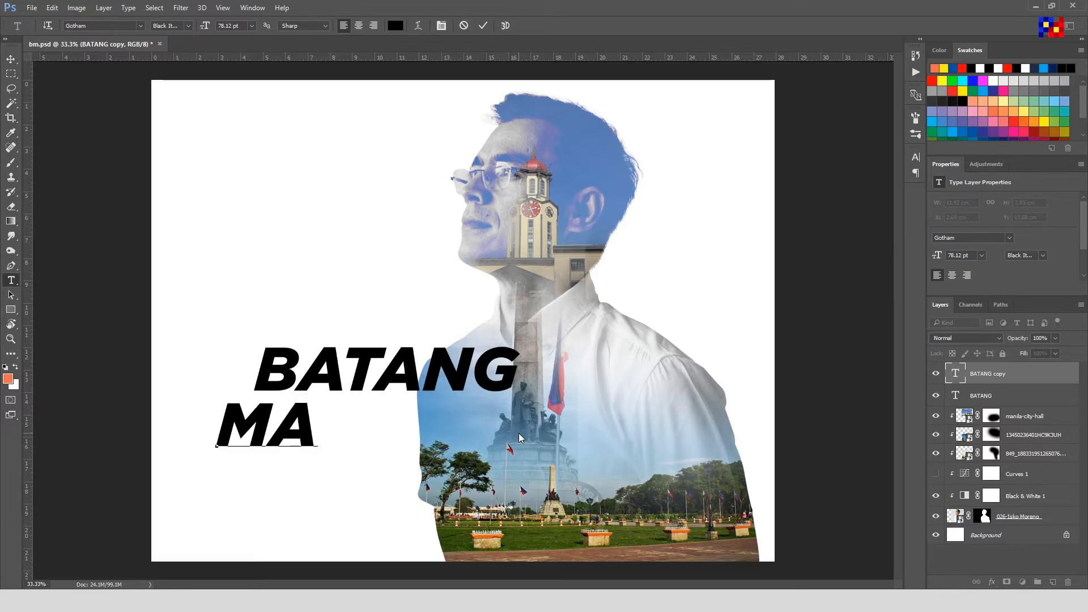
text(YNILA)
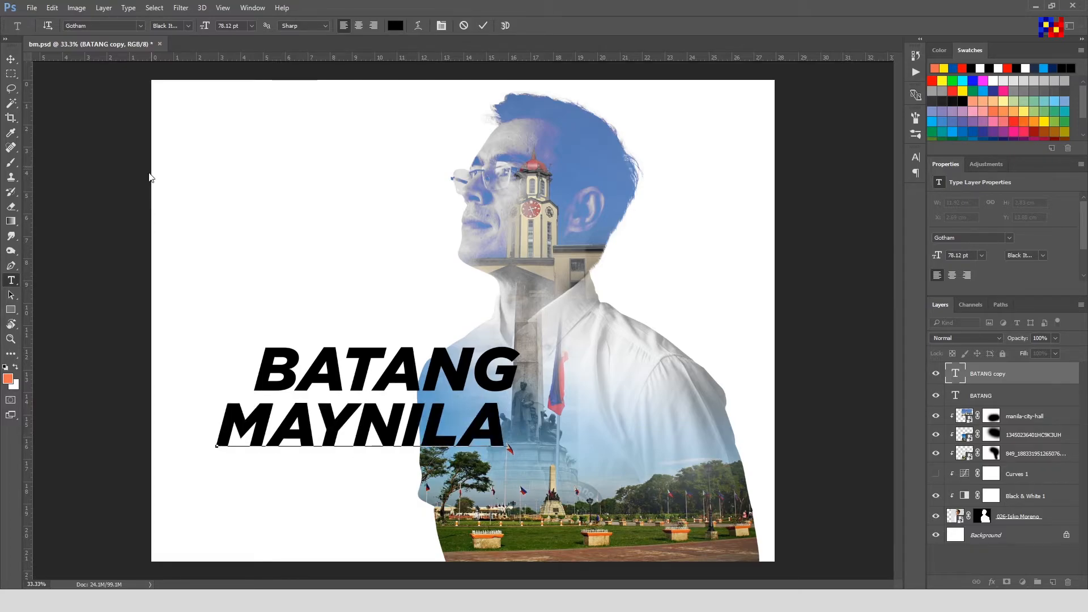
Arrange BATANG and MAYNILA as a tight, staggered two-line title over the man's arm, with BATANG at about X 4.74 cm, Y 11.54 cm
click(11, 58)
drag(496, 442, 470, 427)
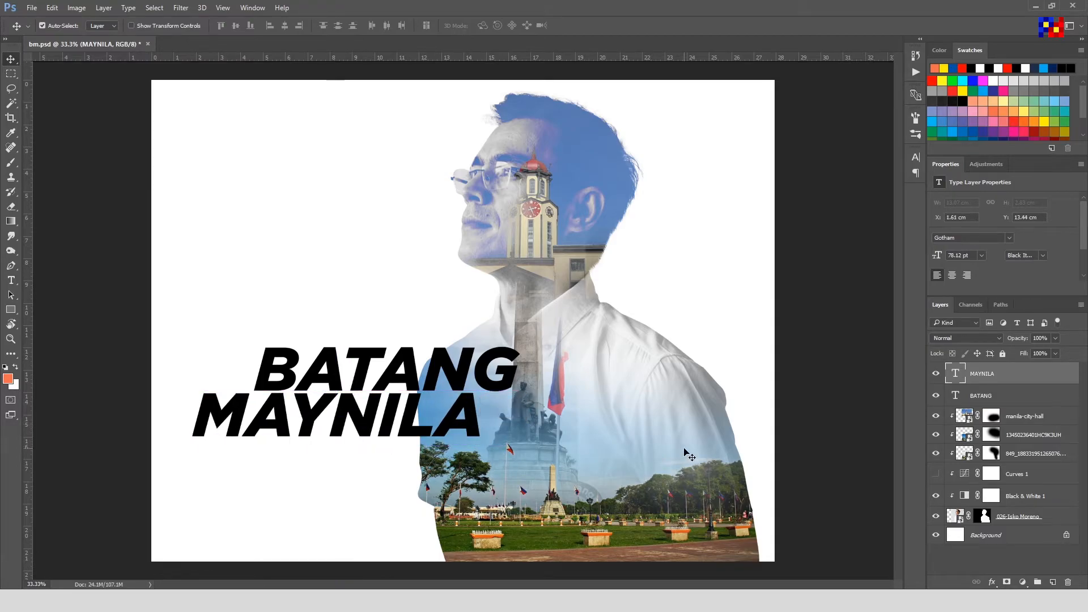
key(shift+Down)
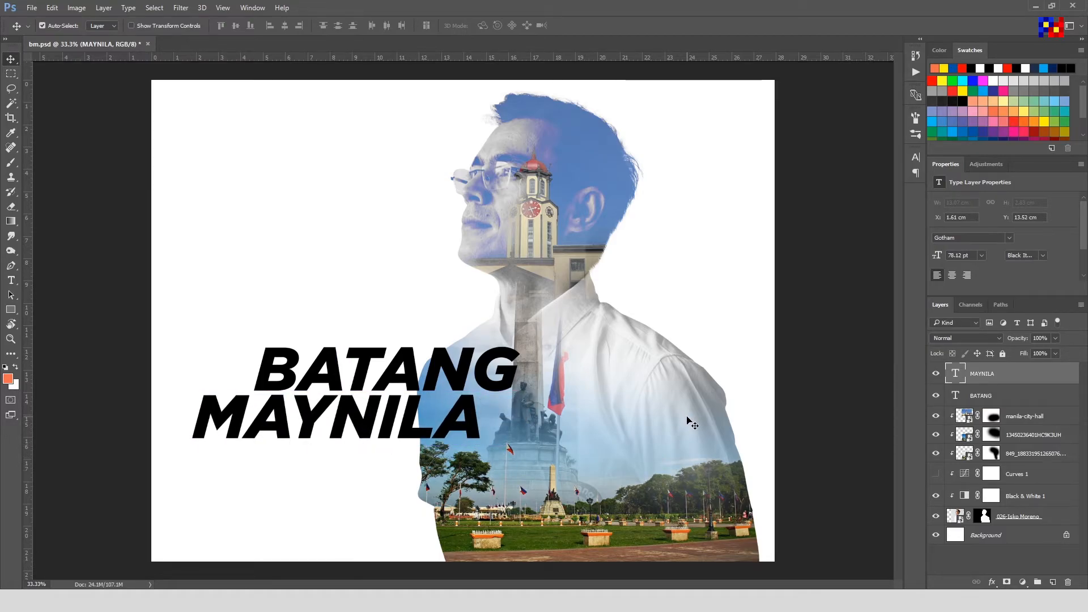
key(Down)
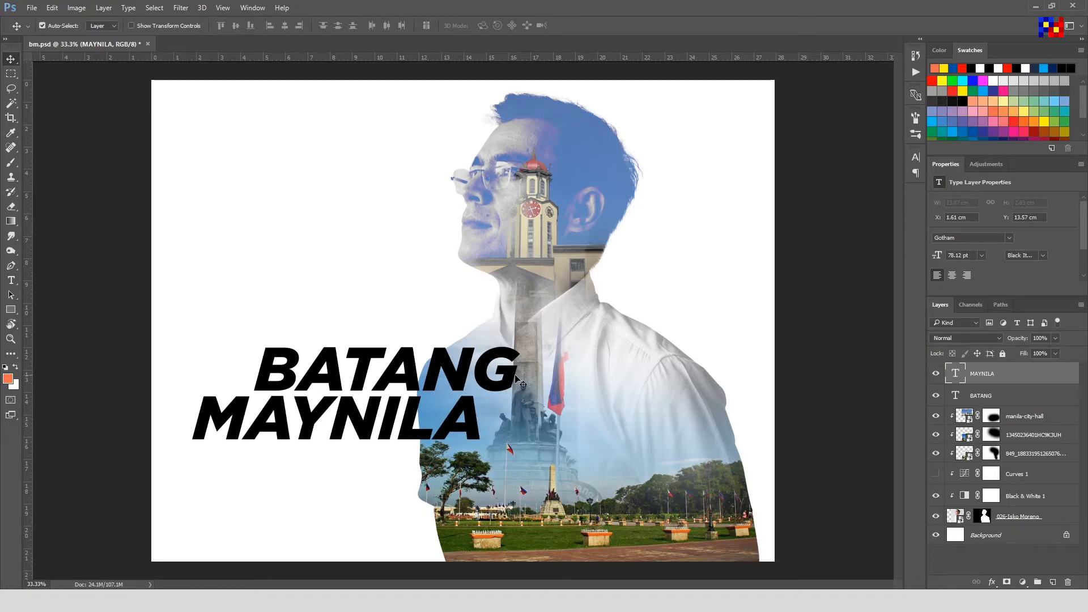
drag(514, 375, 528, 375)
drag(465, 416, 475, 422)
drag(475, 376, 469, 378)
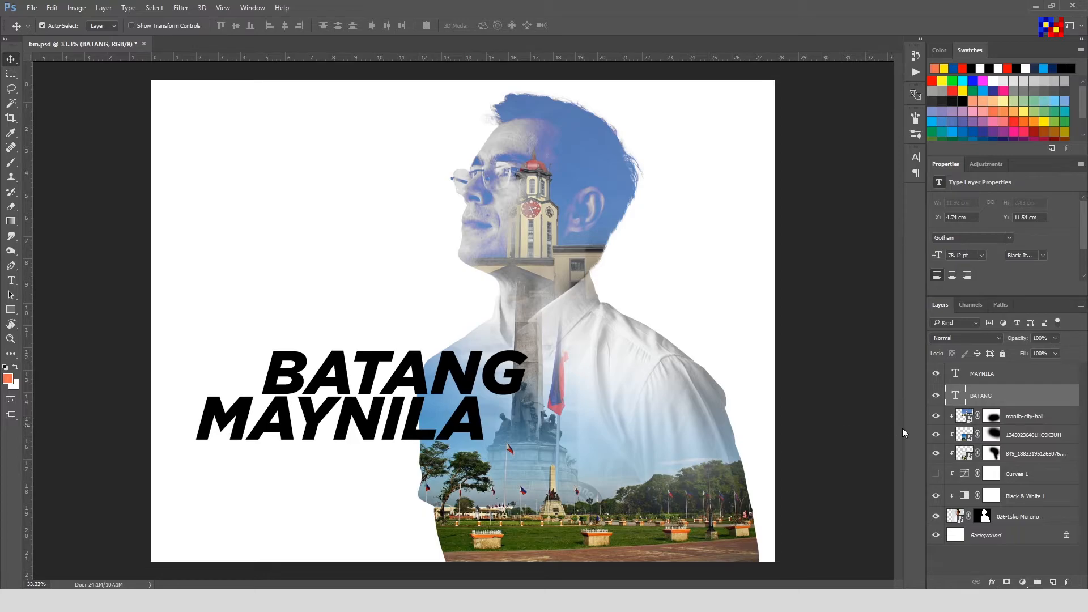
Clip the MAYNILA and BATANG text layers to the portrait, keeping them above the city hall photo layer
shift+click(1005, 377)
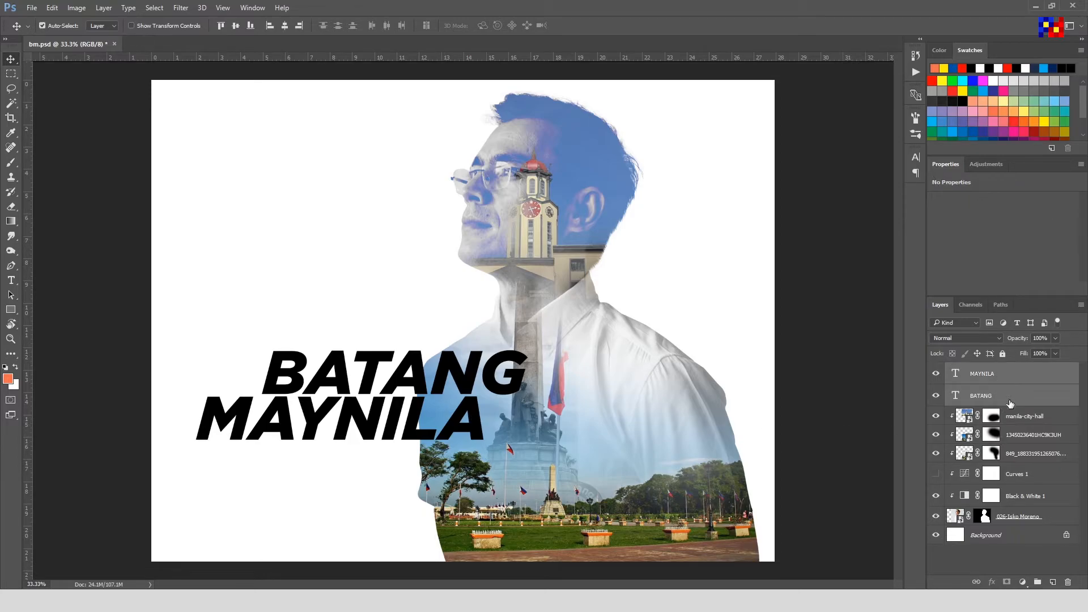
drag(1009, 404, 1019, 427)
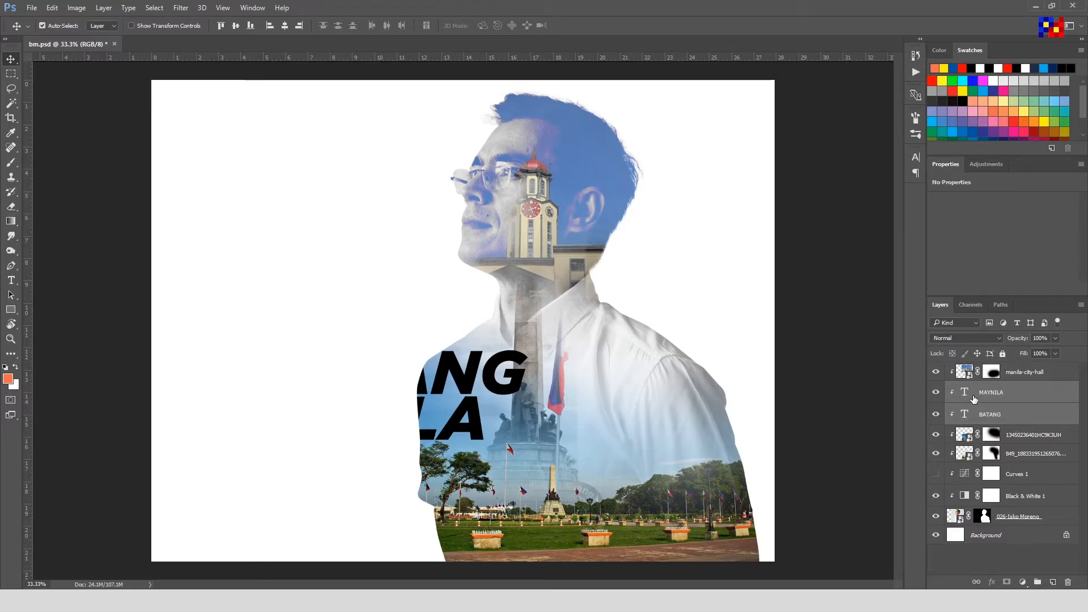
key(ctrl+z)
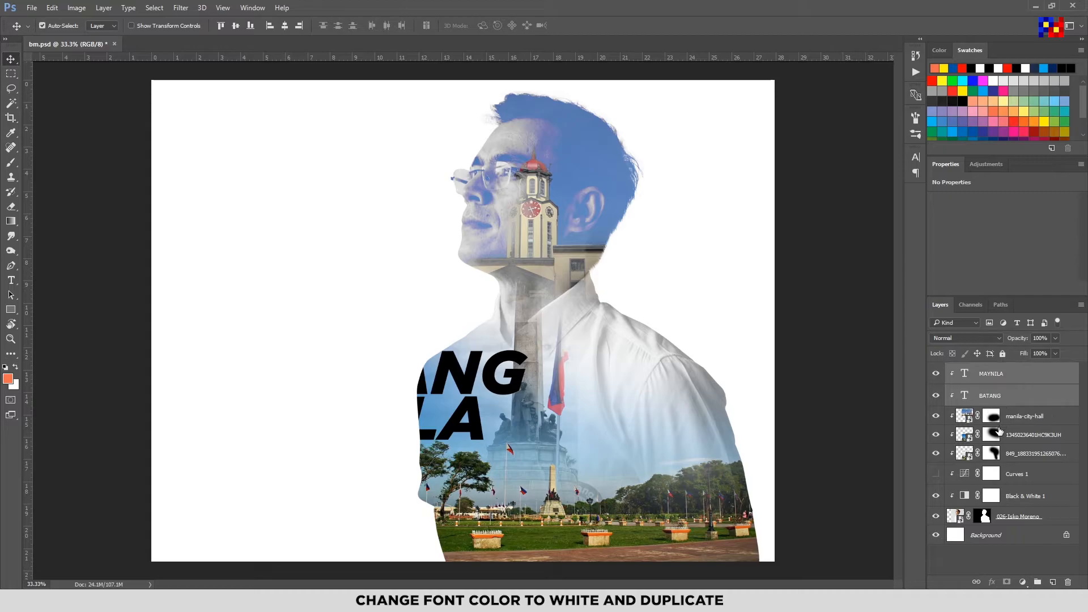
Change the color of both clipped title lines to white (ffffff)
key(t)
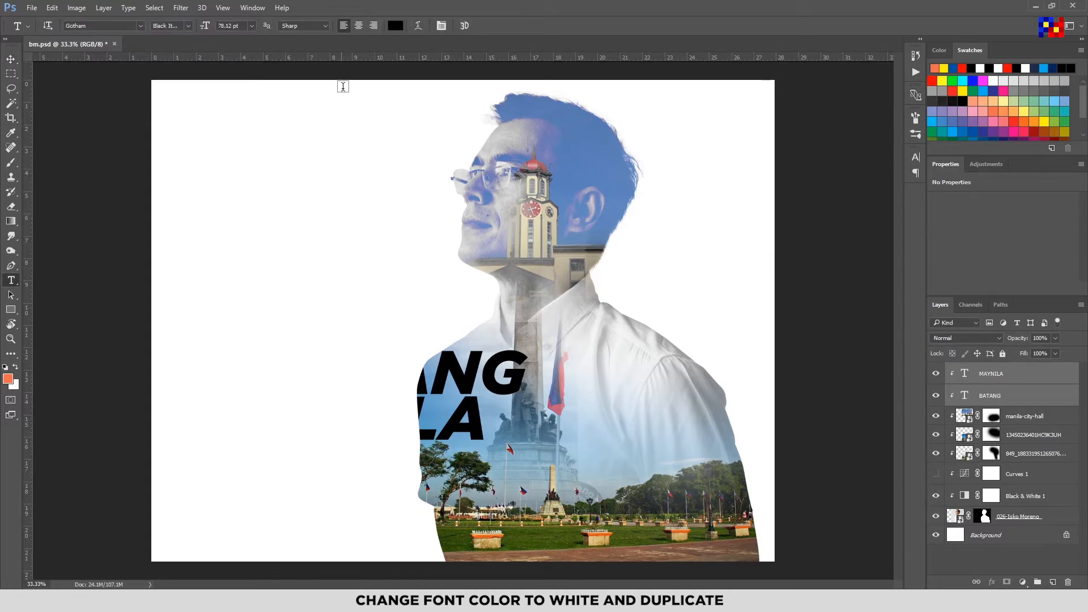
click(395, 25)
text(ffffff)
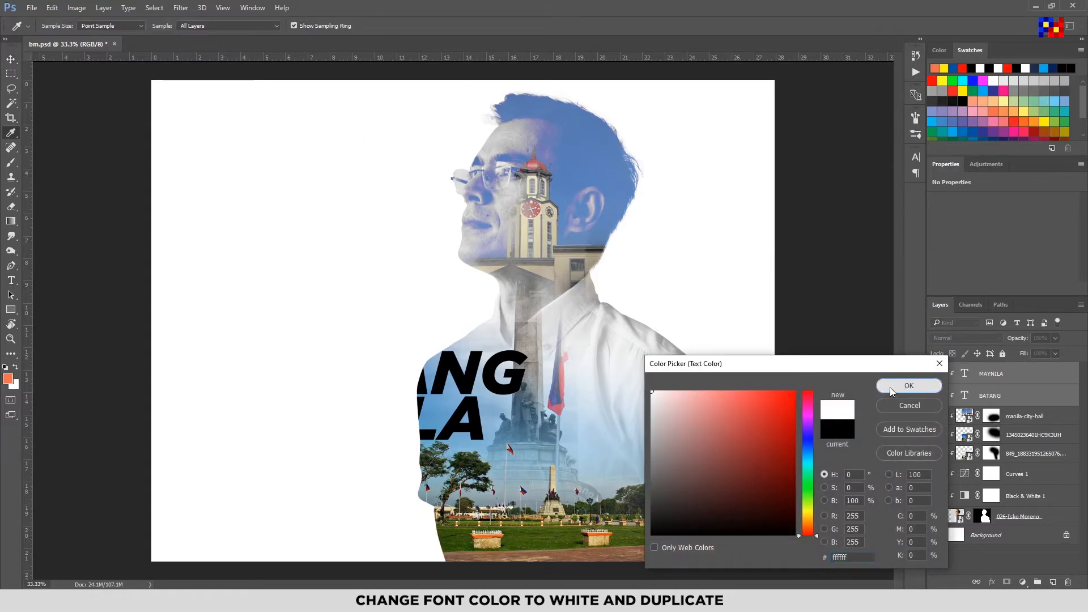
click(908, 385)
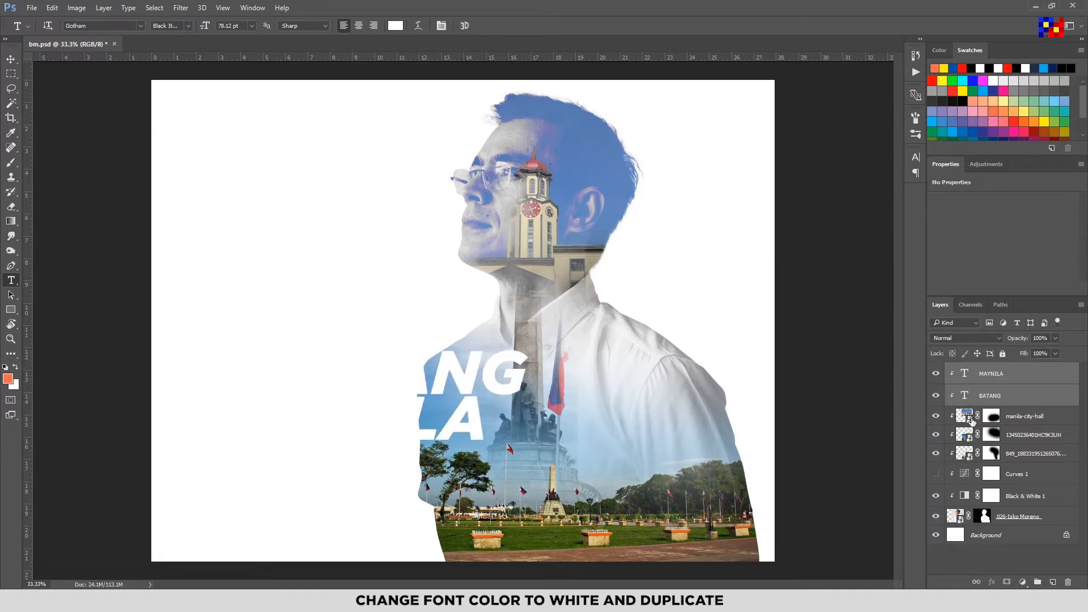
Duplicate the two white title layers and place the copies between the portrait layer and the Background
key(ctrl+j)
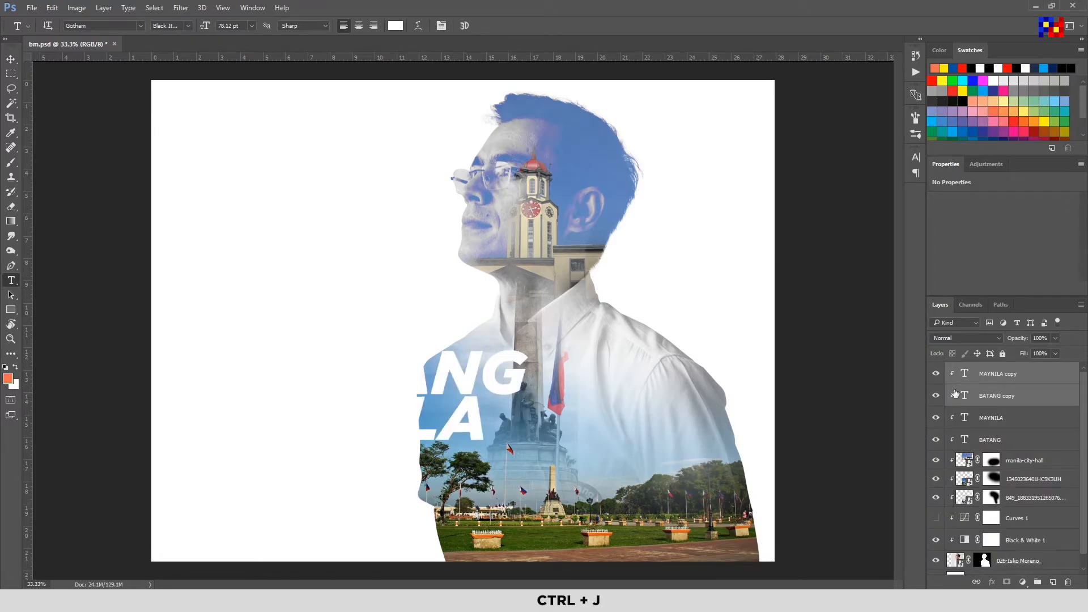
scroll(1083, 452, down, 1)
drag(1017, 387, 1020, 556)
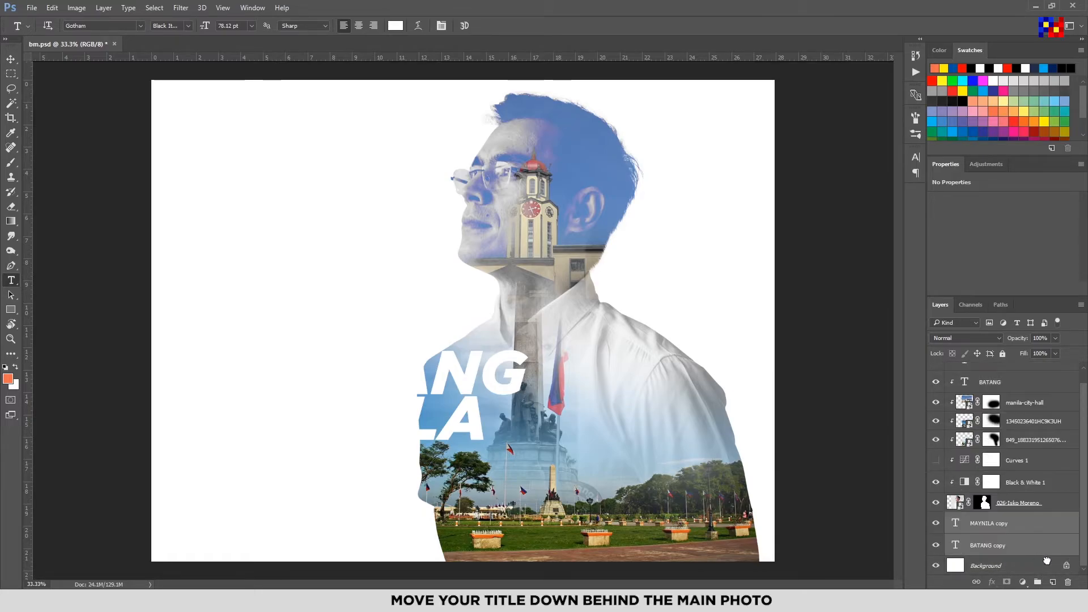
Change the color of the two duplicated title lines behind the portrait to black (000000)
click(396, 26)
drag(692, 438, 727, 480)
text(000000)
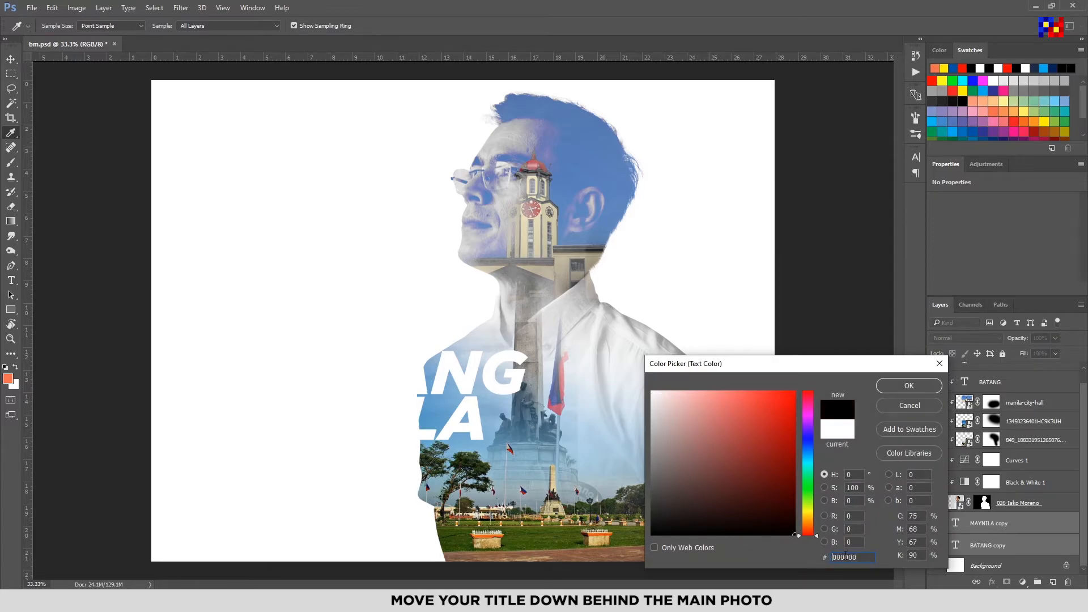
click(905, 390)
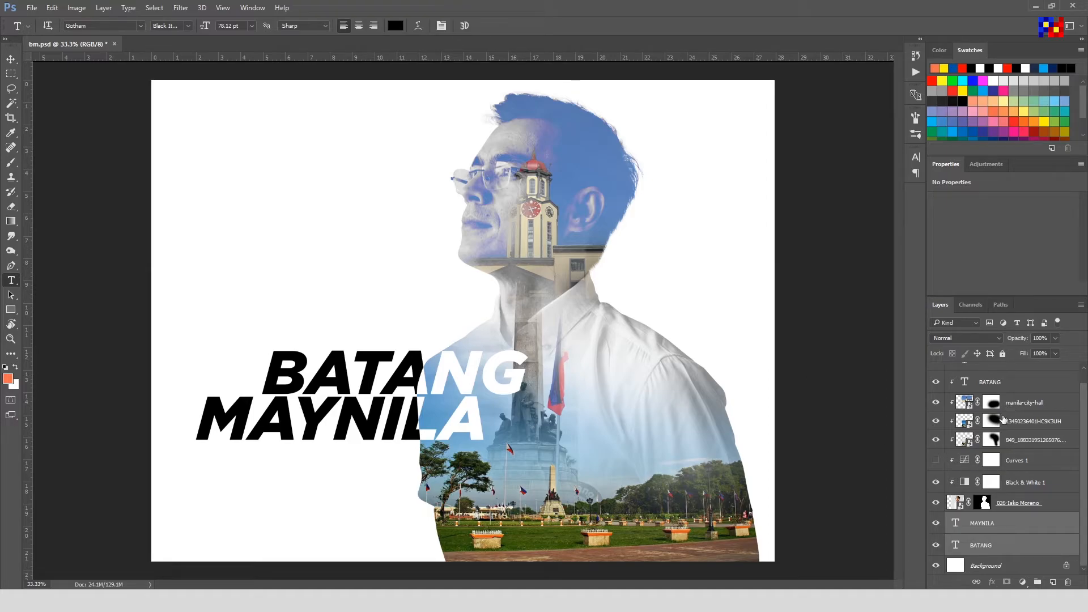
Enlarge all four BATANG and MAYNILA title layers together slightly and reposition the title across the man's shoulder
scroll(1002, 419, up, 1)
click(988, 400)
shift+click(984, 375)
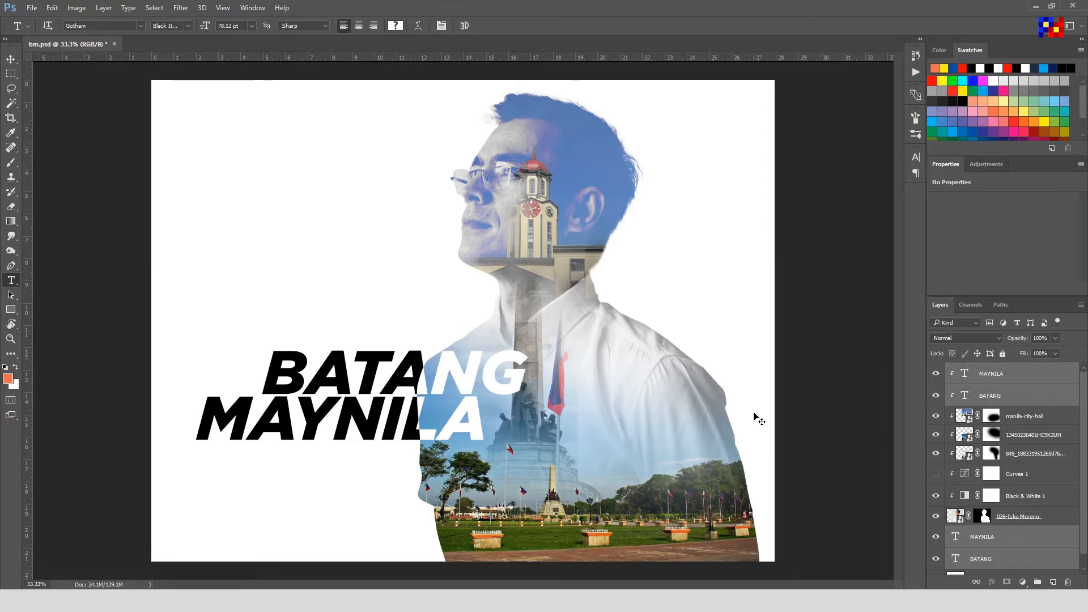
key(ctrl+t)
drag(527, 349, 569, 336)
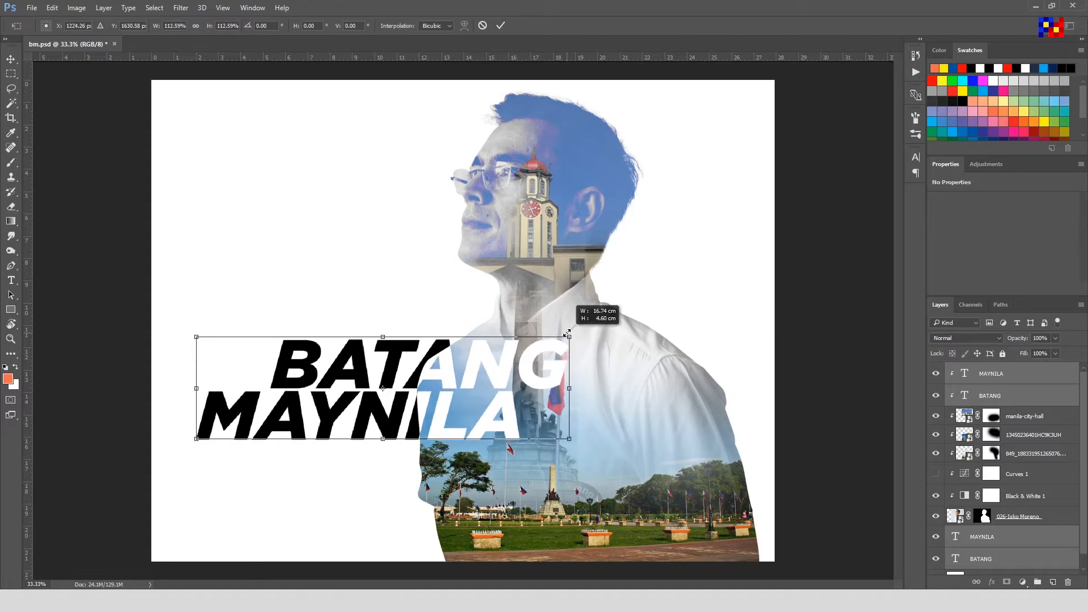
drag(552, 380, 556, 376)
drag(574, 434, 522, 410)
key(Return)
key(v)
click(788, 405)
key(ctrl+minus)
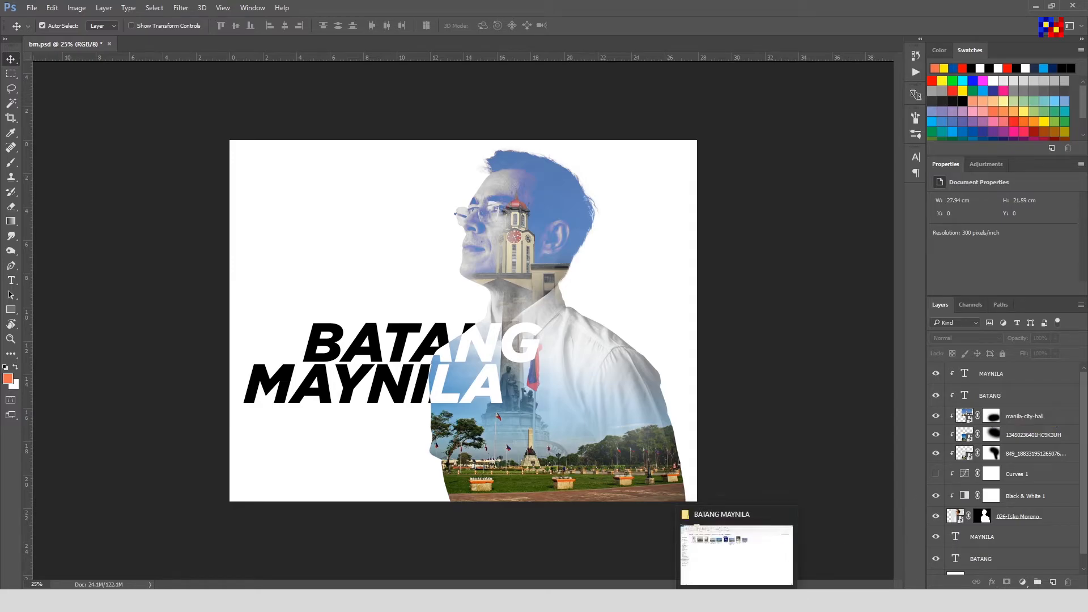
Place the 816-7122 church photo from the BATANG MAYNILA folder over the title and set its blend mode to Screen
click(736, 558)
click(674, 440)
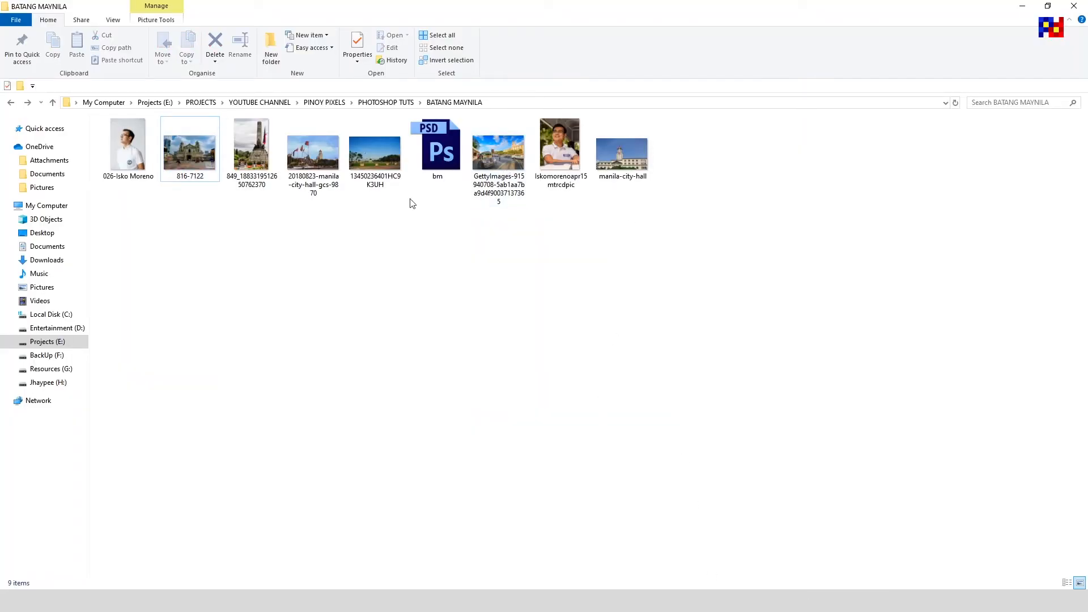
drag(190, 150, 320, 601)
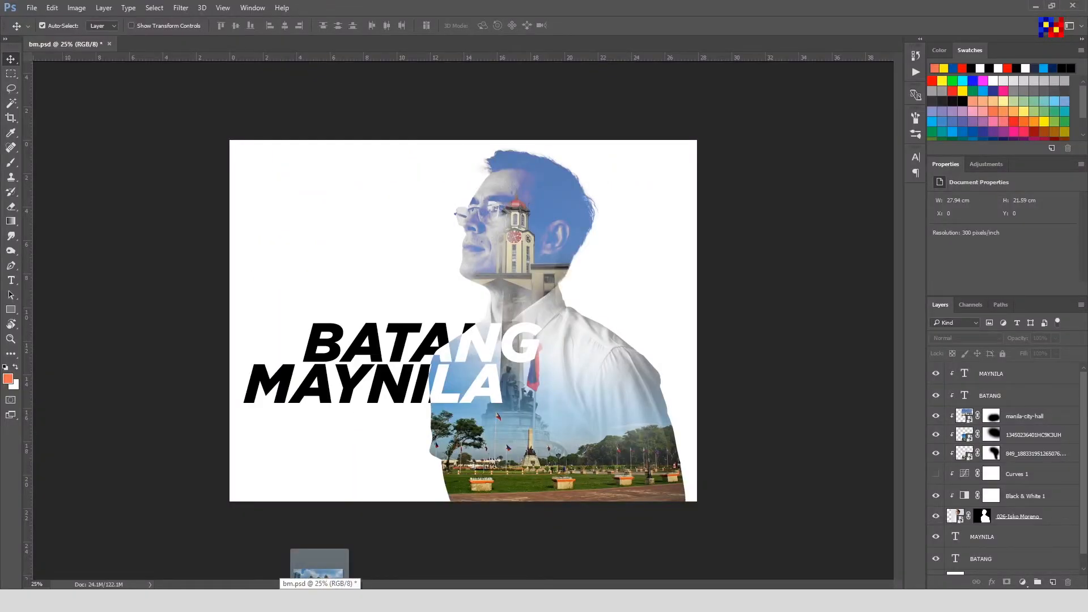
drag(320, 600, 350, 241)
drag(488, 344, 442, 423)
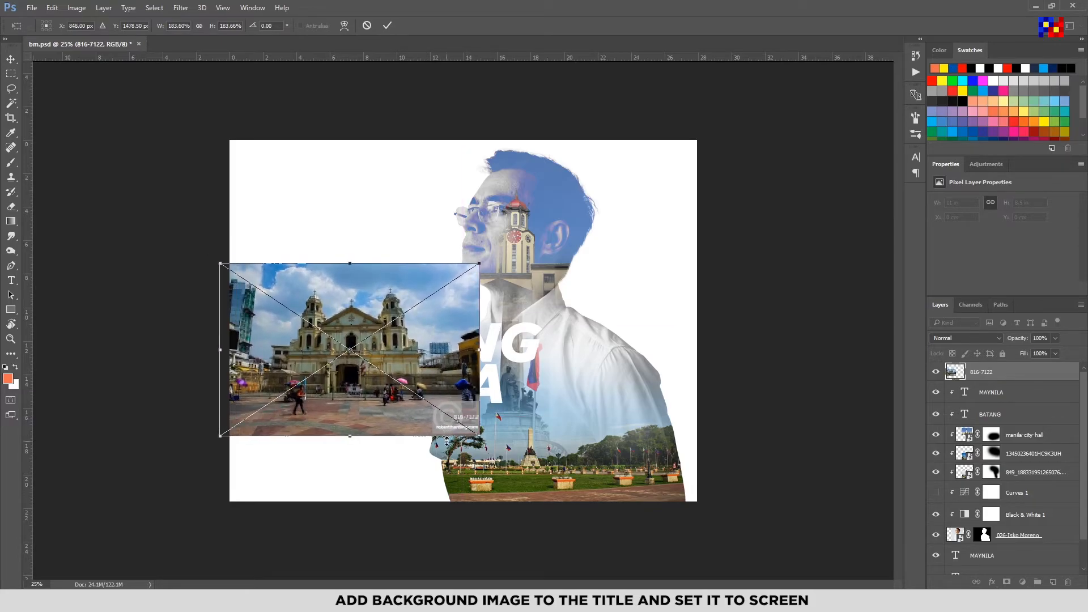
key(Return)
click(973, 338)
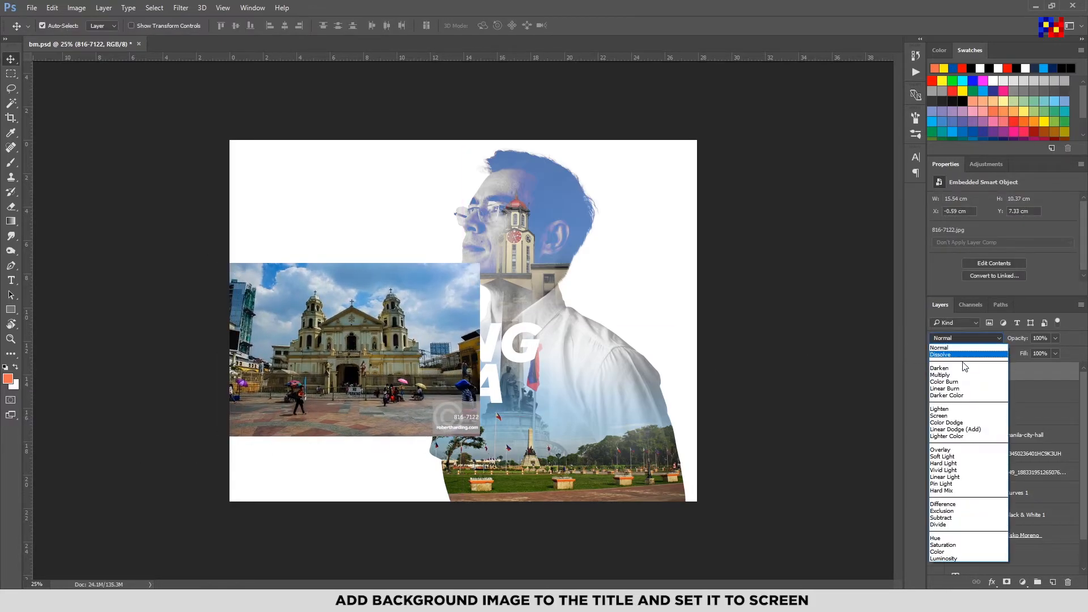
click(942, 420)
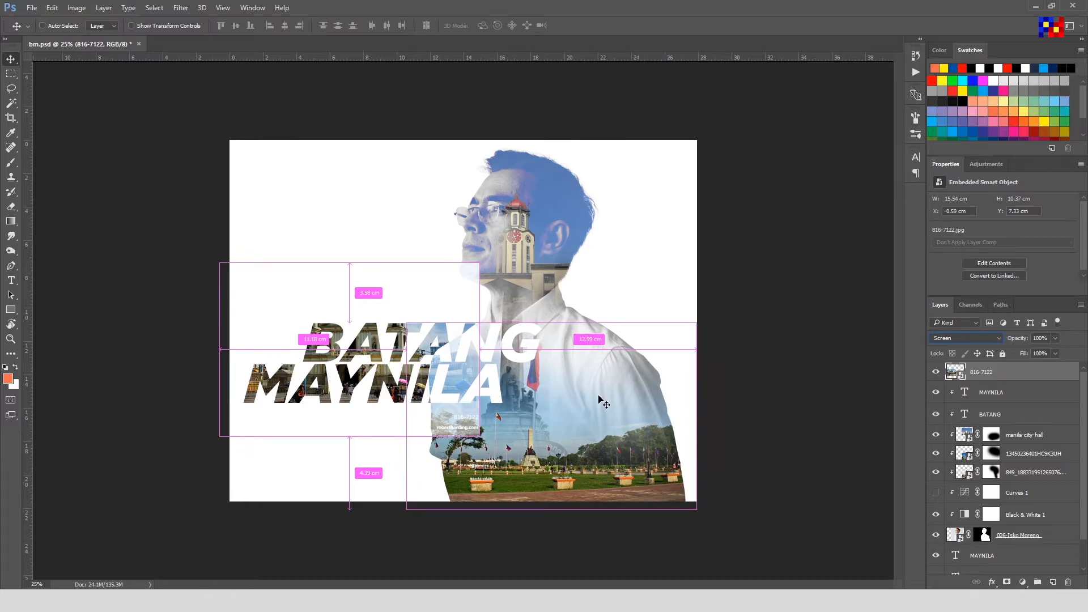
Scale the church photo to about 177.5% and move it down so the church towers fill the black title letters
key(ctrl+t)
drag(221, 258, 242, 277)
drag(486, 444, 498, 453)
drag(449, 407, 442, 429)
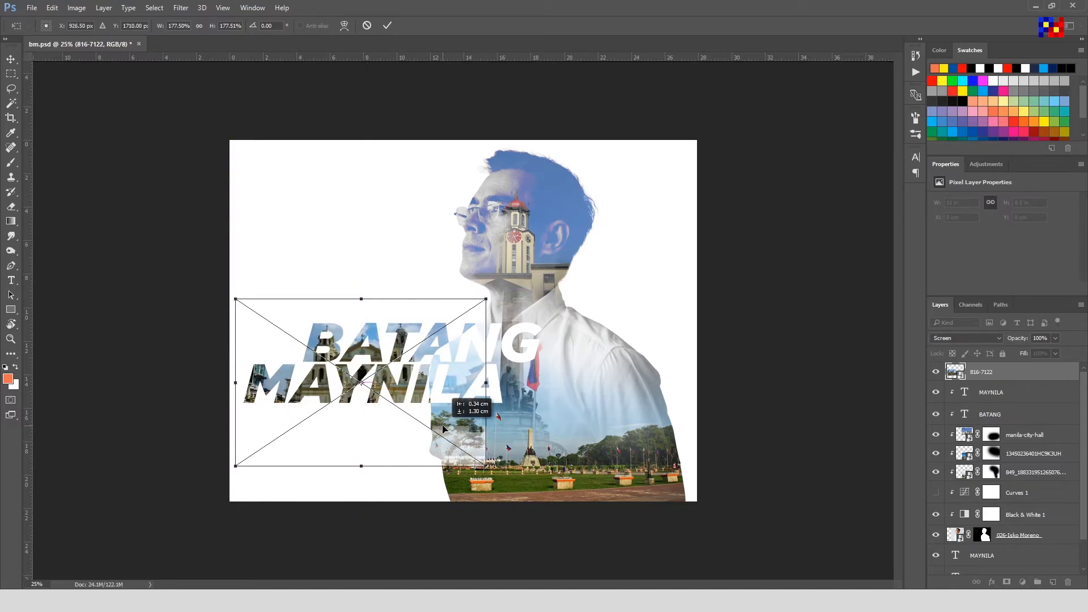
key(Return)
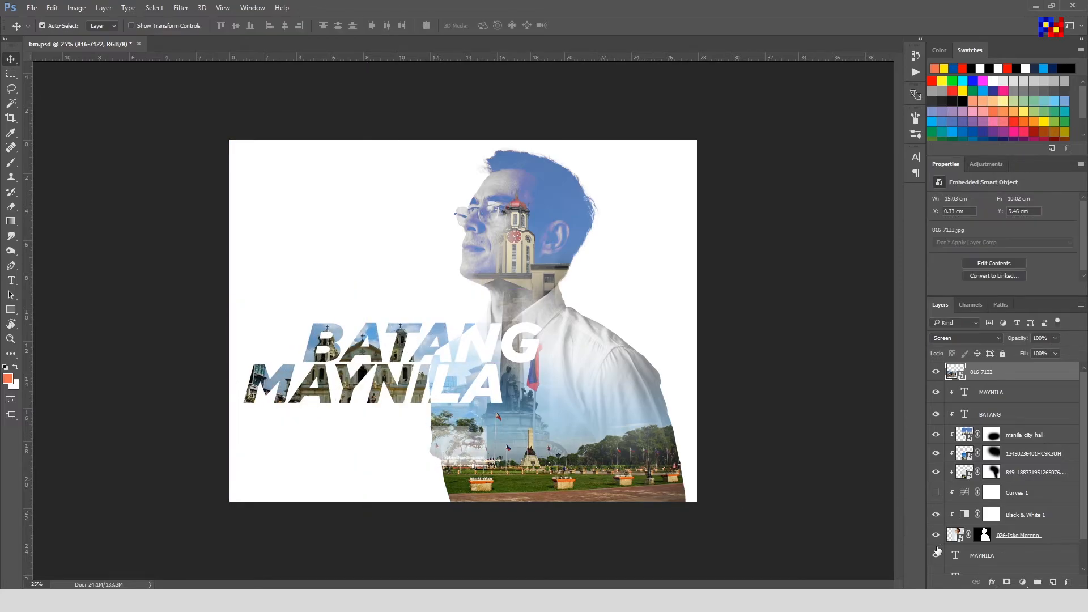
Add a layer mask to the 816-7122 photo and paint black over the man's body to hide the church there
click(1004, 583)
key(b)
key(d)
mouse_move(500, 456)
mouse_down()
mouse_move(433, 462)
mouse_move(478, 445)
mouse_move(431, 446)
mouse_move(487, 442)
mouse_move(503, 359)
mouse_move(464, 398)
mouse_move(515, 358)
mouse_up()
key(ctrl+z)
mouse_move(477, 429)
mouse_down()
mouse_move(526, 358)
mouse_move(527, 375)
mouse_move(432, 490)
mouse_move(448, 456)
mouse_move(433, 492)
mouse_move(436, 482)
mouse_up()
mouse_move(707, 338)
mouse_down()
mouse_move(647, 383)
mouse_move(554, 307)
mouse_move(523, 246)
mouse_move(509, 260)
mouse_move(486, 249)
mouse_move(658, 355)
mouse_up()
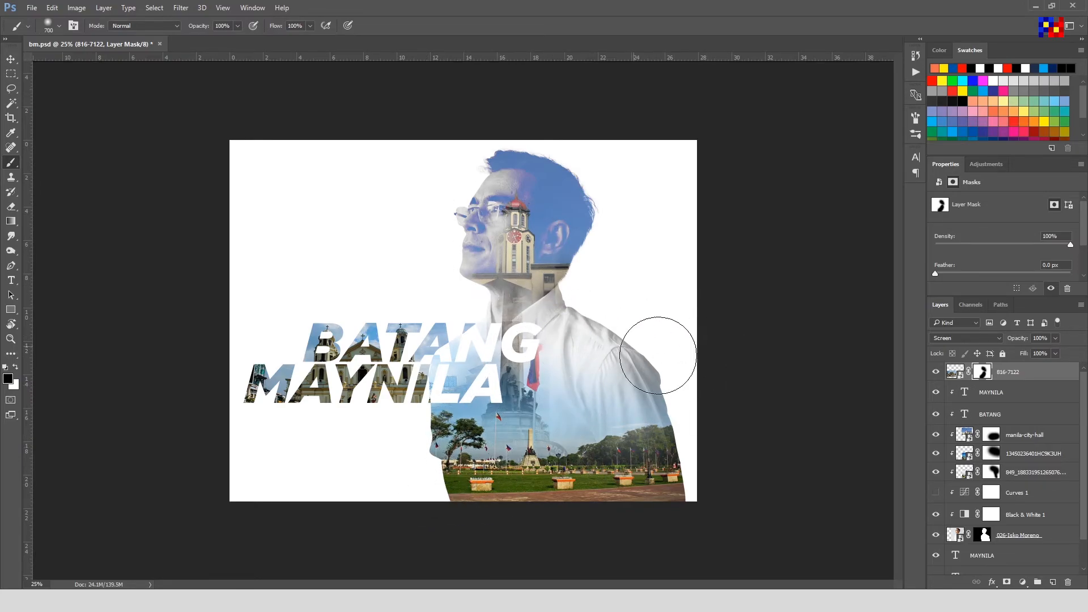
Paint black at 30% brush opacity on the manila-city-hall layer mask to fade the photo over the man's face
click(936, 435)
click(936, 435)
click(992, 437)
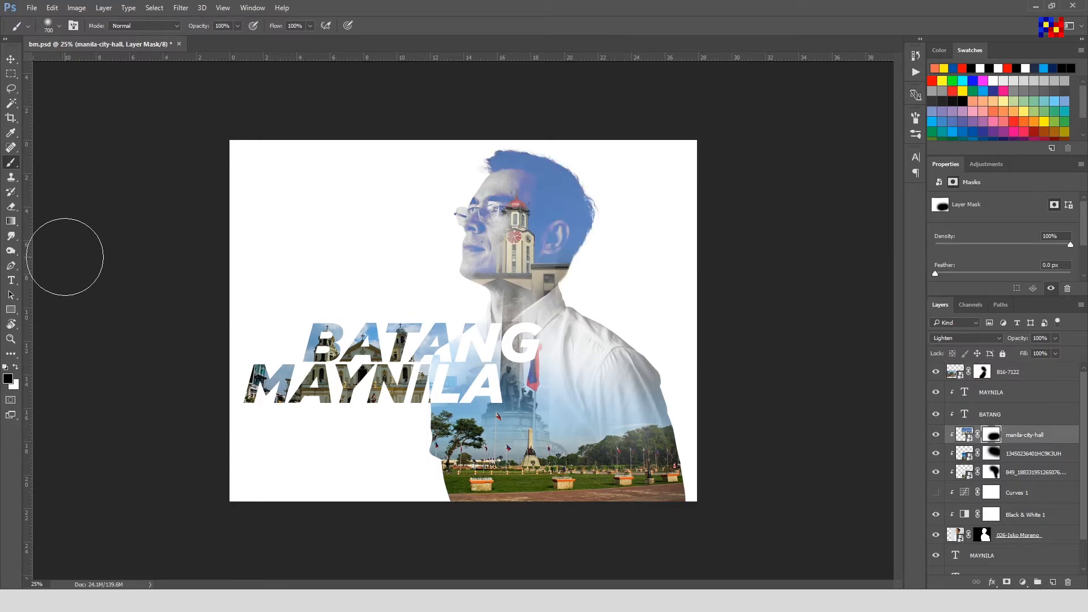
click(237, 26)
drag(240, 39, 202, 40)
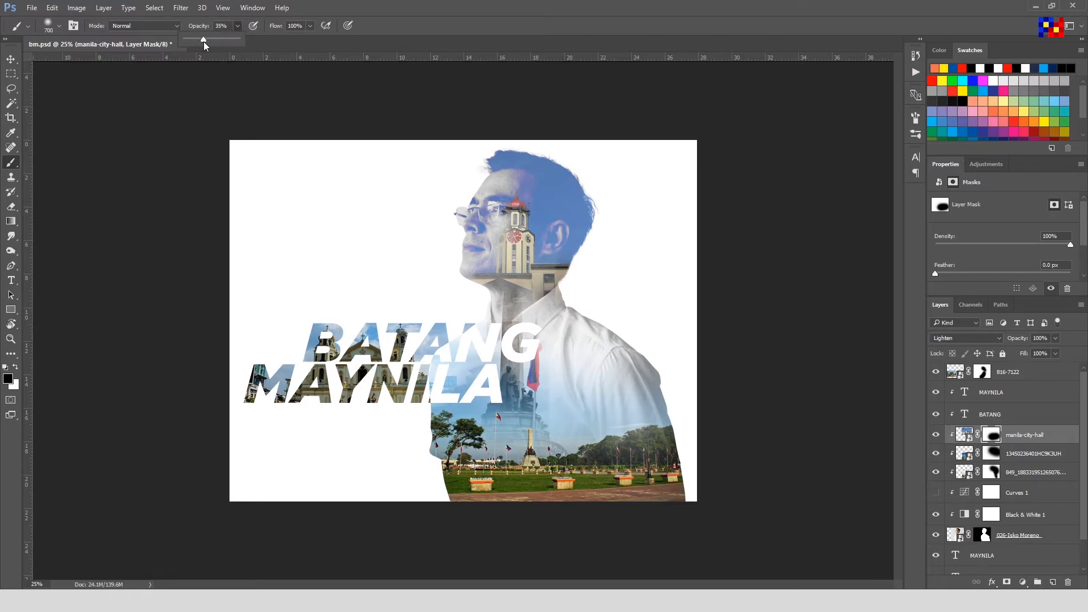
drag(516, 138, 417, 289)
drag(503, 197, 401, 288)
mouse_move(513, 245)
mouse_down()
mouse_move(527, 203)
mouse_move(431, 305)
mouse_move(531, 290)
mouse_move(482, 257)
mouse_up()
key(ctrl+z)
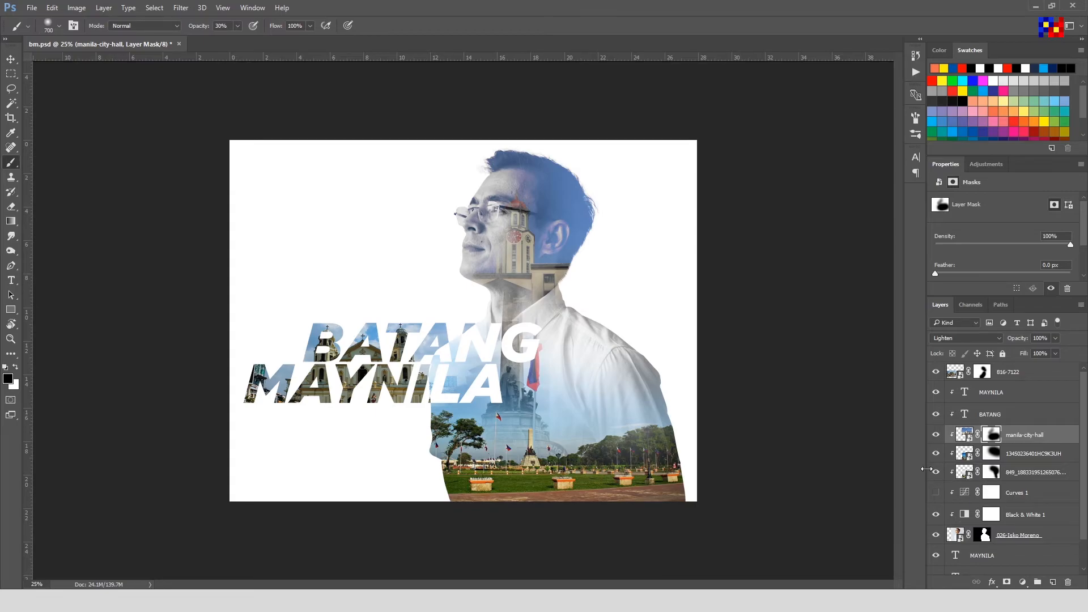
key(f)
key(f)
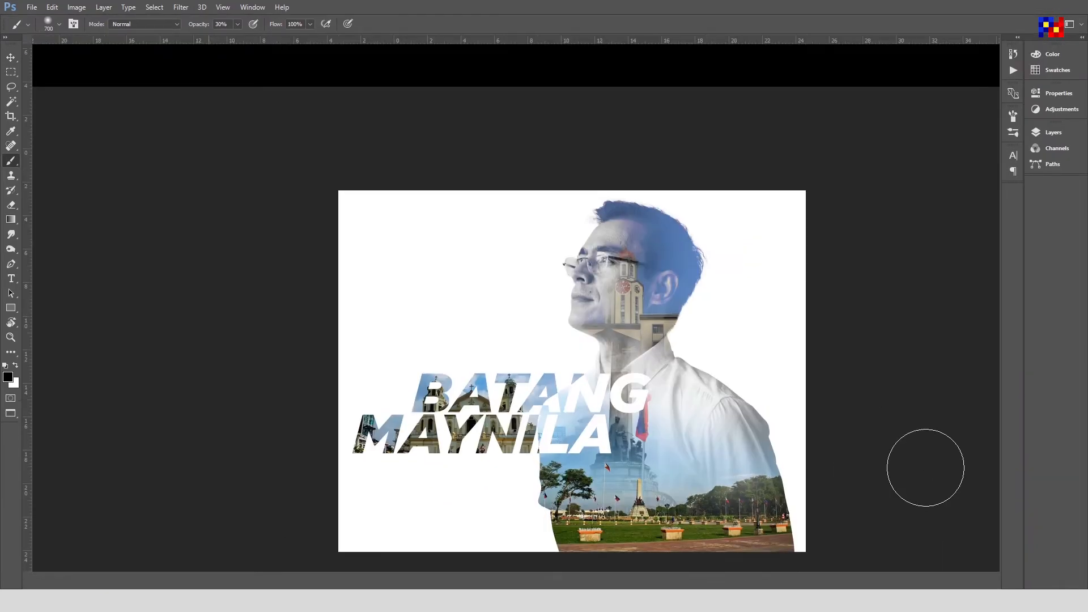
key(f)
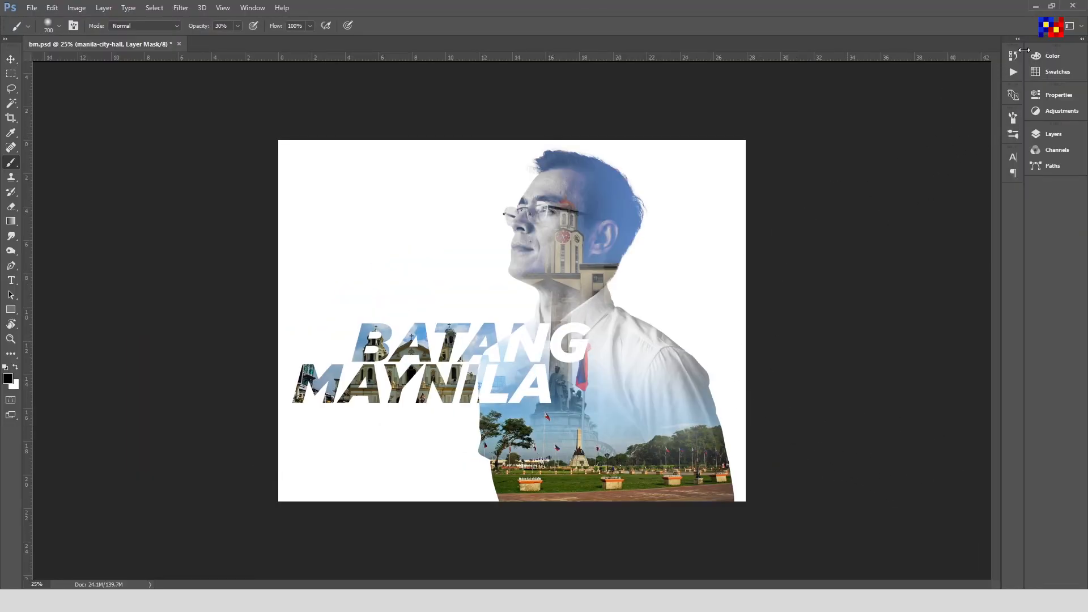
click(1016, 44)
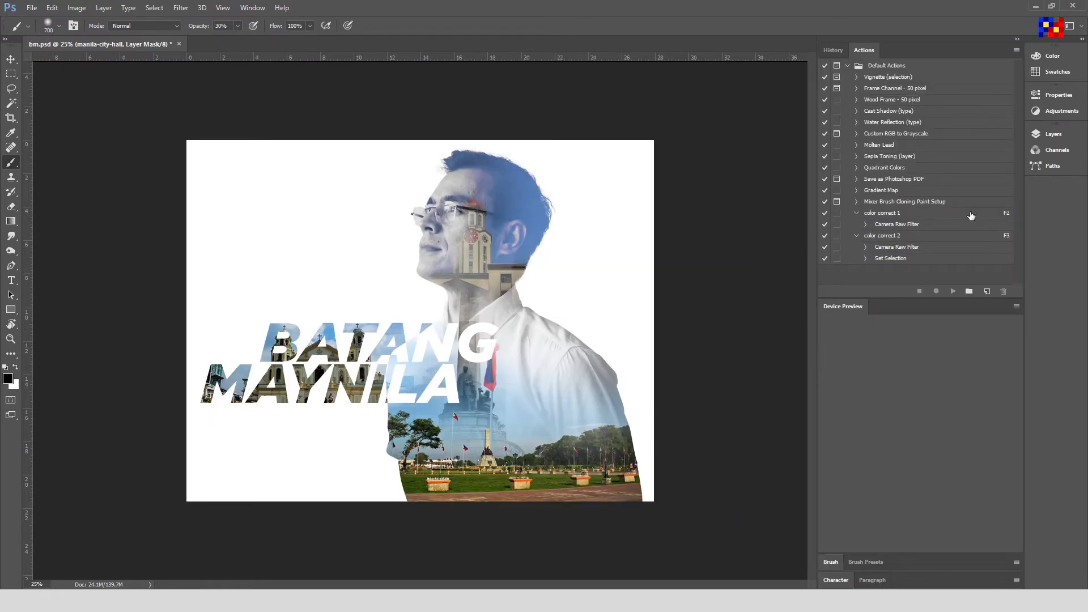
click(1016, 43)
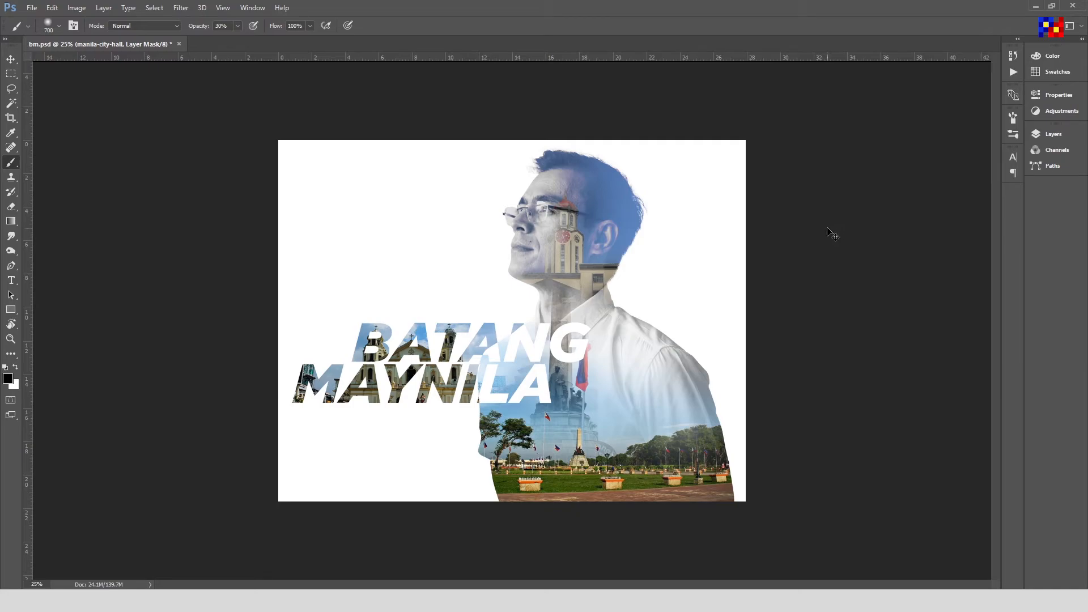
Save the document and extend the layer list so every layer down to the Background is displayed
key(ctrl+s)
click(1047, 135)
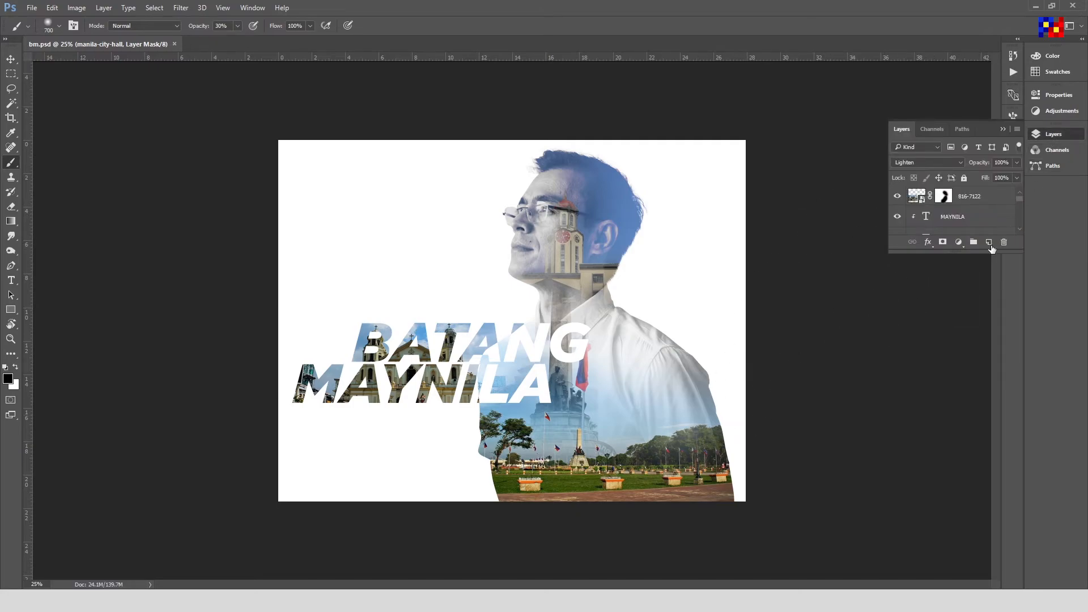
drag(972, 253, 962, 460)
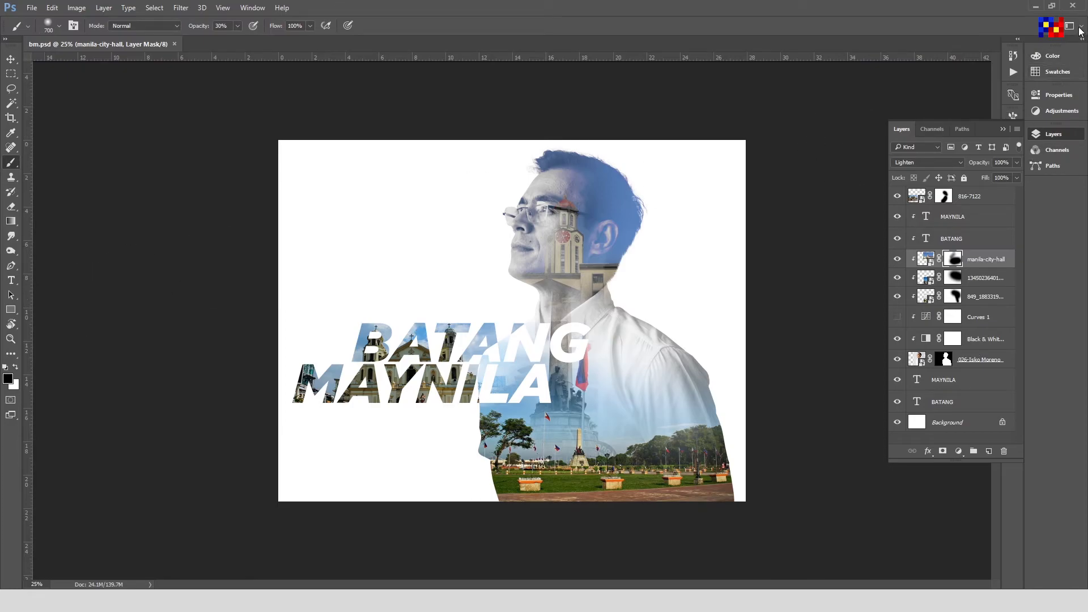
click(897, 296)
click(897, 297)
click(953, 297)
key(bracketleft)
key(bracketleft)
key(bracketleft)
drag(604, 352, 618, 434)
key(bracketleft)
drag(238, 26, 274, 39)
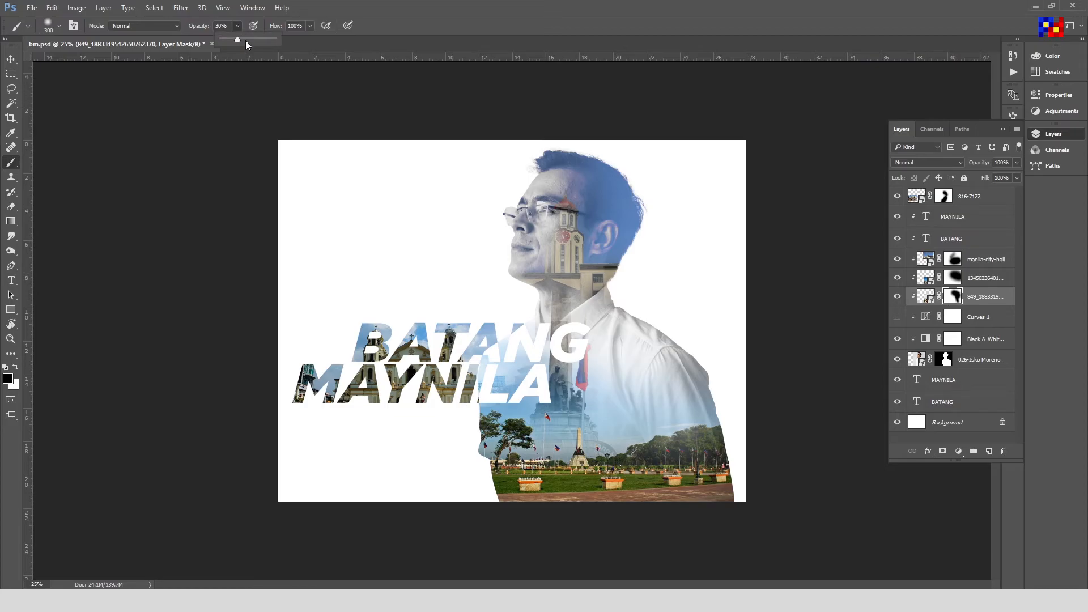
key(bracketleft)
key(bracketleft)
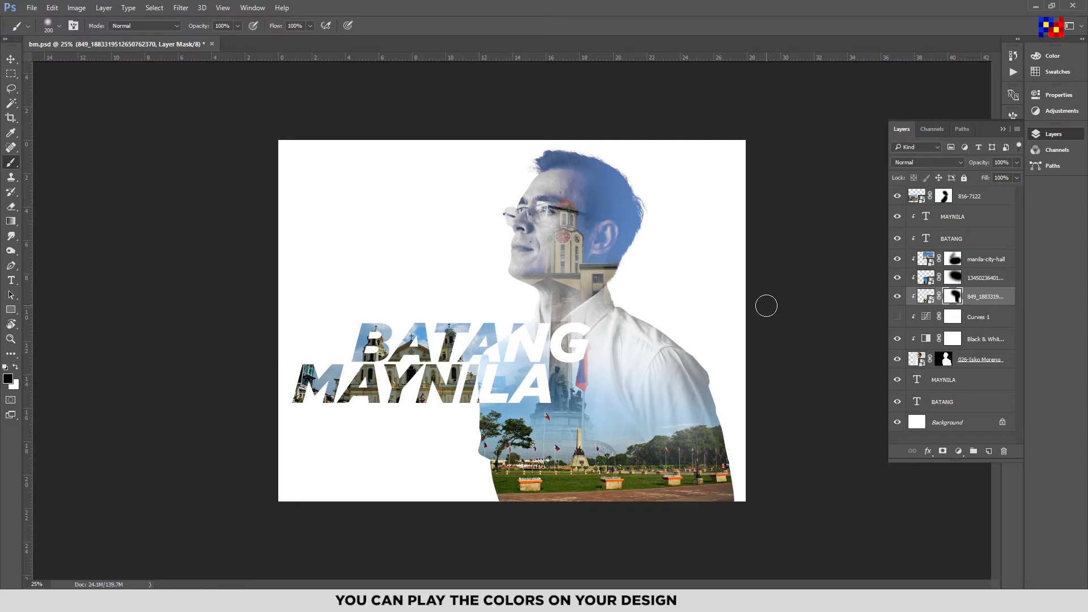
click(989, 200)
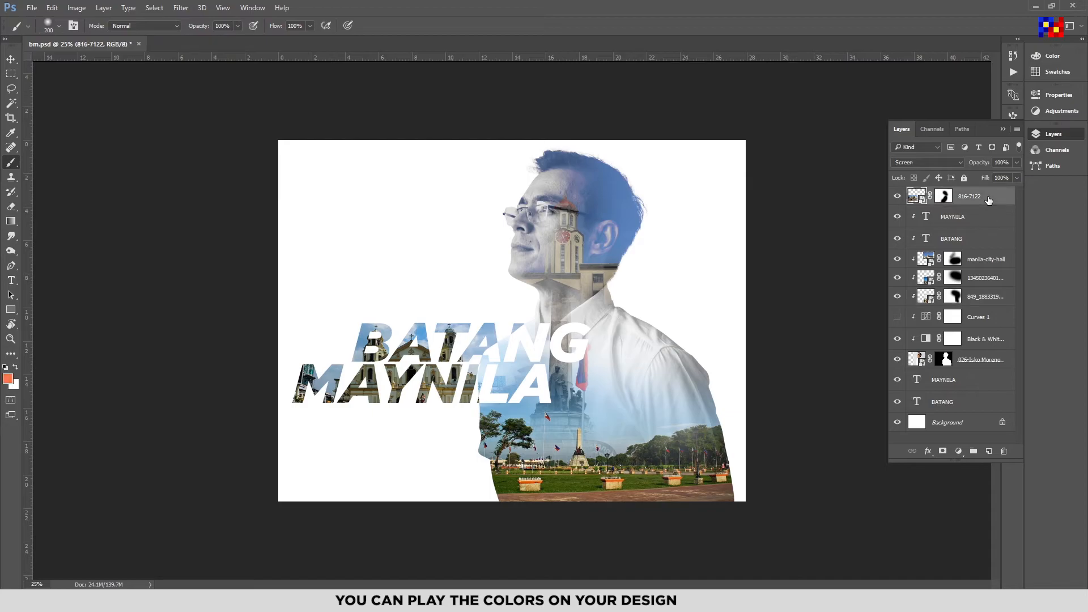
click(986, 452)
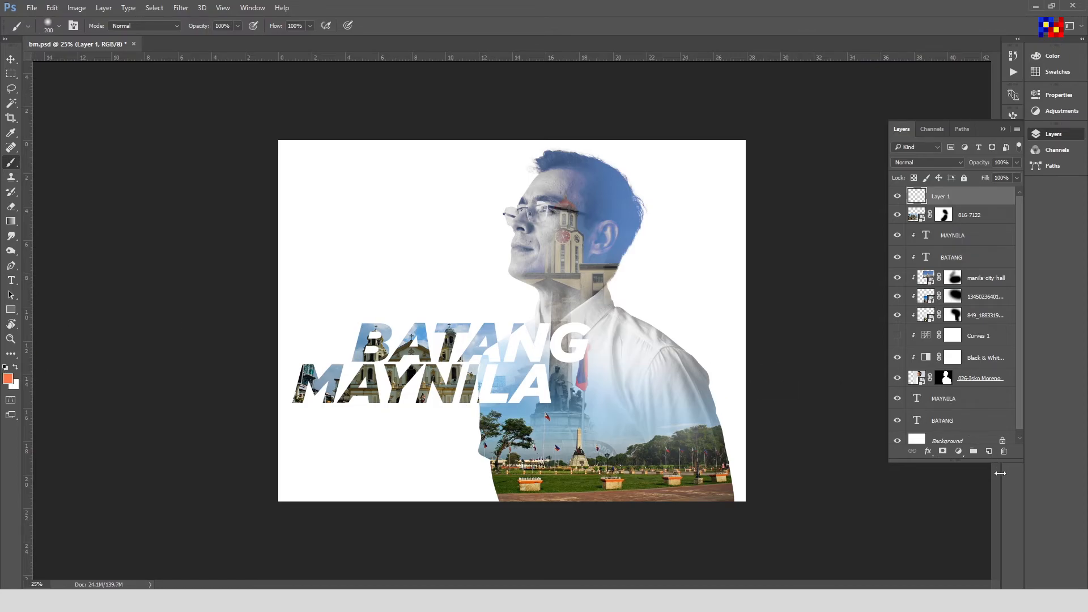
key(ctrl+z)
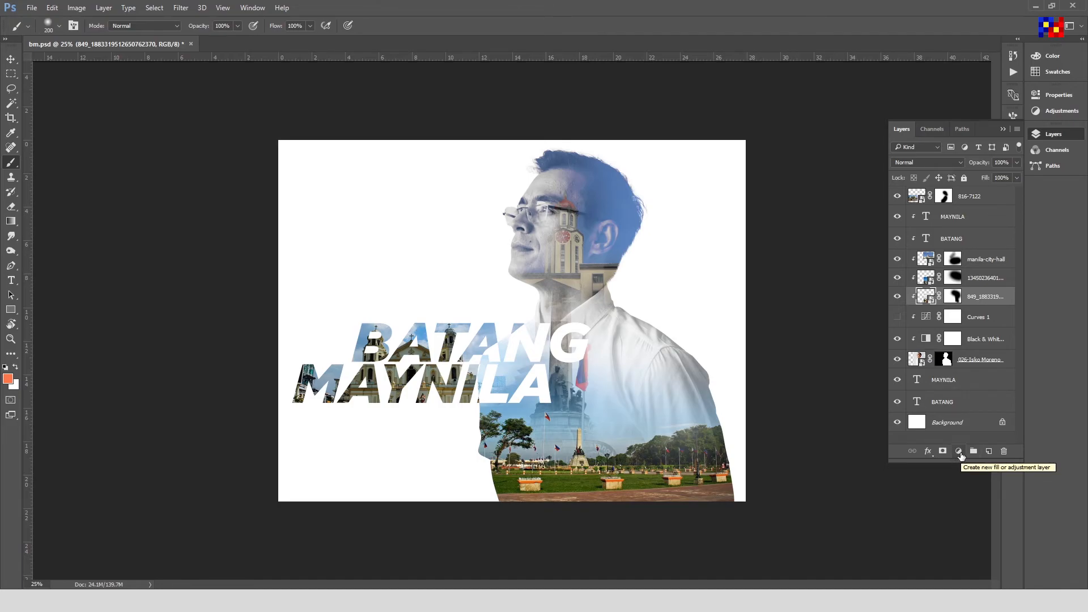
Add a Gradient fill layer above the 816-7122 photo using the Foreground to Background preset
click(959, 451)
key(alt+period)
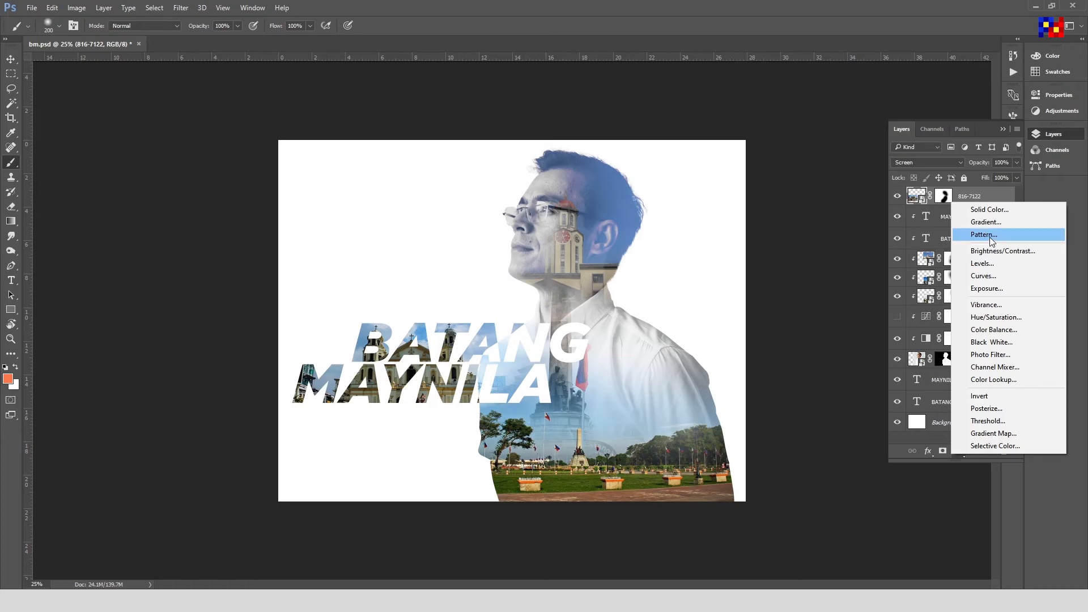
click(988, 223)
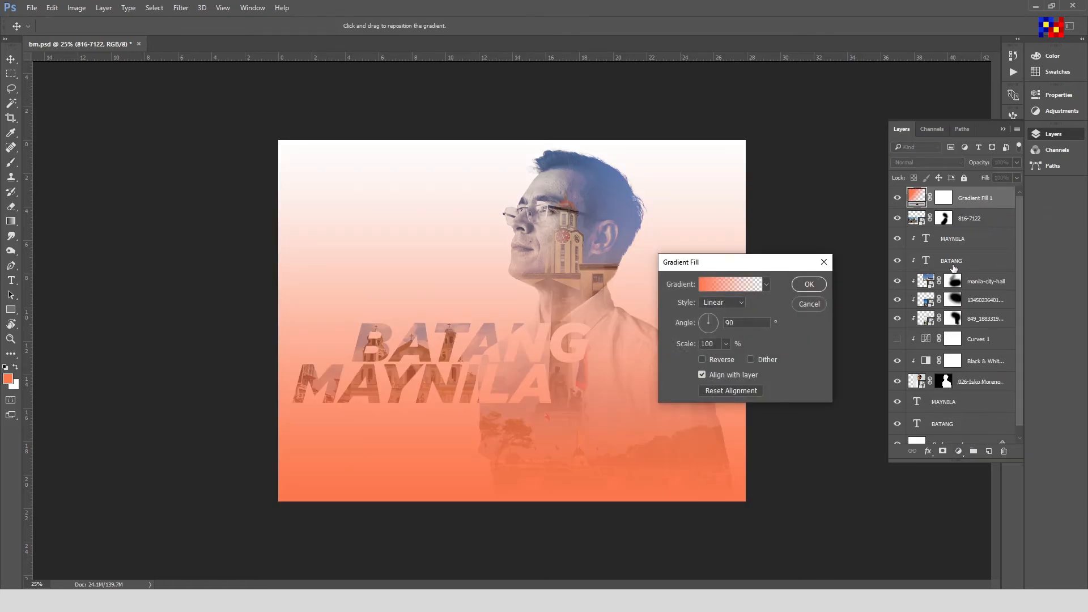
click(766, 284)
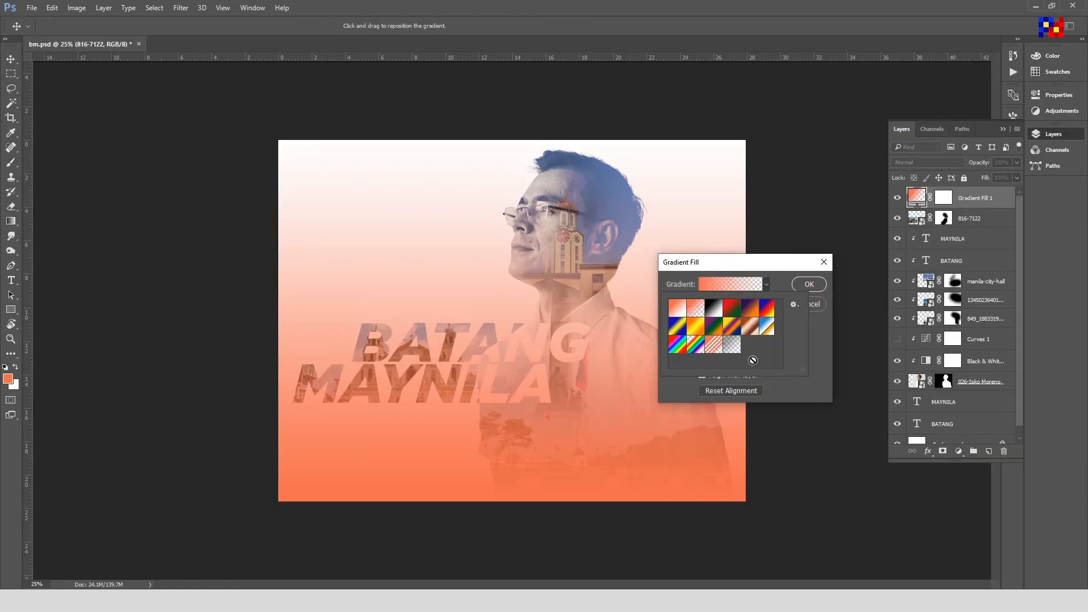
click(677, 313)
Change the gradient's white end stop to dark blue 003f95 and accept the edited gradient
click(739, 285)
click(740, 286)
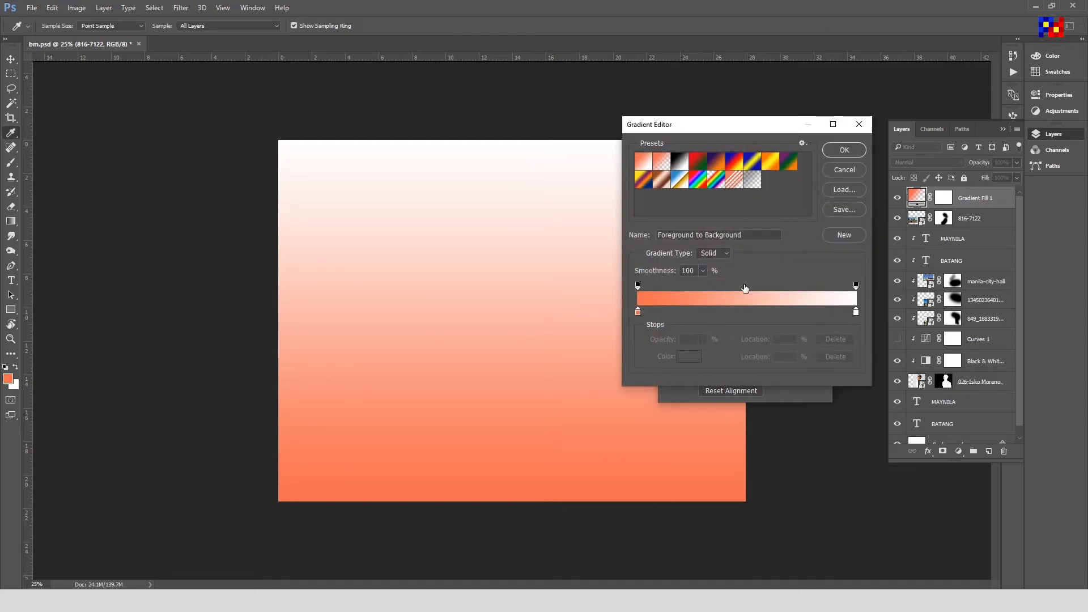
double_click(855, 311)
click(811, 451)
drag(810, 446, 815, 449)
click(795, 451)
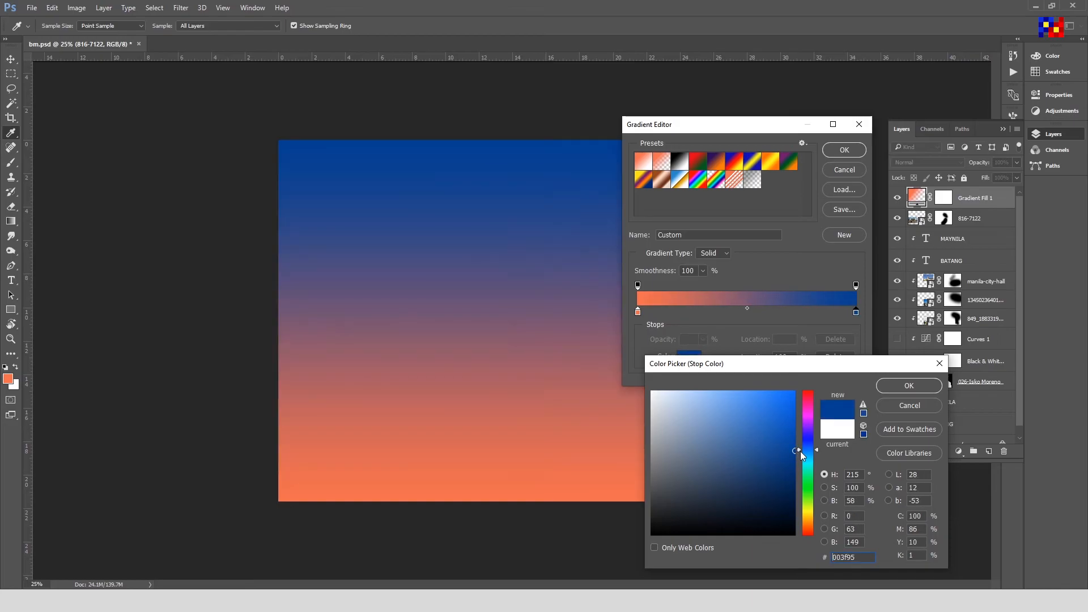
click(890, 386)
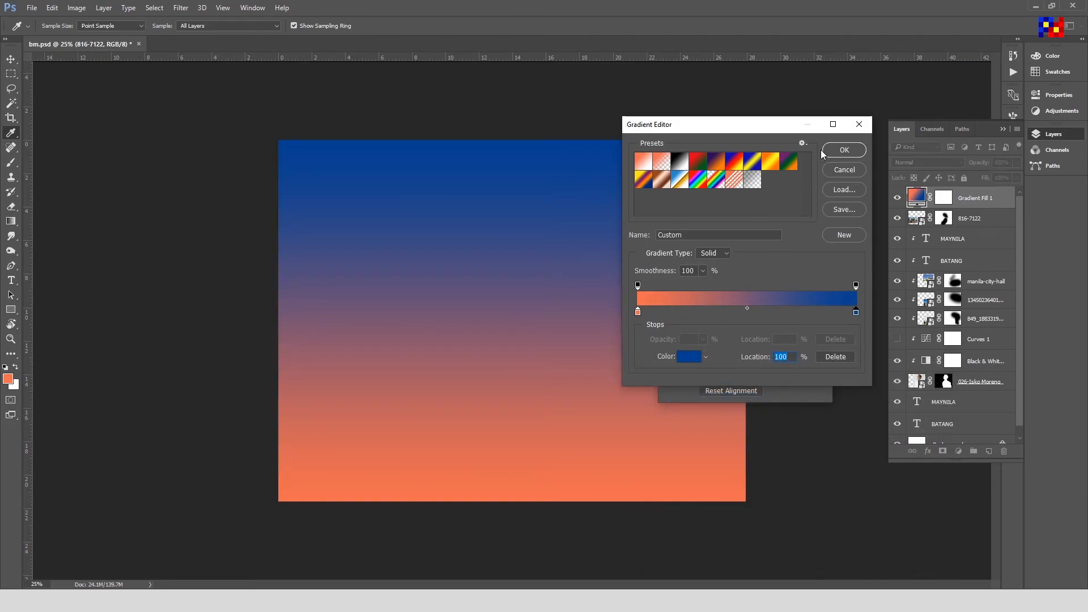
drag(782, 124, 834, 265)
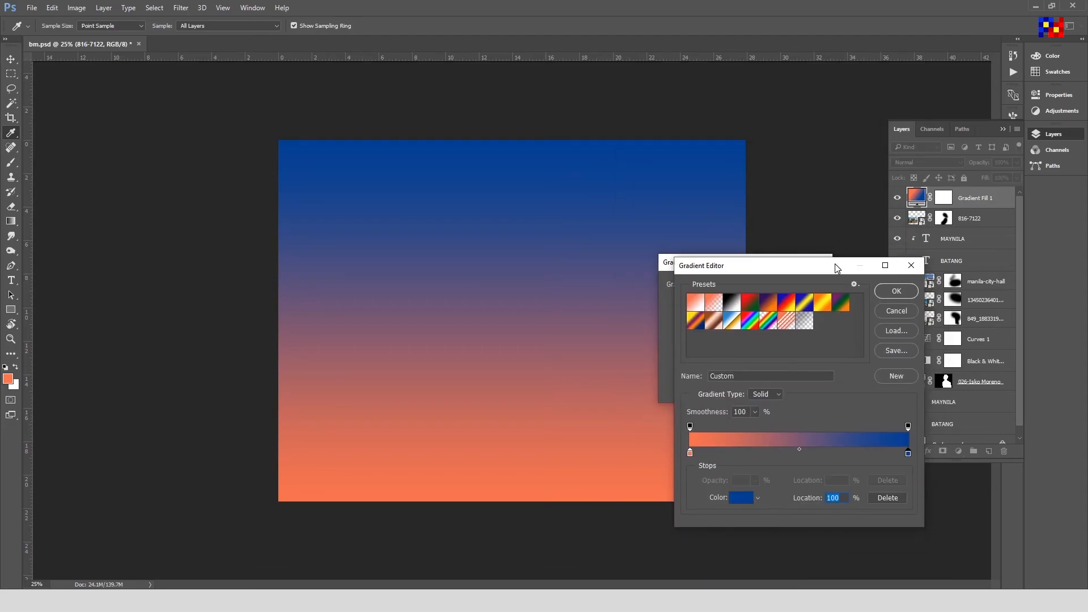
click(896, 291)
Set the gradient fill's angle to 39.29 degrees and apply the fill
drag(709, 334, 700, 327)
click(712, 321)
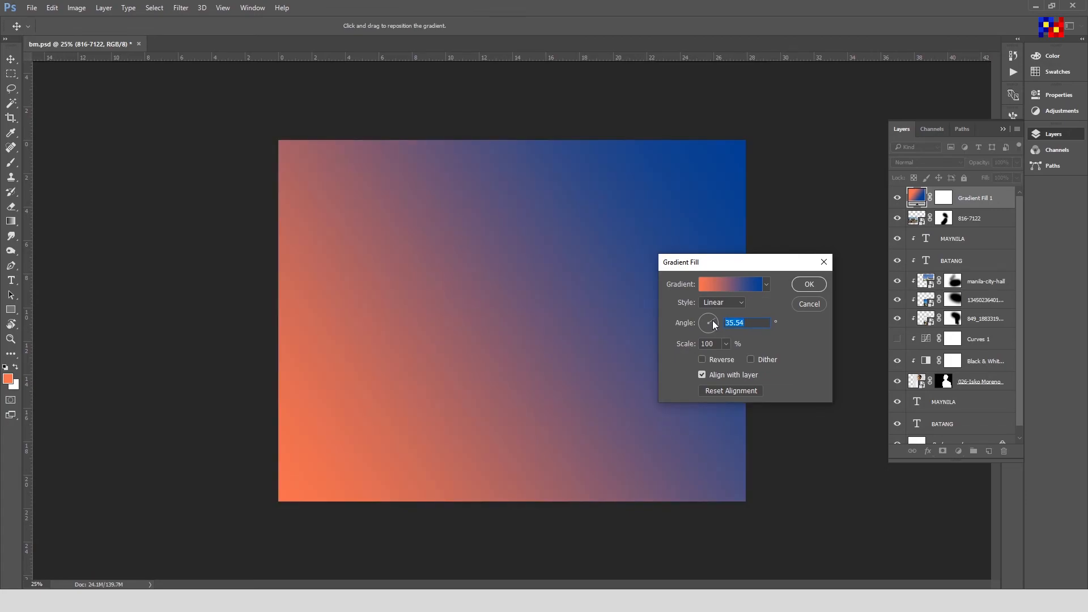
click(799, 287)
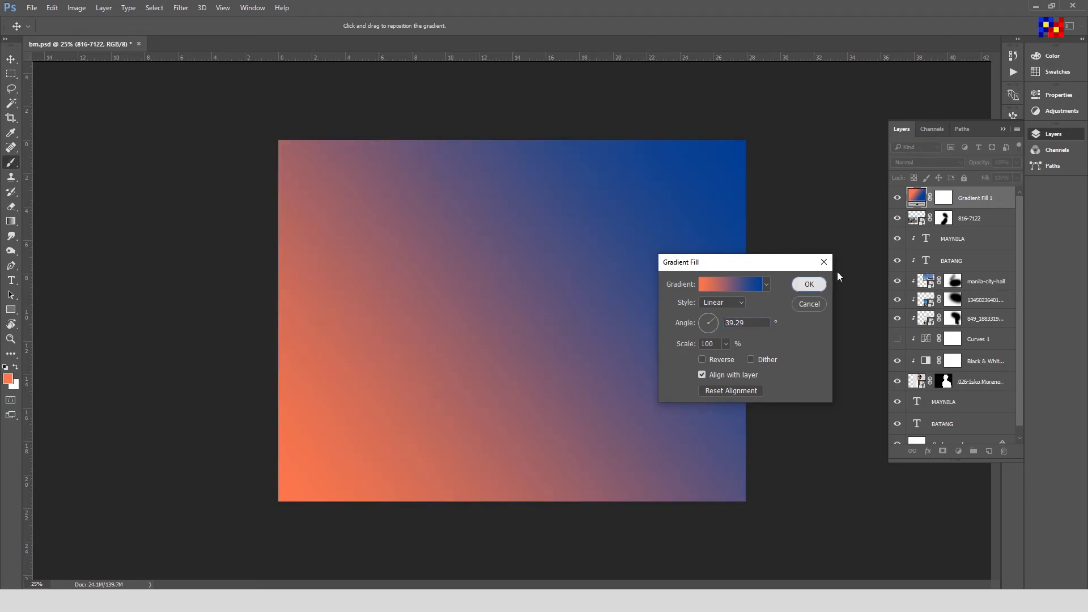
Set the gradient fill layer's blend mode to Overlay and compare the composite with the gradient hidden and shown
click(925, 162)
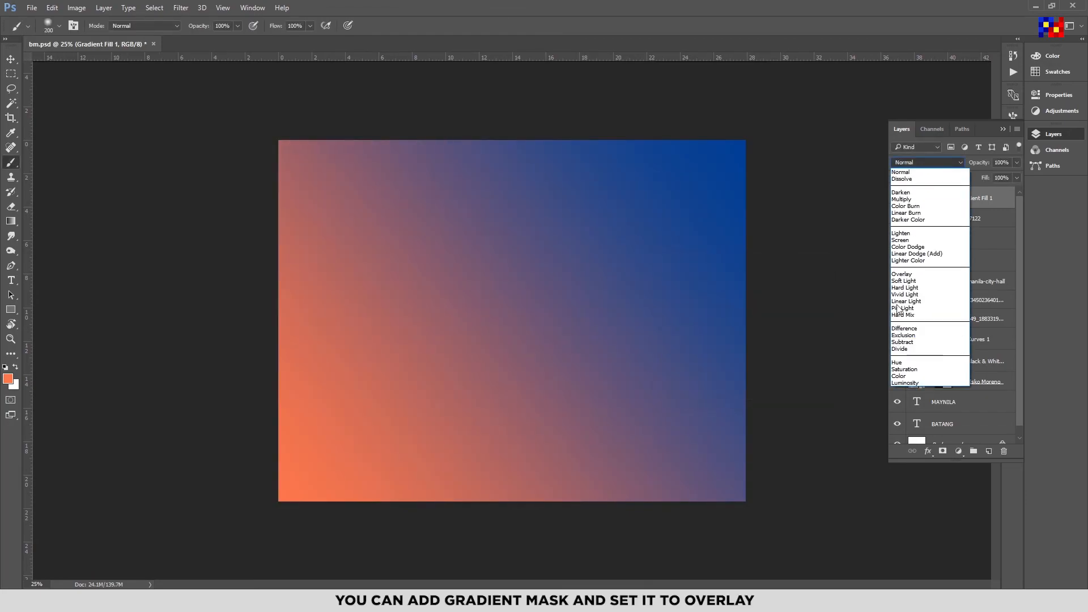
click(906, 274)
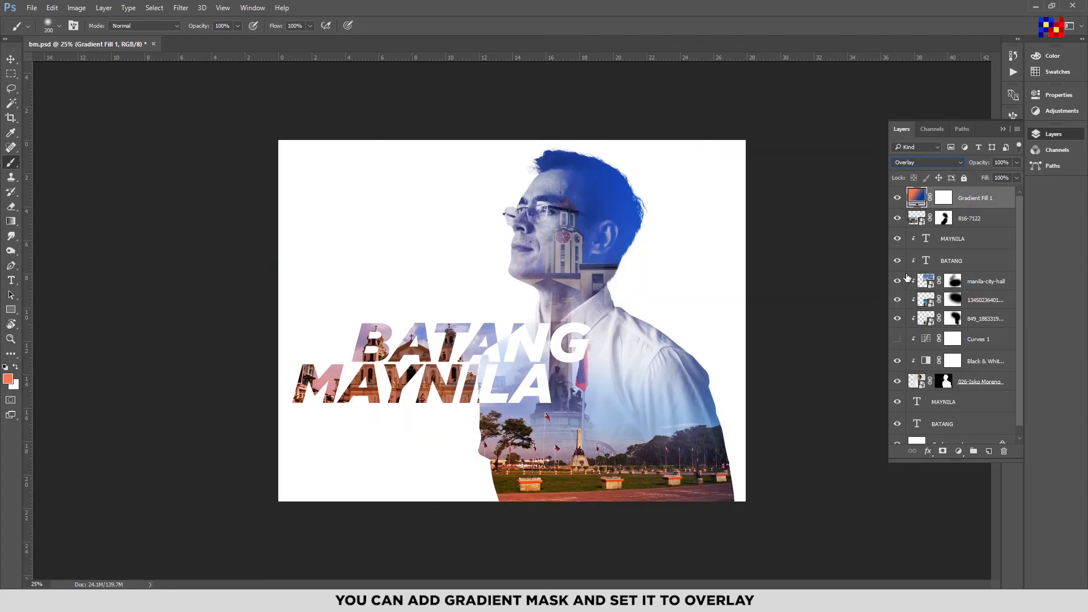
click(898, 199)
click(898, 199)
click(897, 203)
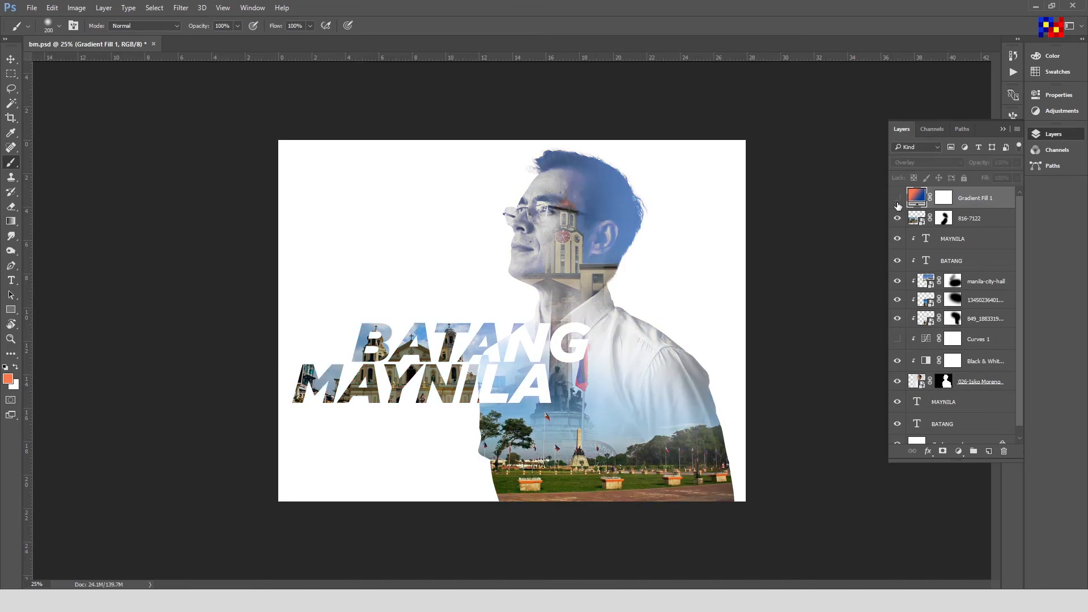
click(898, 203)
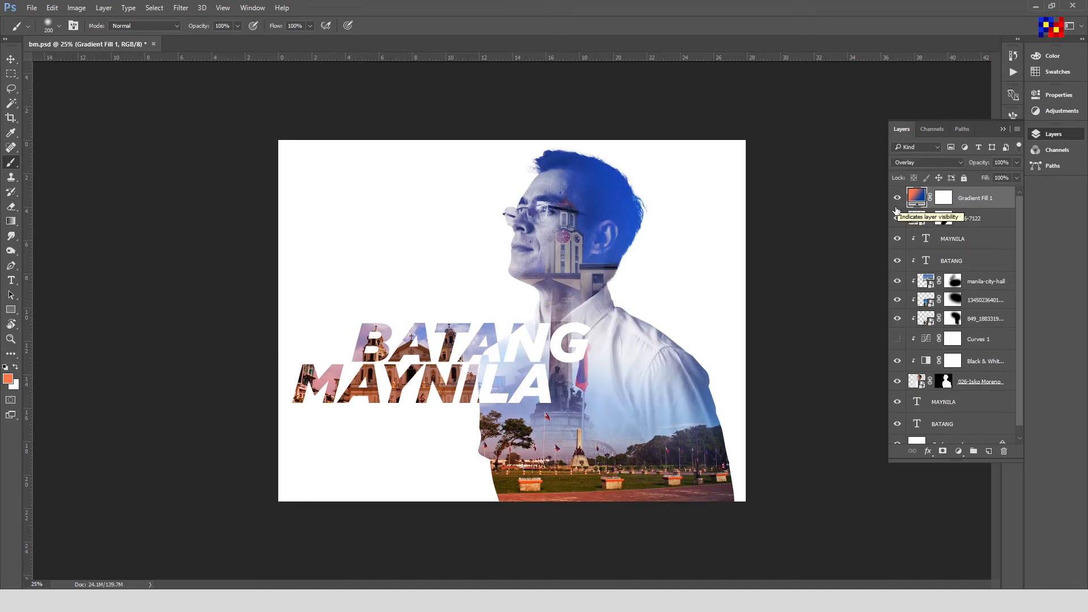
click(897, 198)
click(897, 198)
Change the gradient fill's starting stop to a more vivid, yellower orange with a hue of 28 degrees
double_click(910, 198)
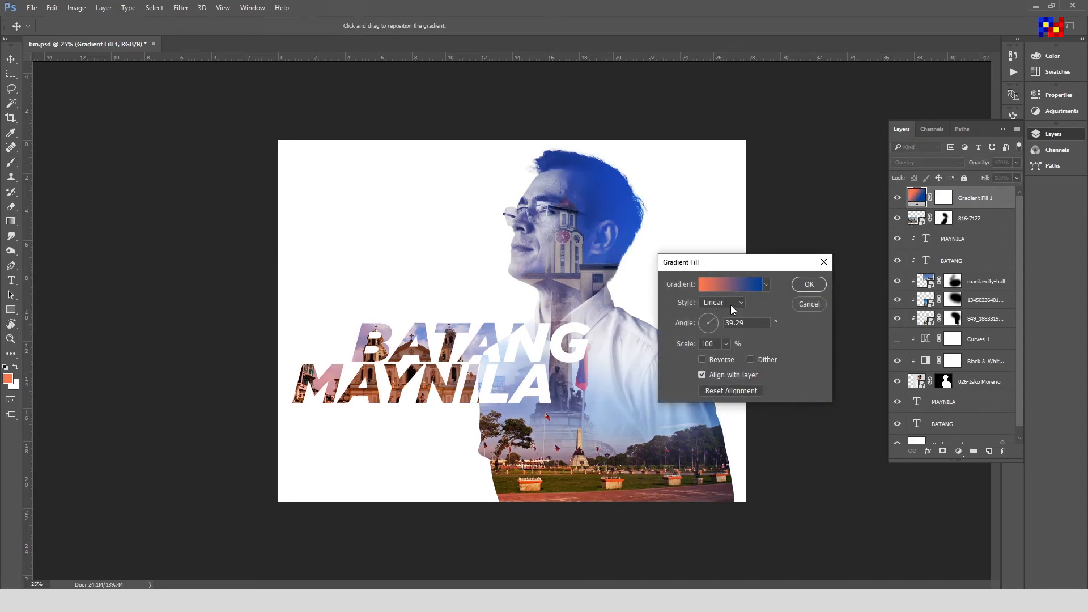
click(731, 284)
double_click(689, 453)
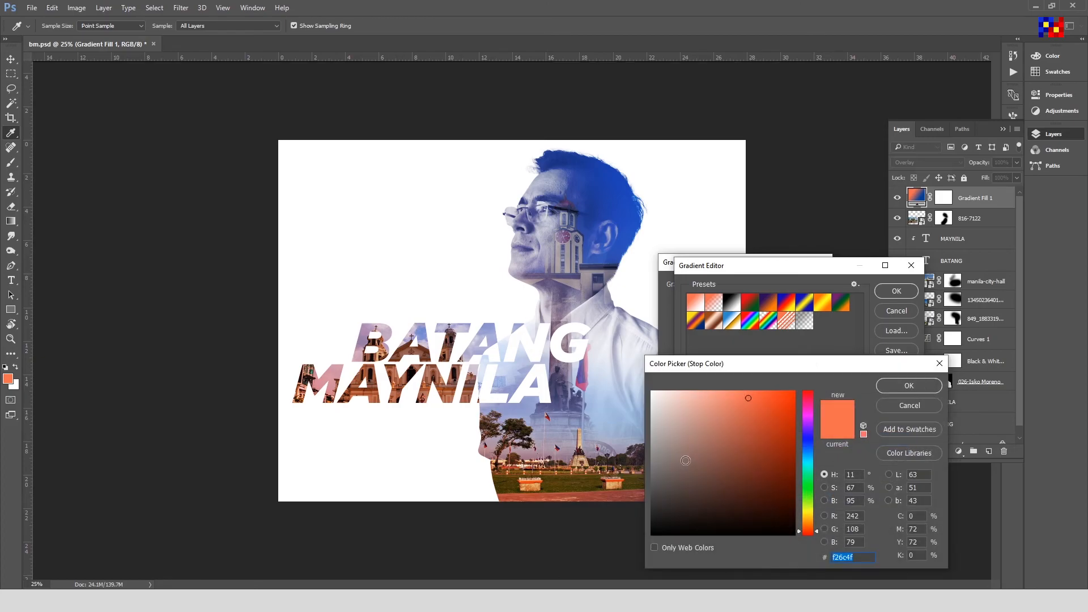
drag(809, 499, 808, 523)
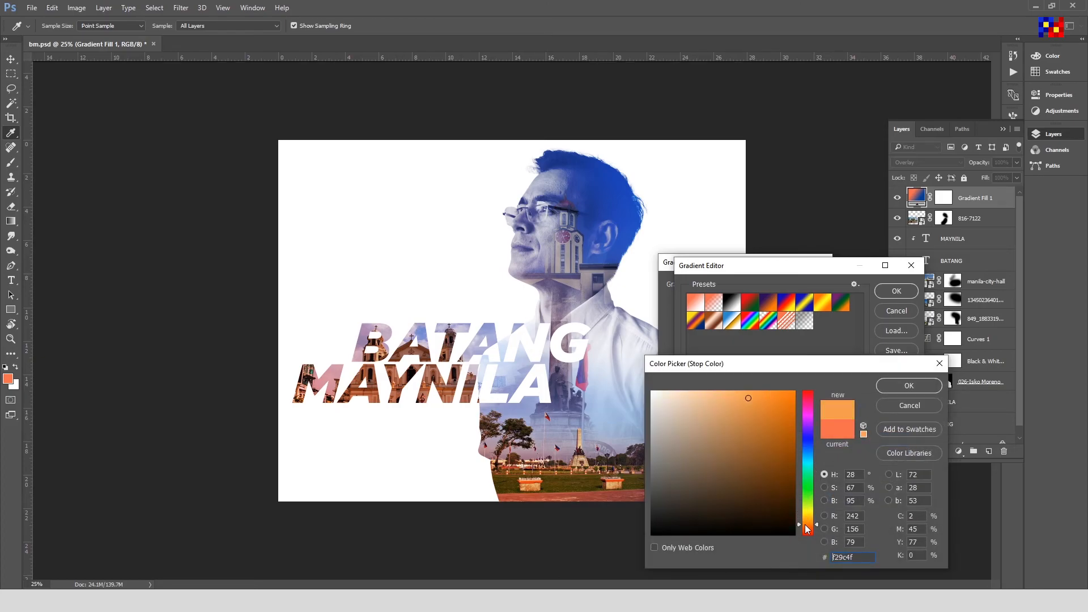
click(799, 391)
click(769, 391)
click(892, 388)
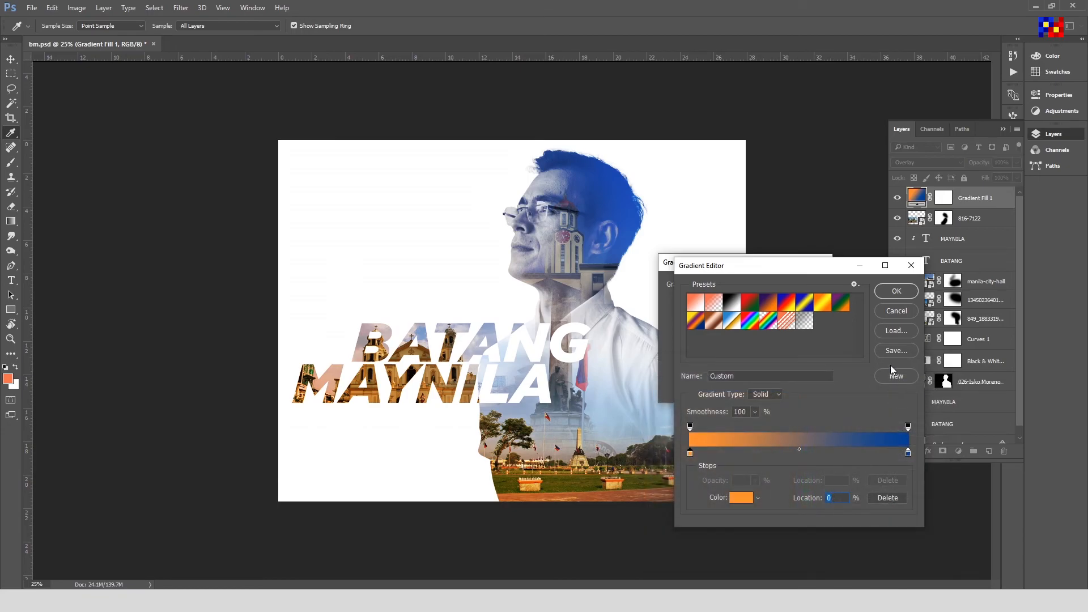
Change the gradient's end stop to the brighter blue 0155c8 and apply the edited gradient fill
double_click(908, 455)
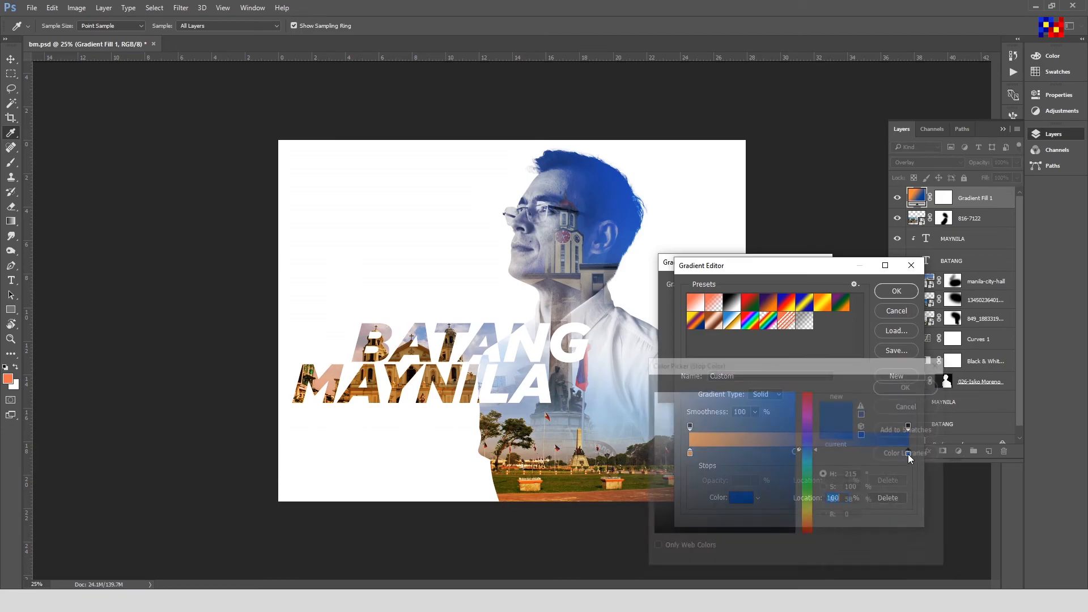
click(794, 421)
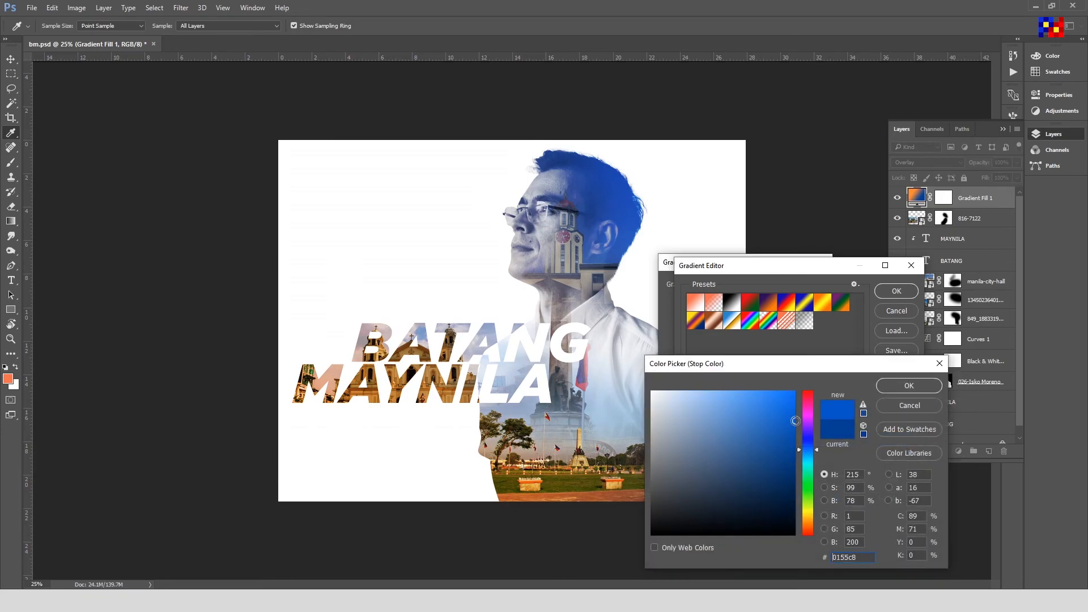
click(909, 385)
click(897, 290)
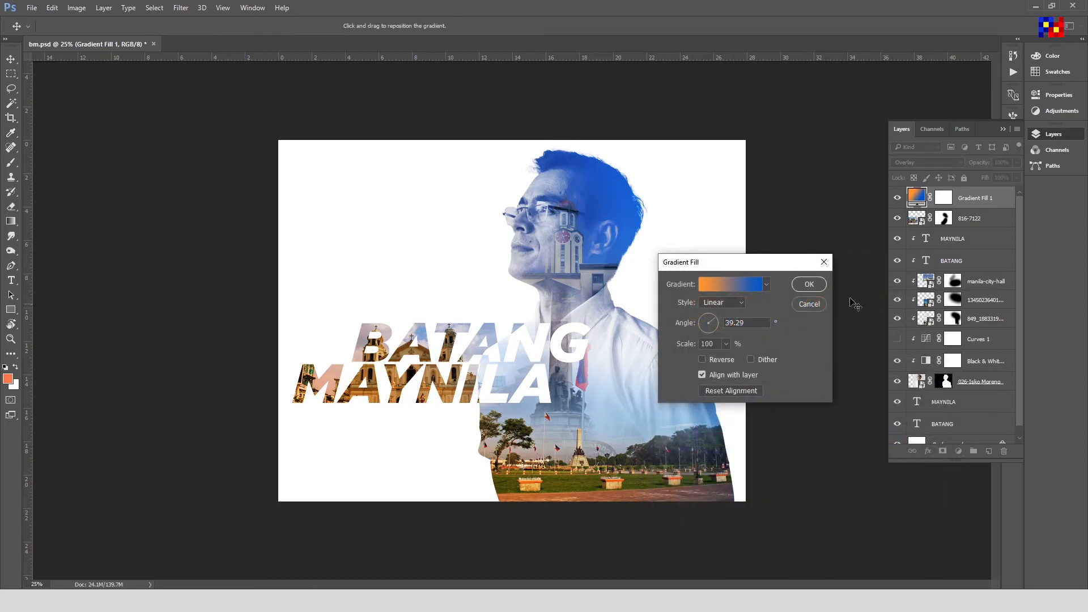
click(809, 283)
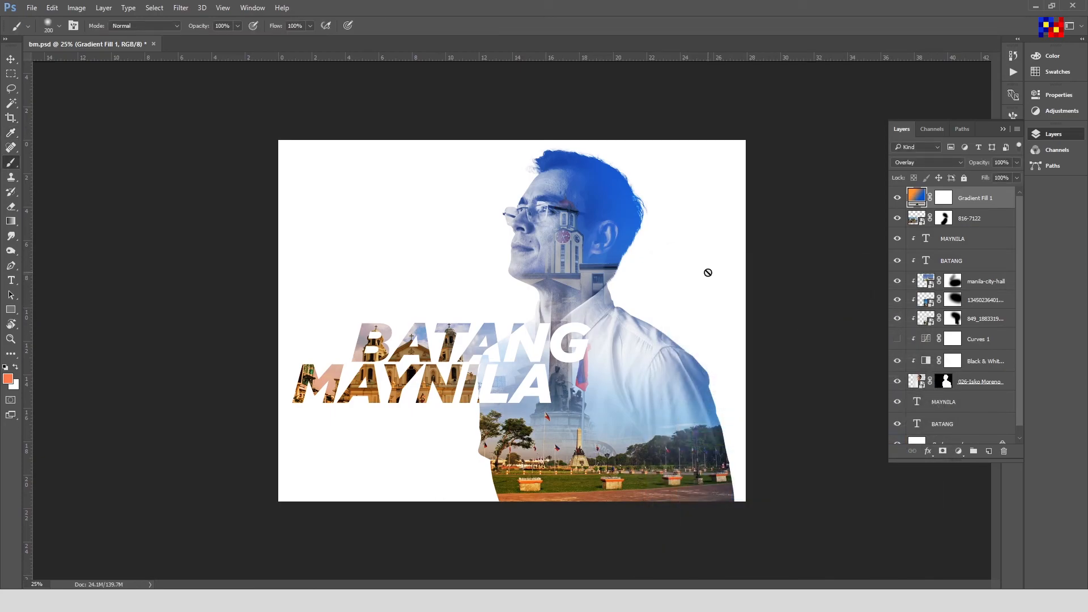
click(972, 302)
key(ctrl+t)
mouse_move(649, 476)
mouse_down()
mouse_move(651, 463)
mouse_move(651, 475)
mouse_up()
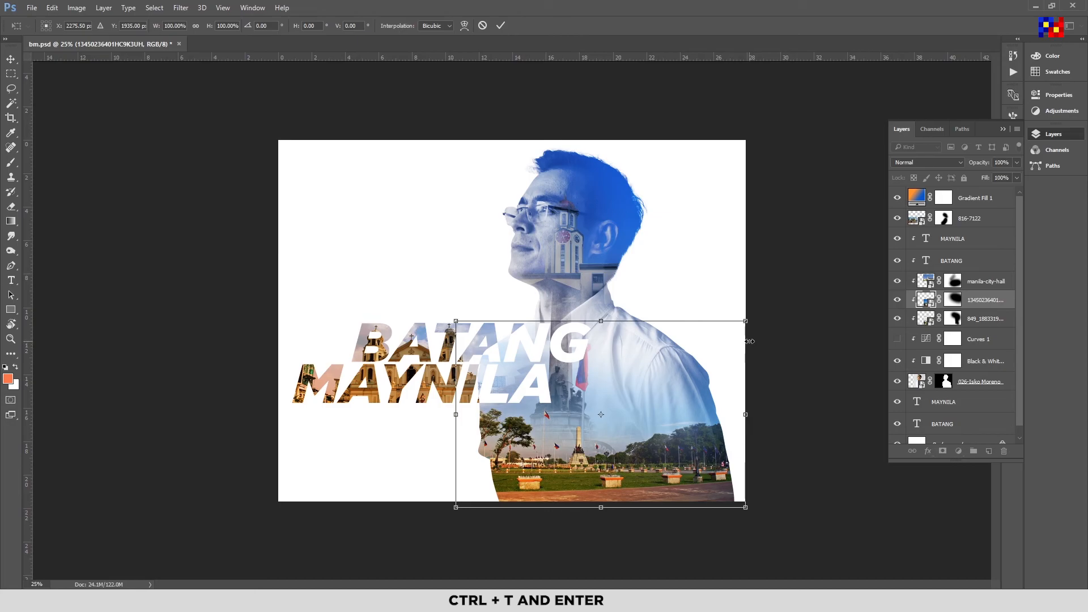
drag(745, 321, 773, 301)
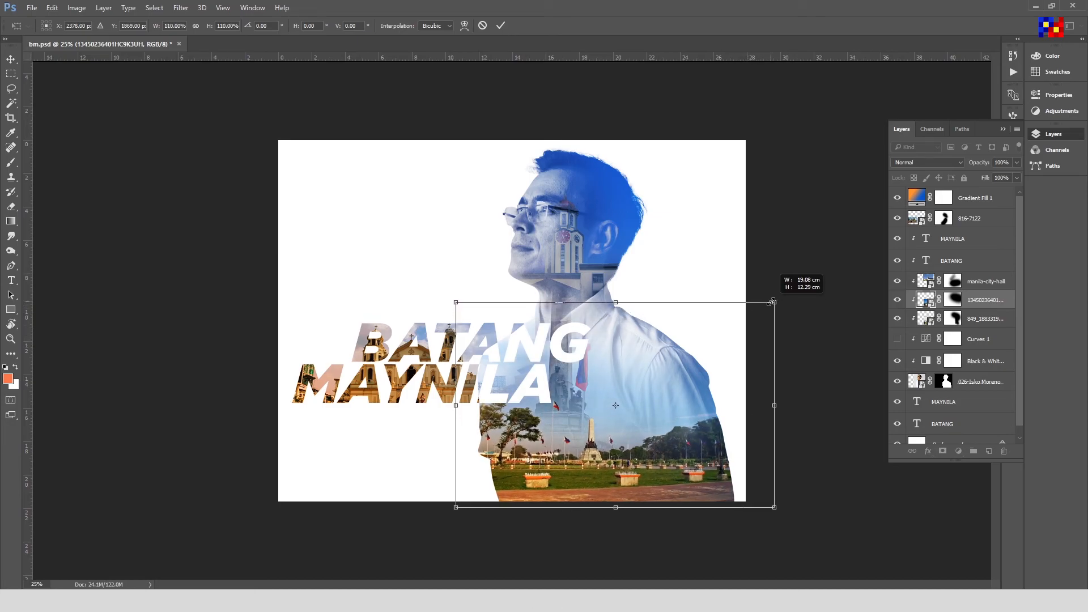
key(b)
click(953, 300)
key(x)
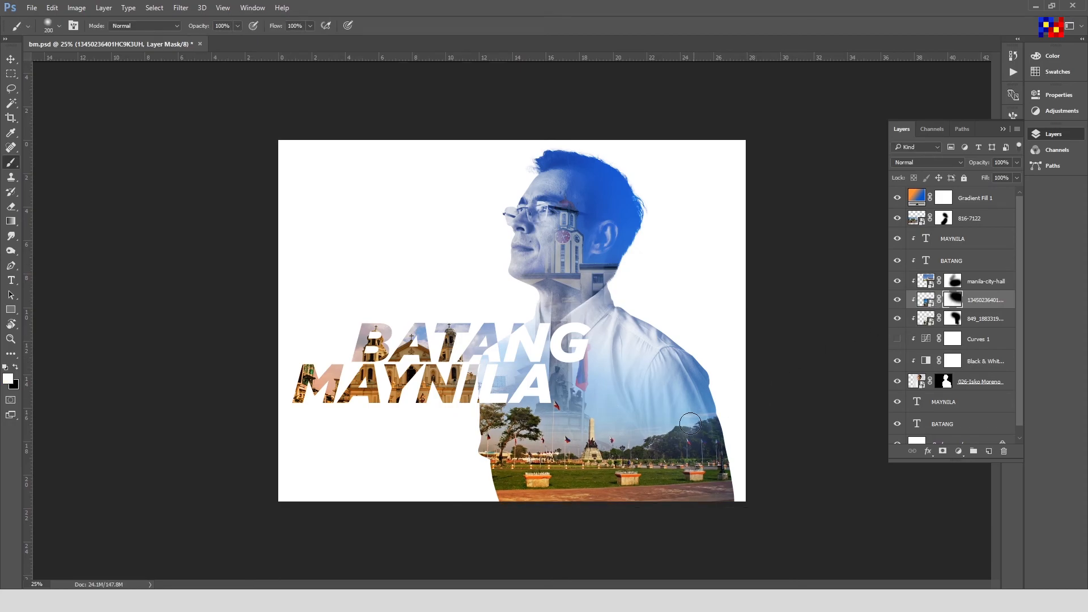
key(bracketright)
key(bracketright)
key(bracketright)
key(bracketright)
key(bracketright)
key(bracketright)
key(bracketright)
key(bracketright)
key(bracketright)
key(bracketright)
key(bracketright)
mouse_move(625, 477)
mouse_down()
mouse_move(599, 440)
mouse_move(603, 476)
mouse_move(571, 498)
mouse_move(705, 546)
mouse_move(581, 478)
mouse_move(620, 467)
mouse_move(583, 523)
mouse_move(509, 558)
mouse_move(794, 513)
mouse_up()
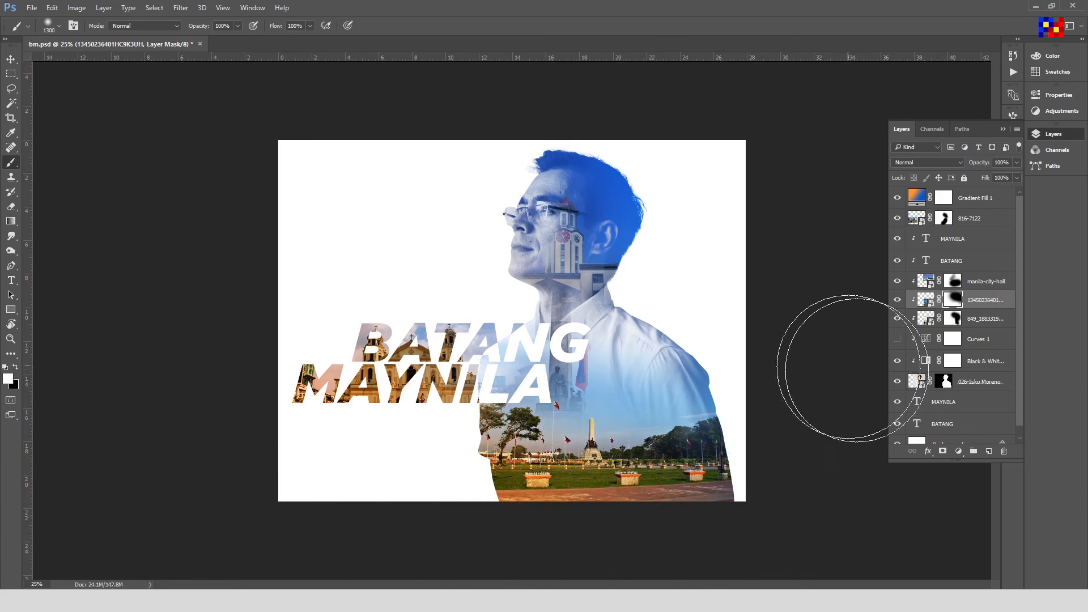
click(897, 301)
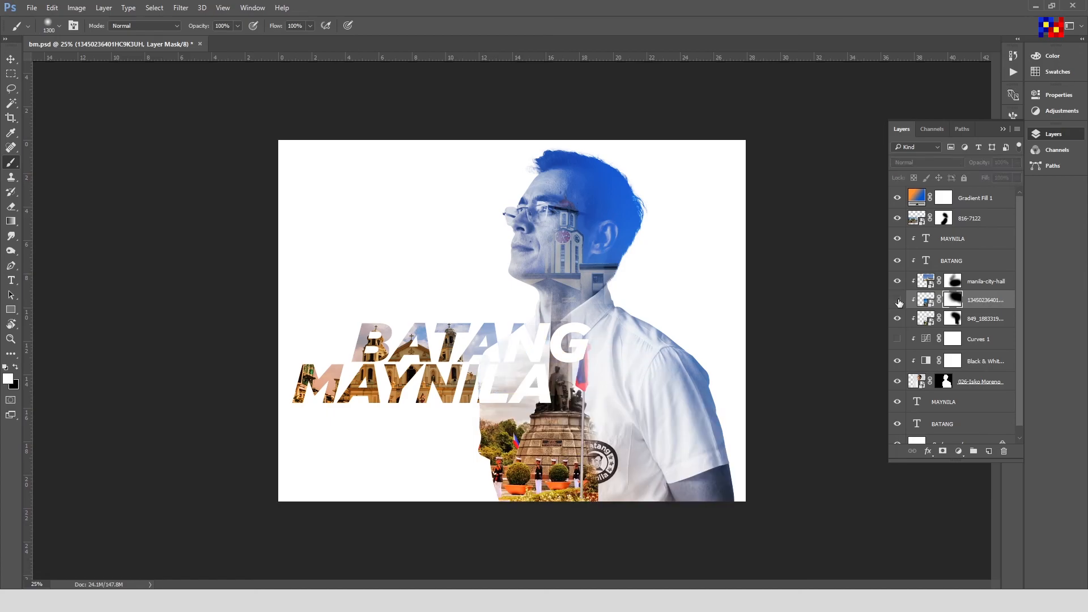
click(898, 301)
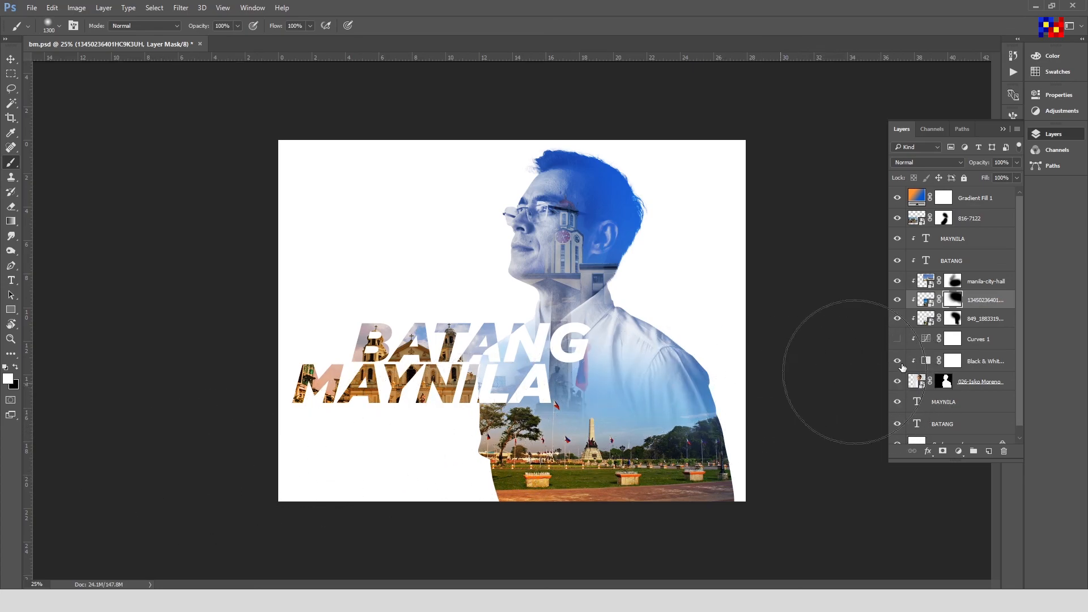
Paint black on the park photo's mask around the monument below the title, and switch to the Move tool
key(x)
drag(522, 364, 466, 389)
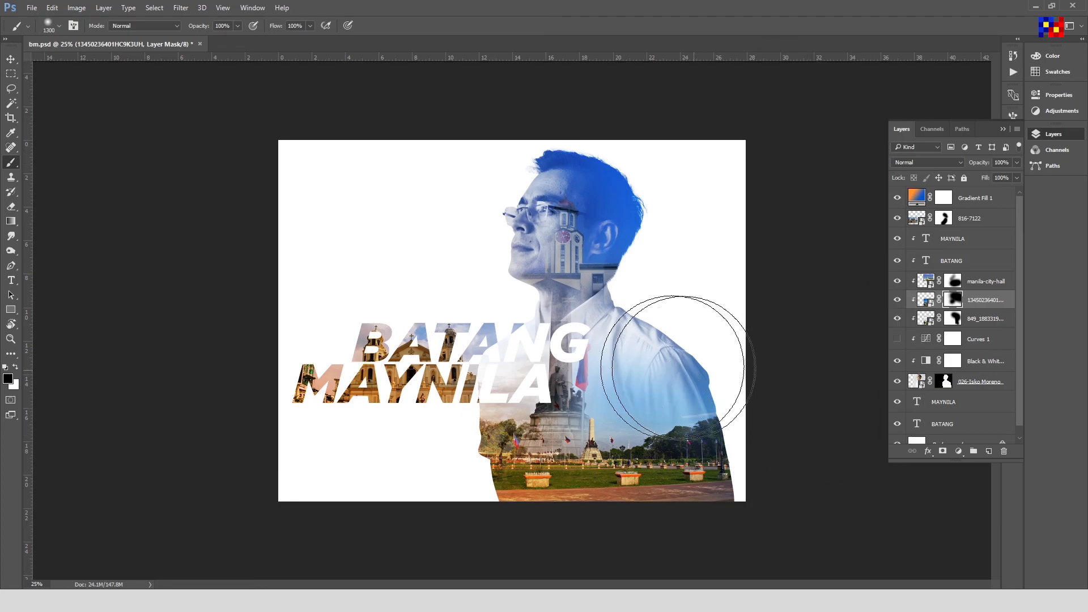
click(11, 59)
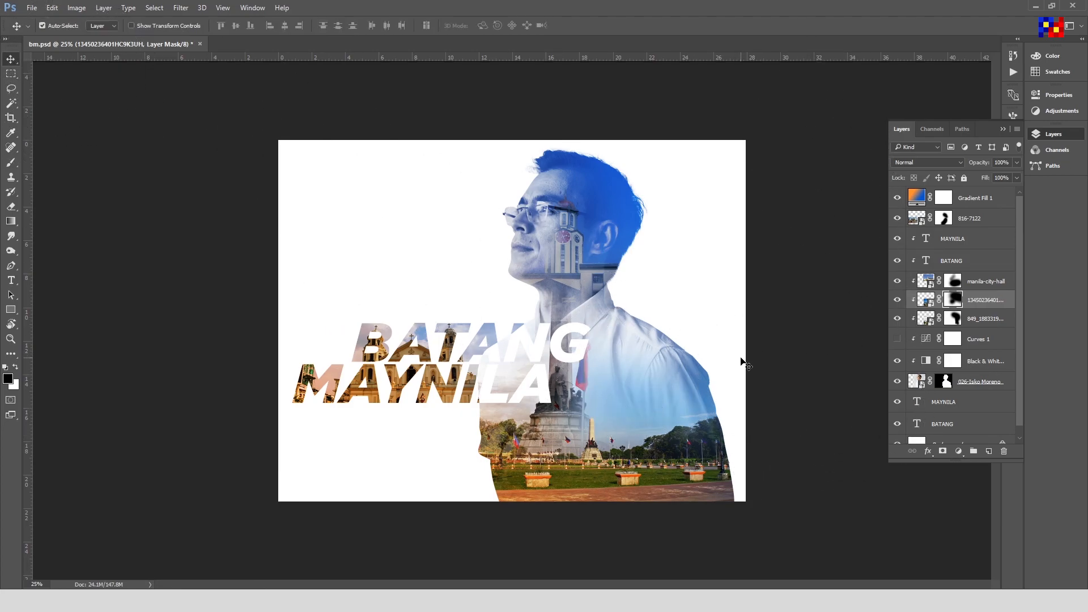
Compare the whole composite with the gradient fill layer hidden and shown
click(897, 197)
click(898, 197)
key(ctrl+minus)
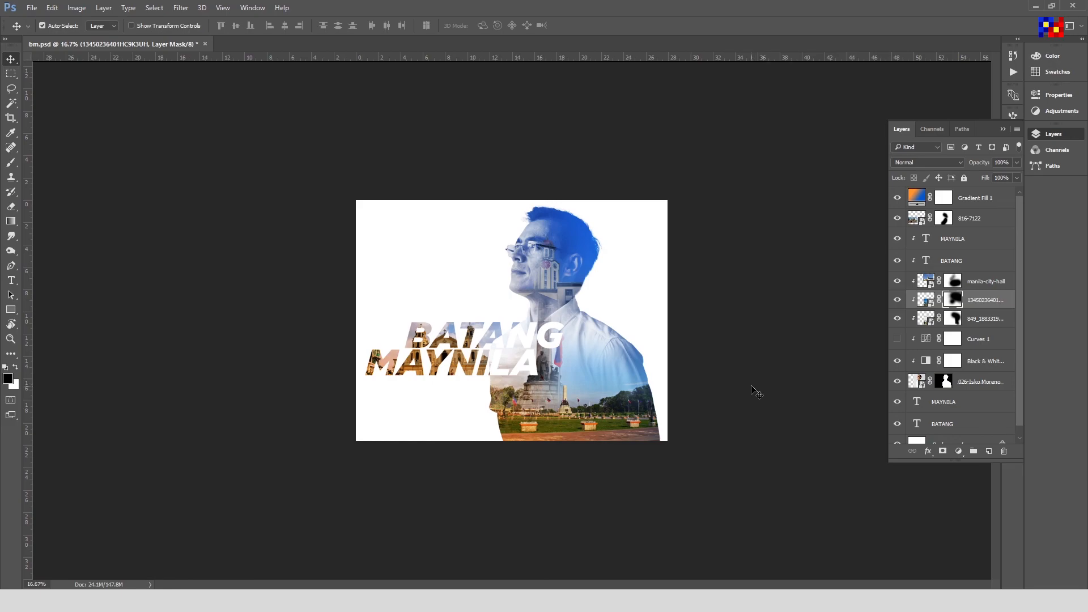
Collapse the layer list, save bm.psd, and display the composite in full-screen mode
click(1003, 129)
key(ctrl+plus)
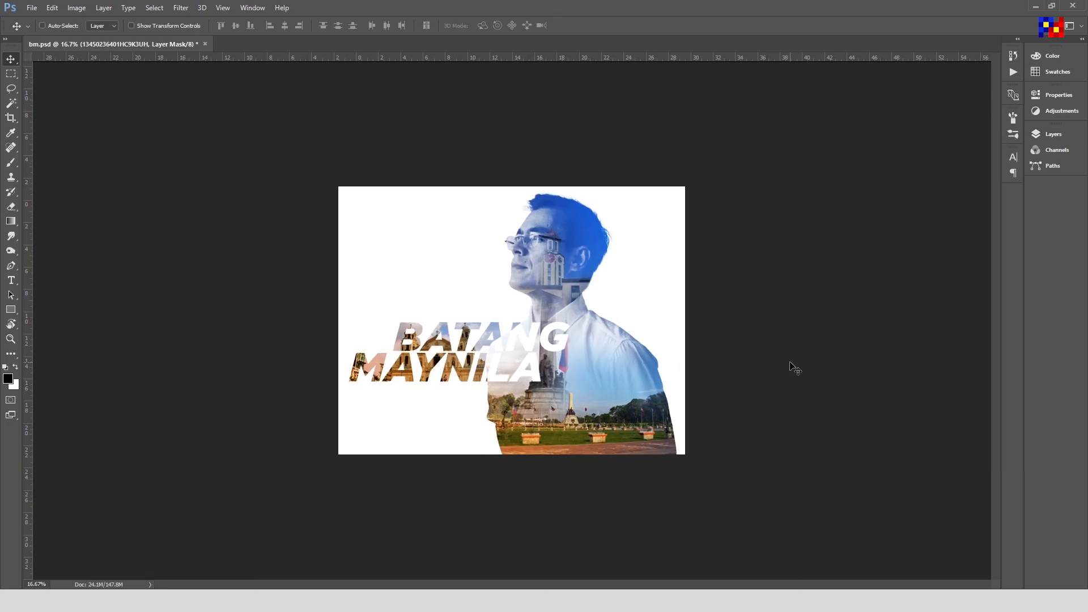
key(ctrl+plus)
key(ctrl+s)
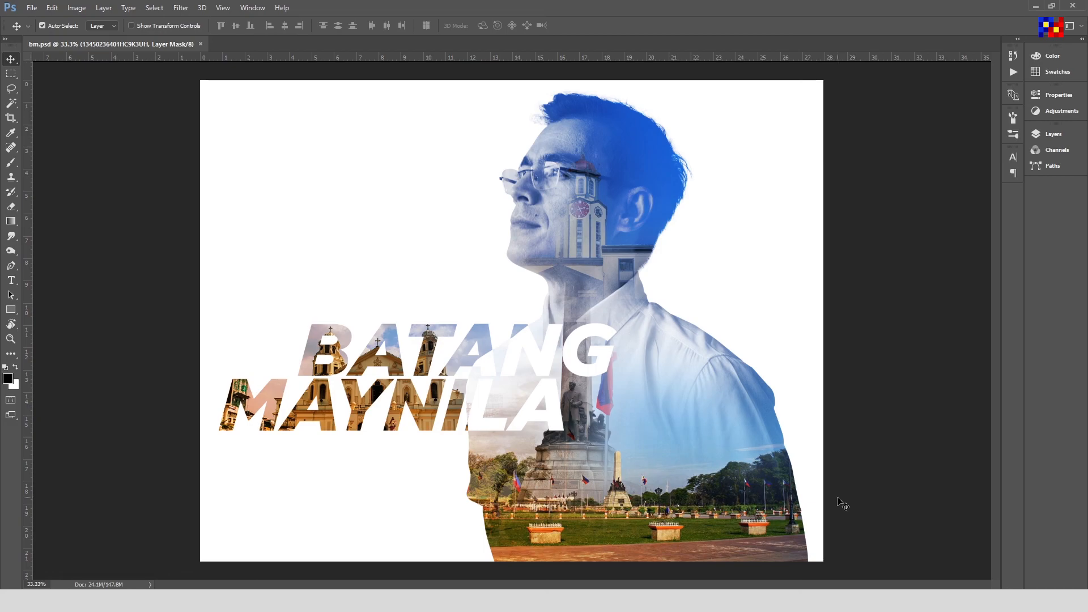
key(f)
key(f)
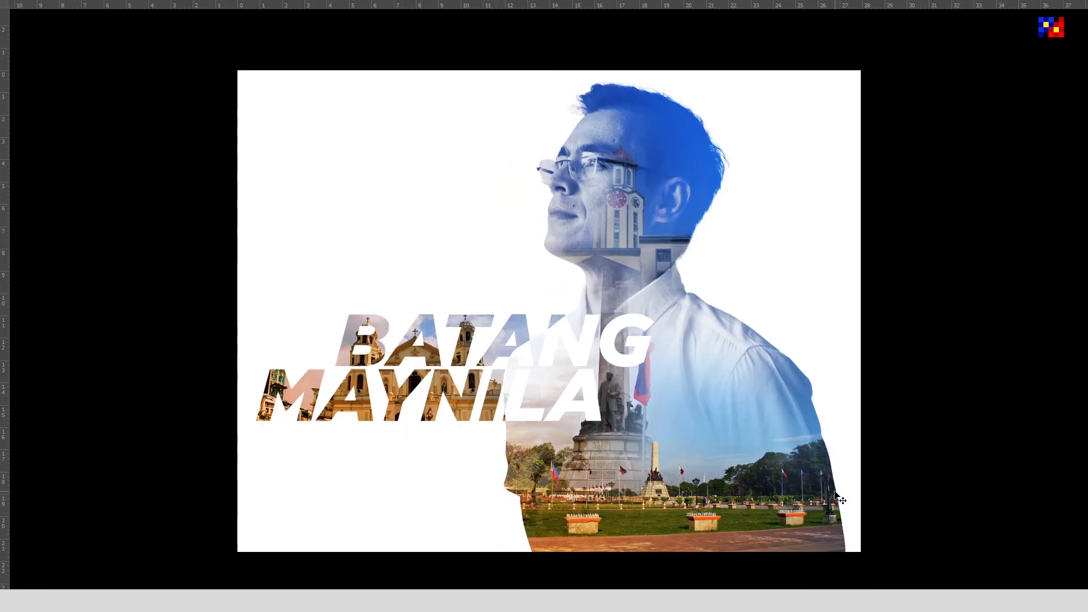